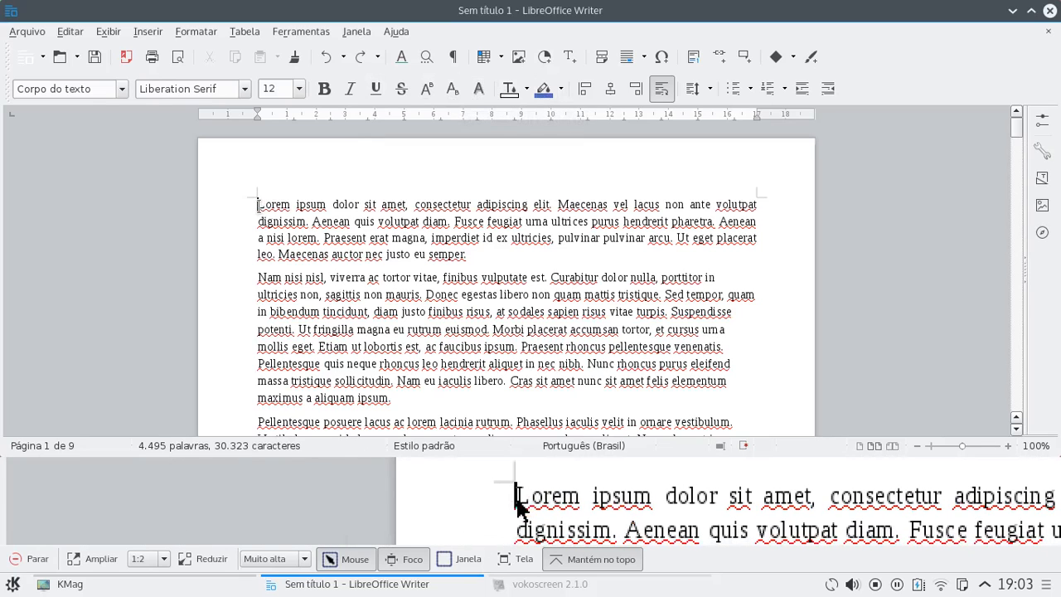
# Select the whole first paragraph and open its character formatting dialog, with the font size value selected
pyautogui.moveTo(257, 204); pyautogui.dragTo(474, 253)
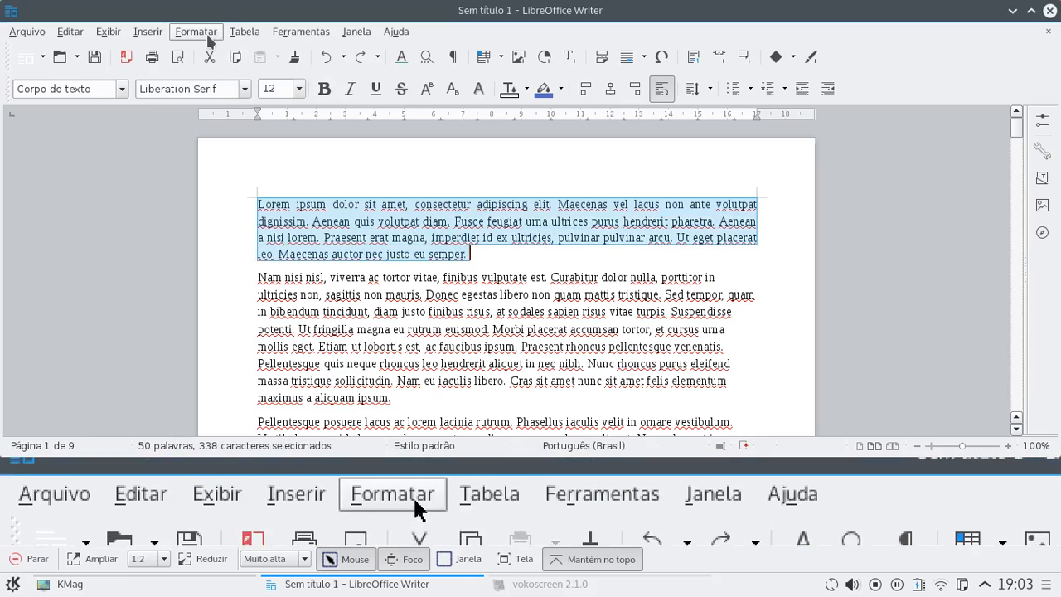
pyautogui.click(207, 36)
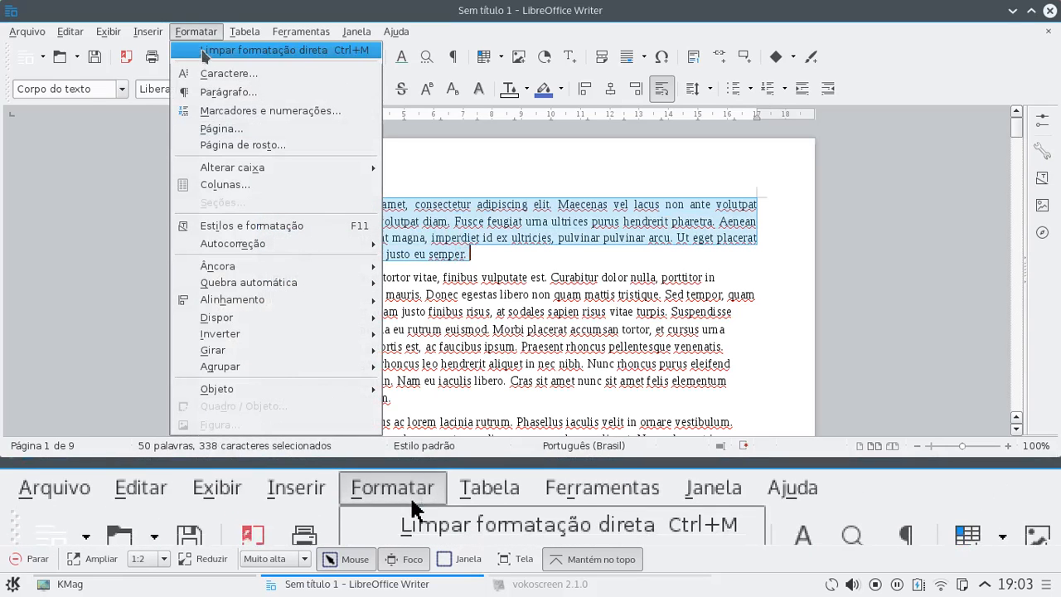
pyautogui.click(201, 75)
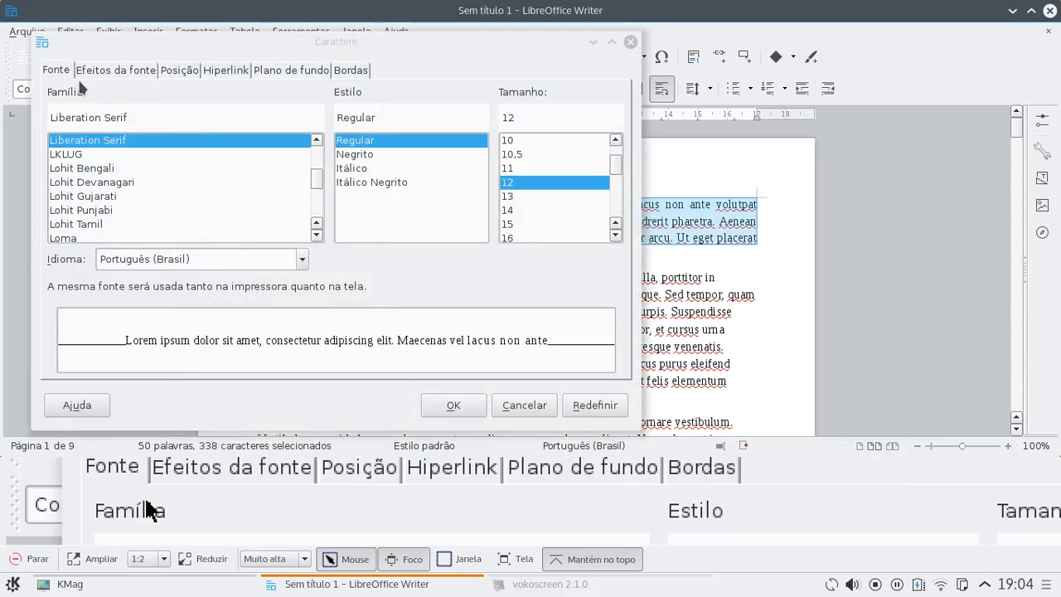
pyautogui.moveTo(108, 43); pyautogui.dragTo(322, 42)
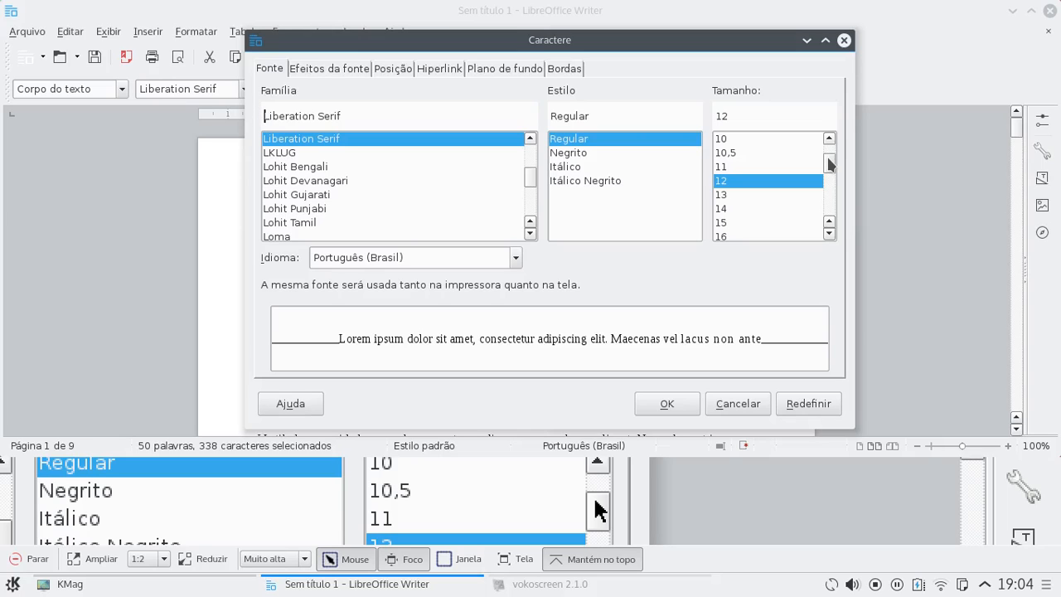
pyautogui.moveTo(753, 119); pyautogui.dragTo(689, 127)
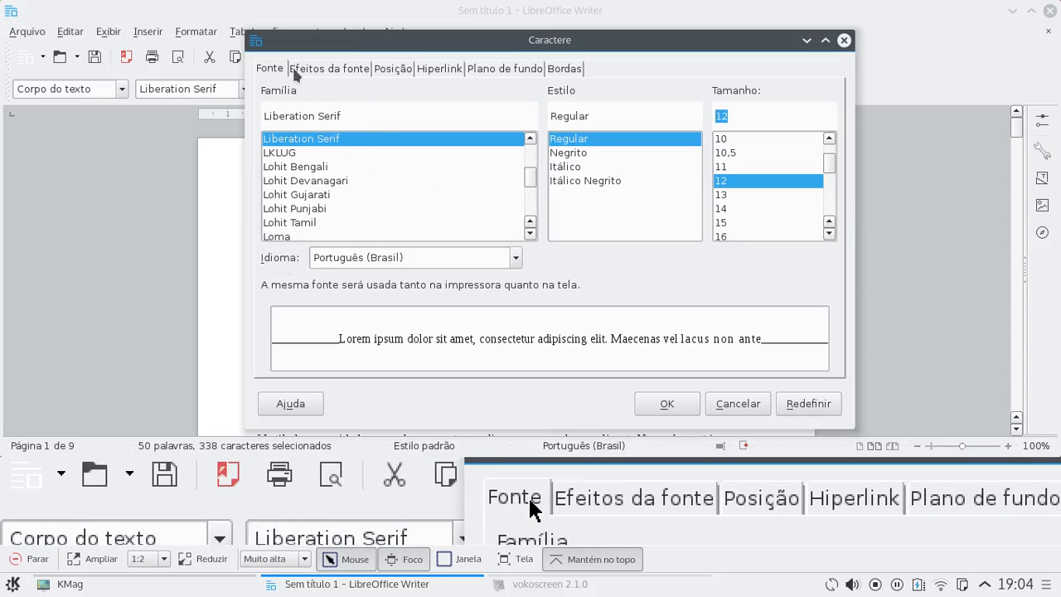
# In the font effects, look through the font colours and set the paragraph's text effect to Maiúsculas
pyautogui.click(300, 71)
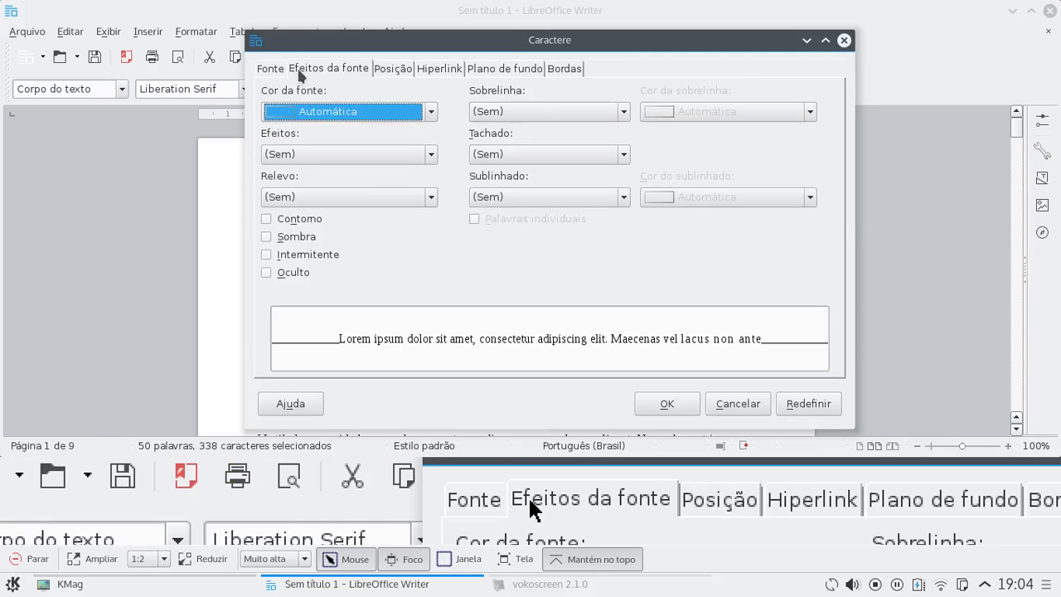
pyautogui.click(314, 112)
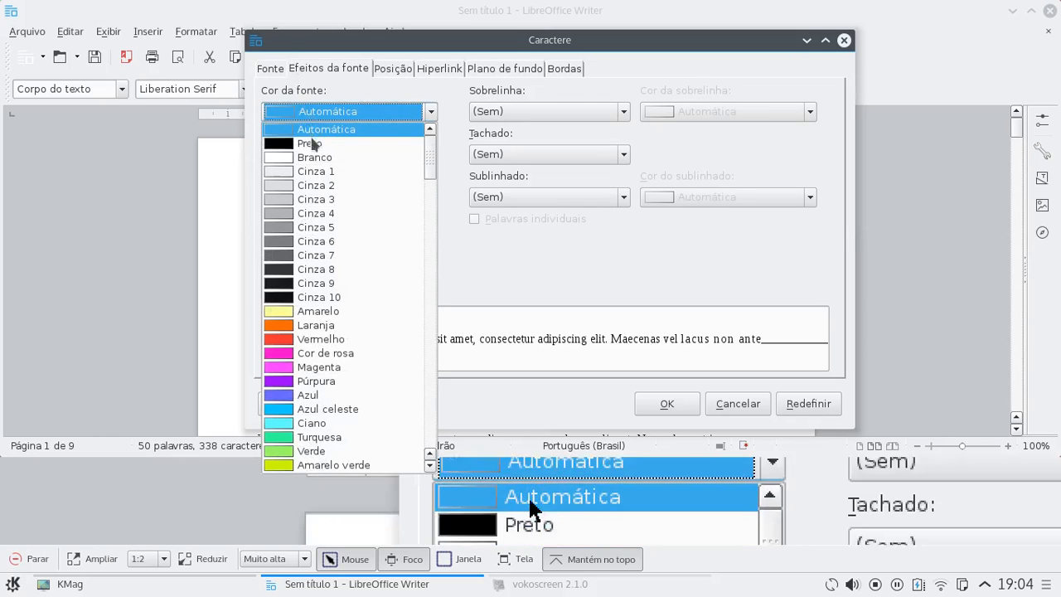
pyautogui.press('Escape')
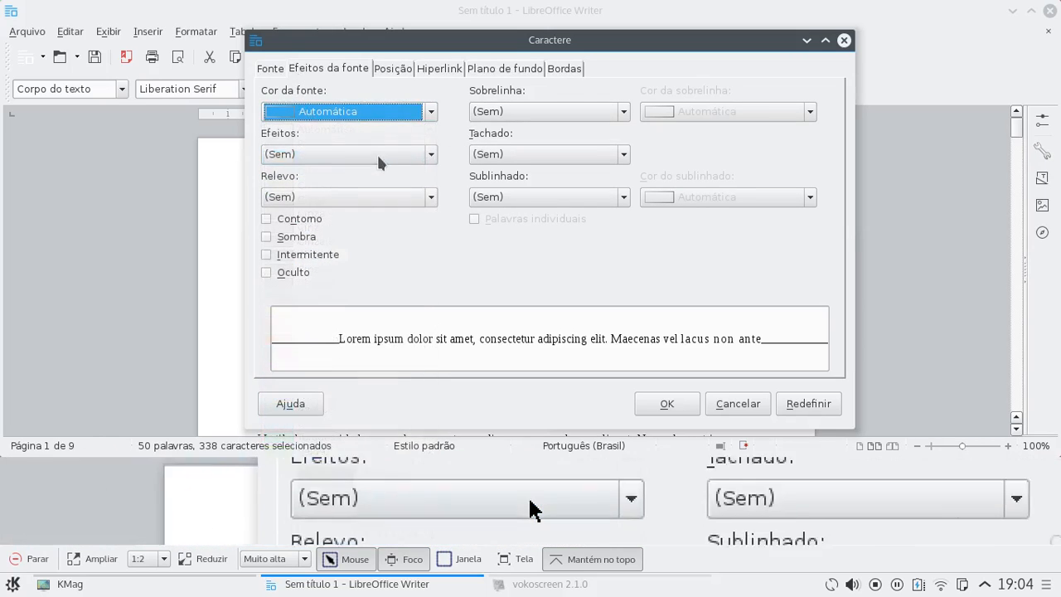
pyautogui.click(343, 155)
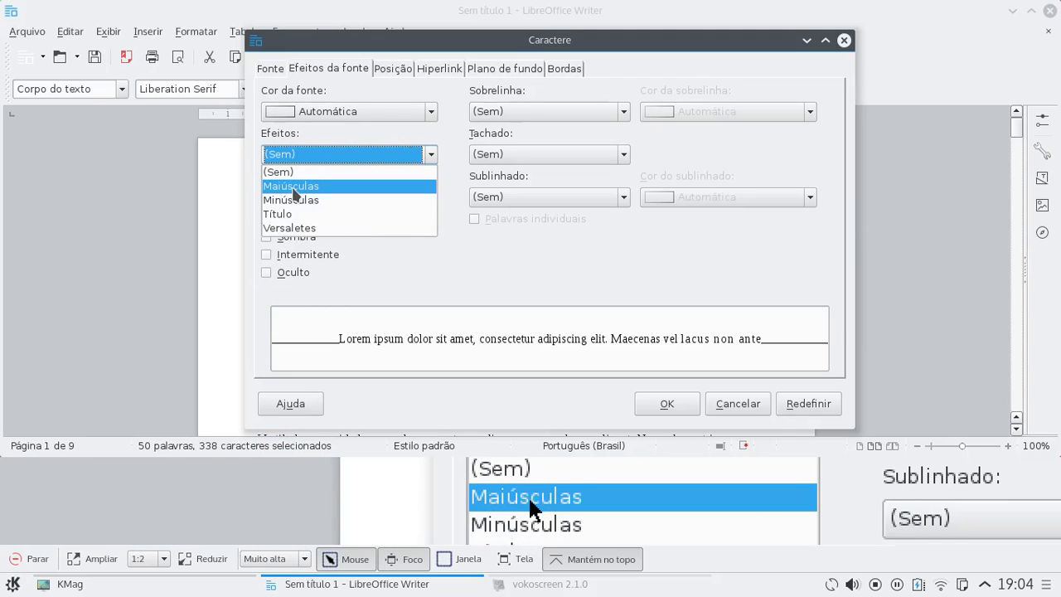
pyautogui.click(293, 189)
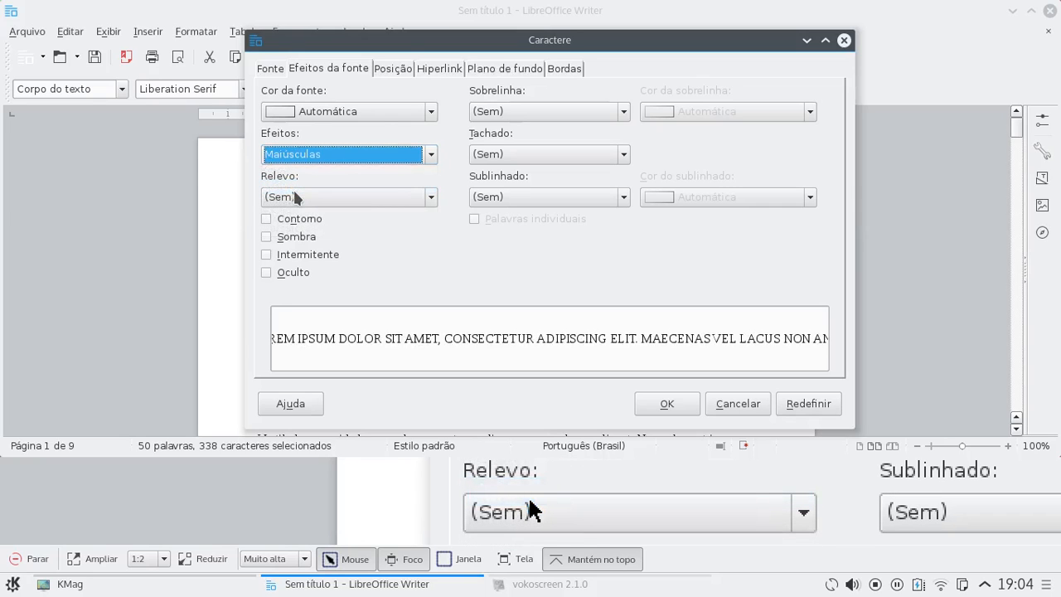
# Try the Alto relevo and Baixo relevo reliefs on the text, and reset the relief to (Sem)
pyautogui.click(284, 193)
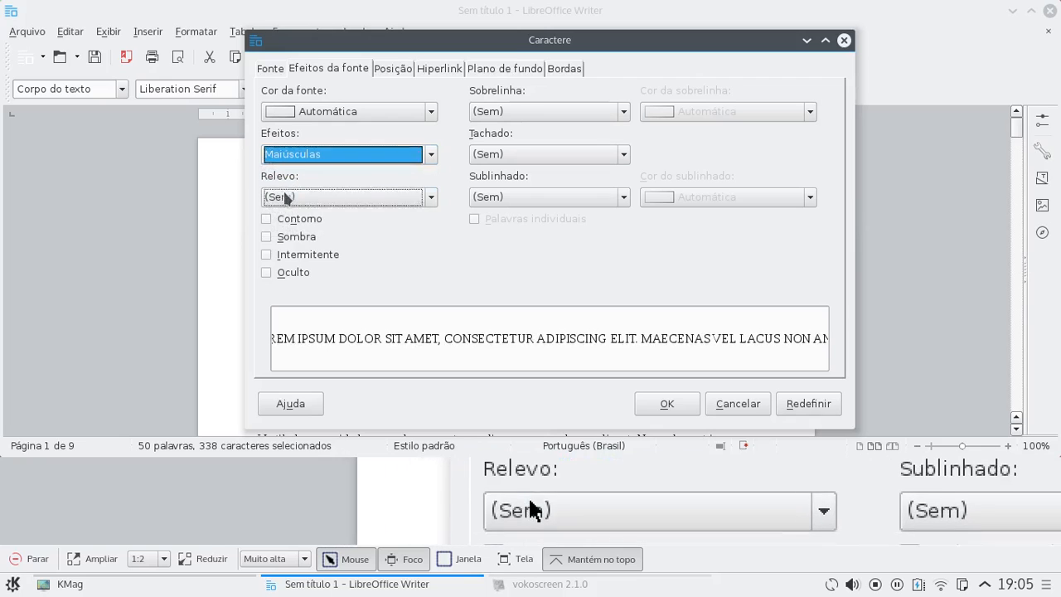
pyautogui.click(284, 196)
pyautogui.click(282, 230)
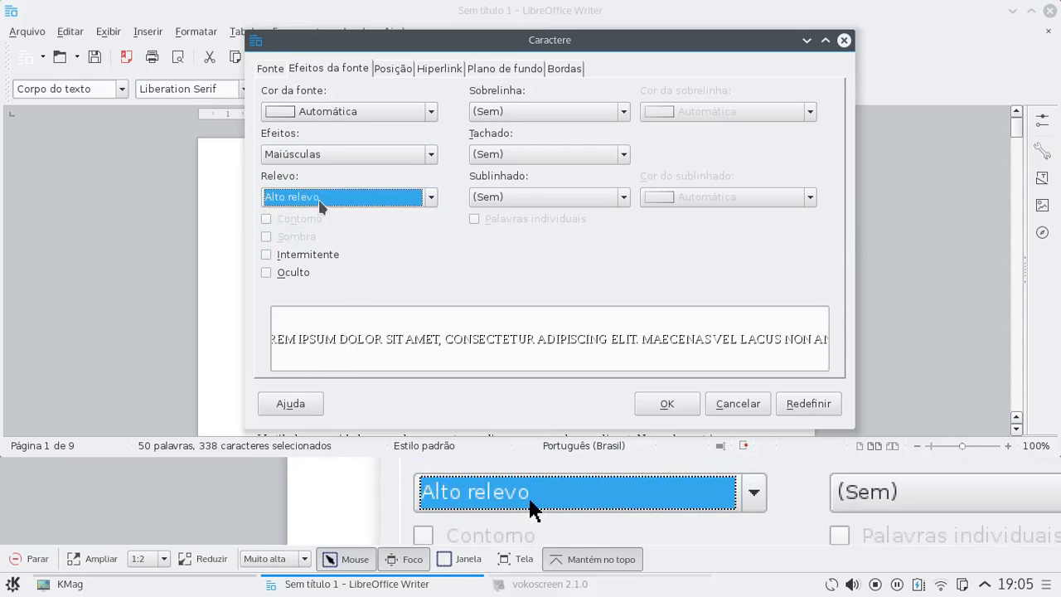
pyautogui.click(318, 199)
pyautogui.click(318, 241)
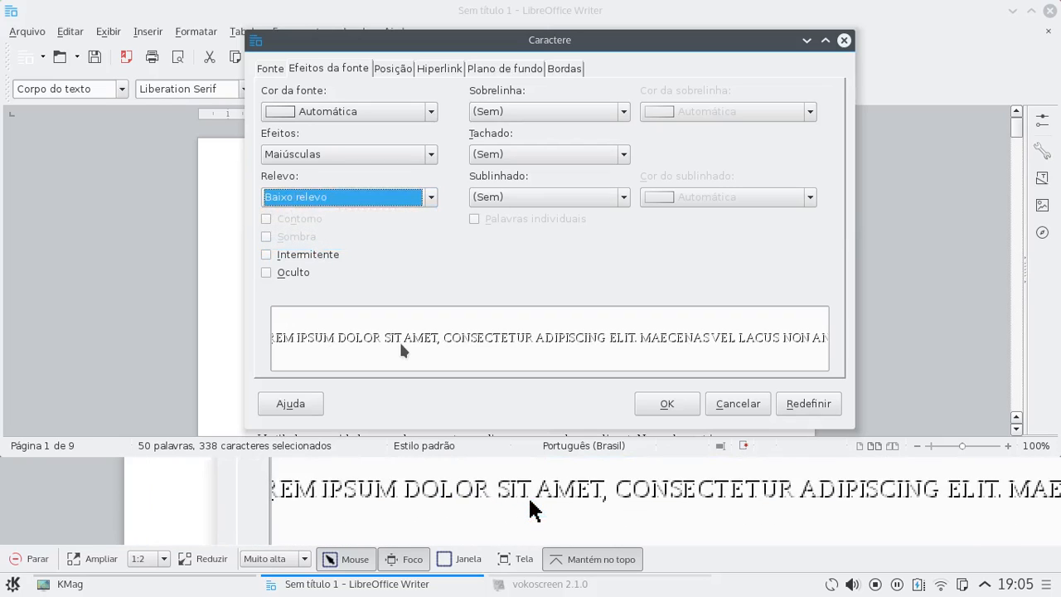
pyautogui.click(358, 201)
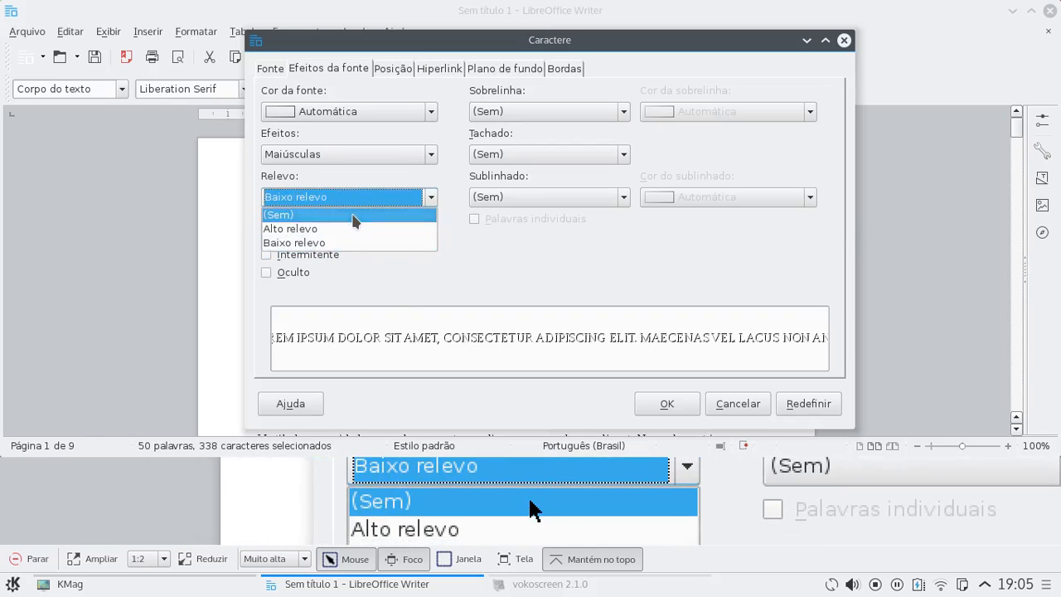
pyautogui.click(354, 216)
# Try the Contorno, Sombra, Intermitente and Oculto effects one at a time, clearing each one after previewing it
pyautogui.click(290, 221)
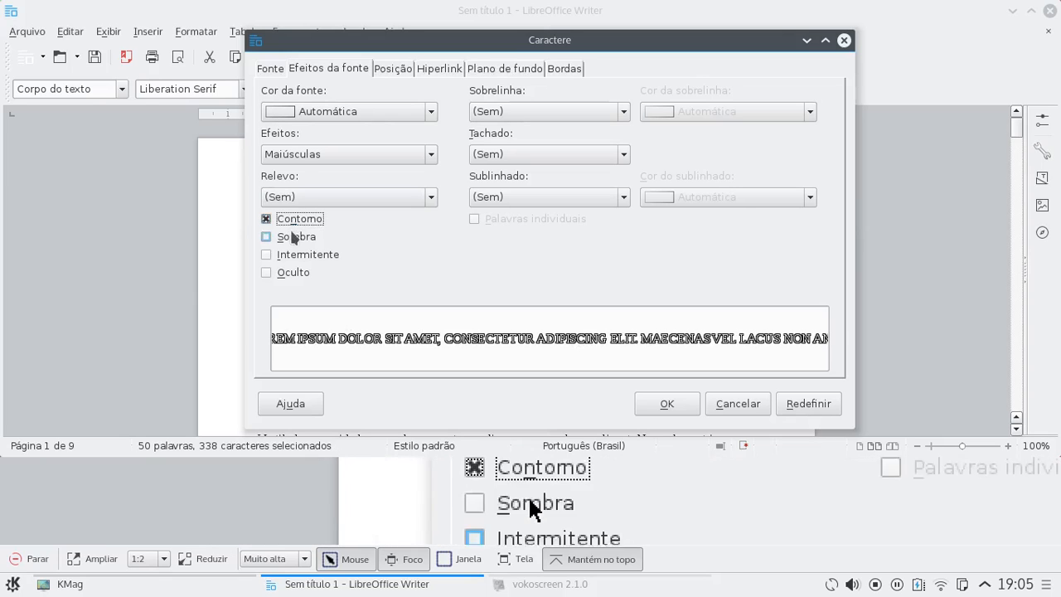
pyautogui.click(289, 222)
pyautogui.click(287, 238)
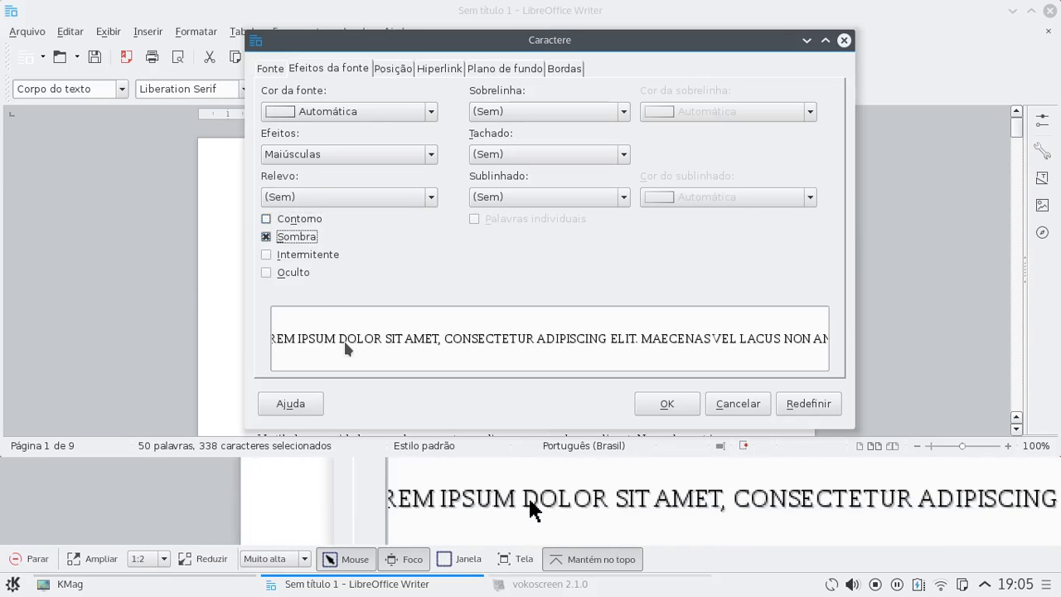
pyautogui.click(288, 239)
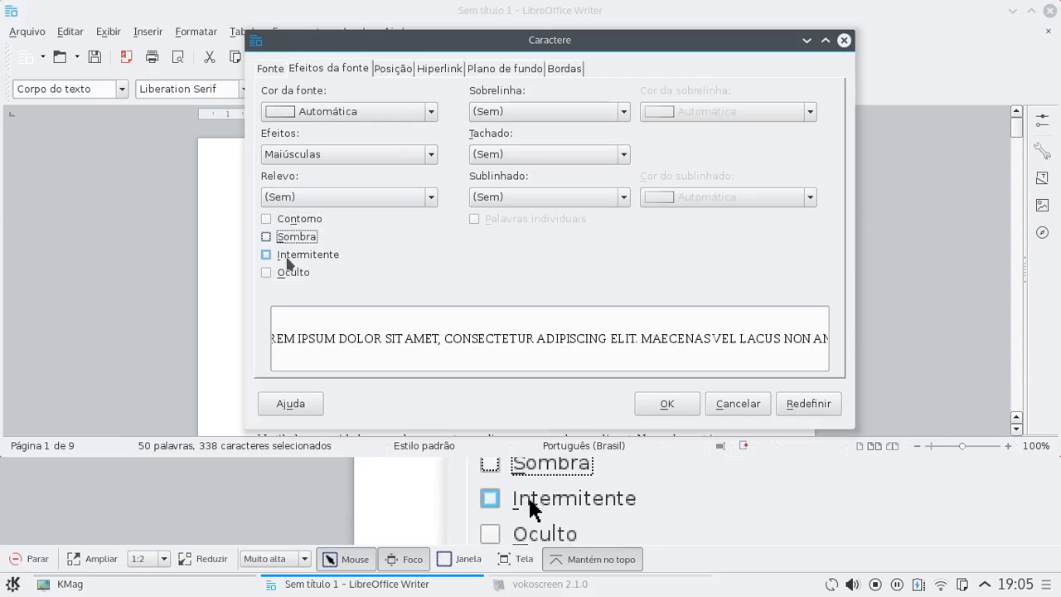
pyautogui.click(288, 257)
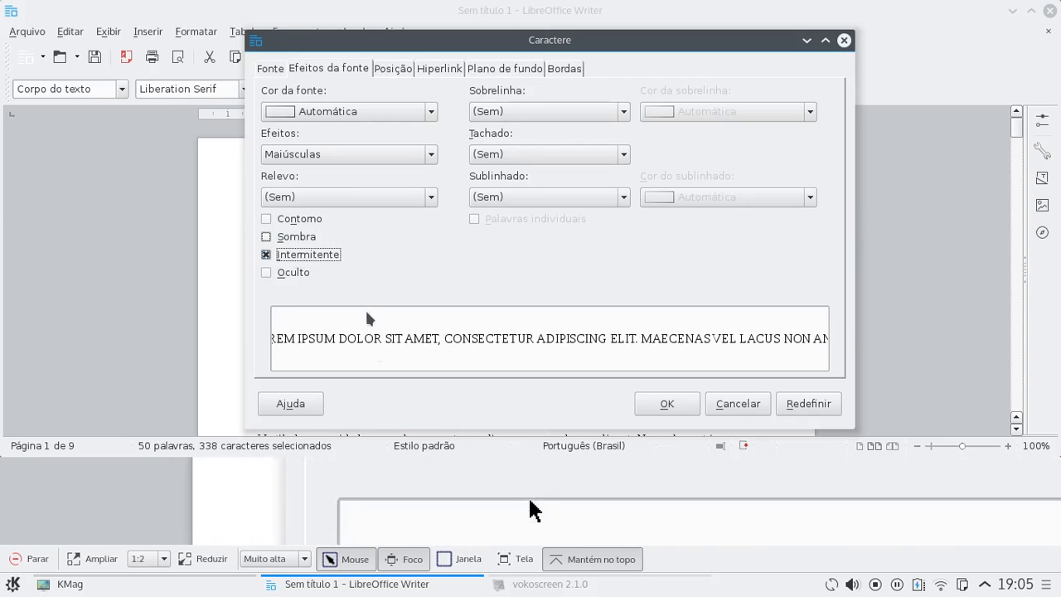
pyautogui.click(305, 255)
pyautogui.click(298, 273)
pyautogui.click(299, 274)
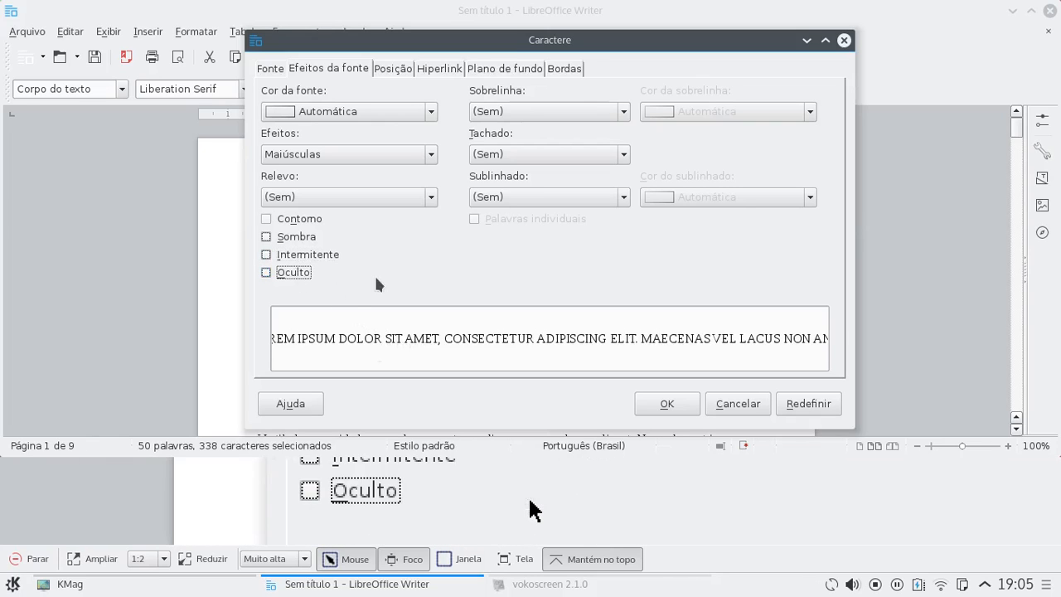
pyautogui.click(280, 222)
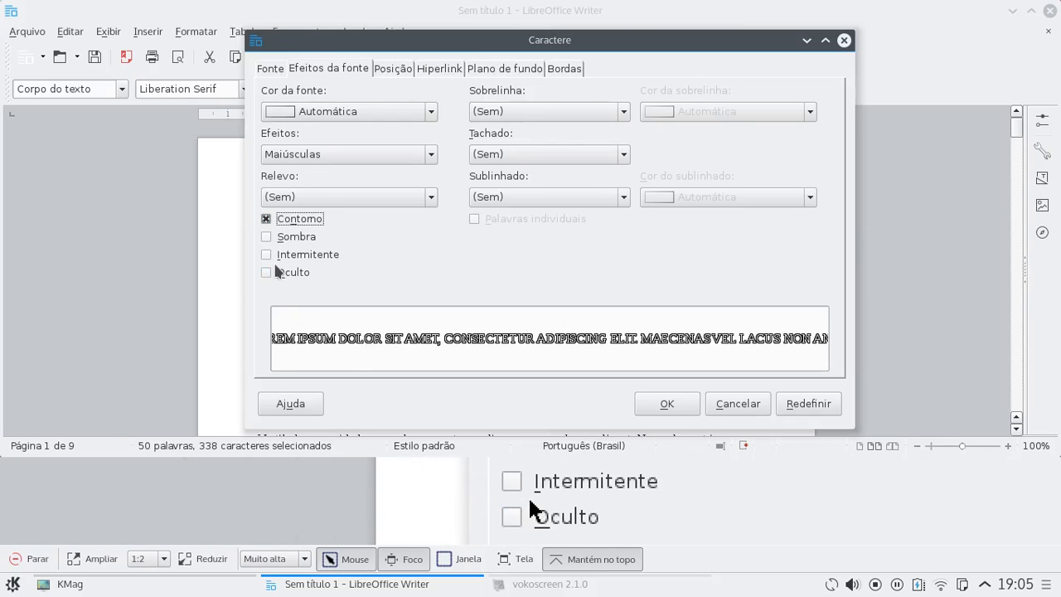
pyautogui.click(267, 220)
pyautogui.click(266, 237)
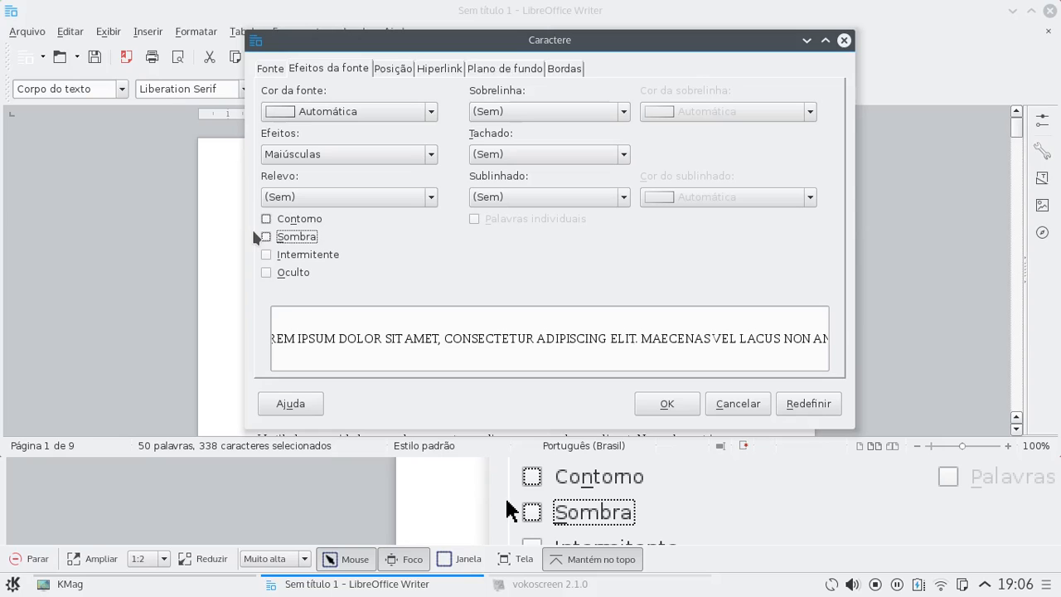
# Try a Simples overline and a Traço (Negrito) overline coloured Laranja, and reset the overline to (Sem)
pyautogui.click(500, 113)
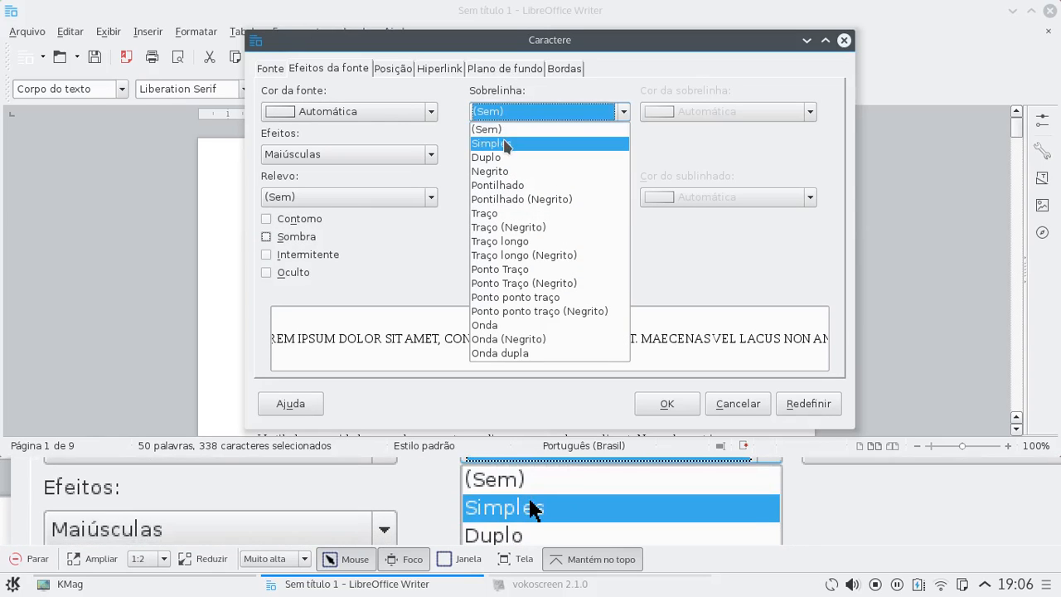
pyautogui.click(482, 143)
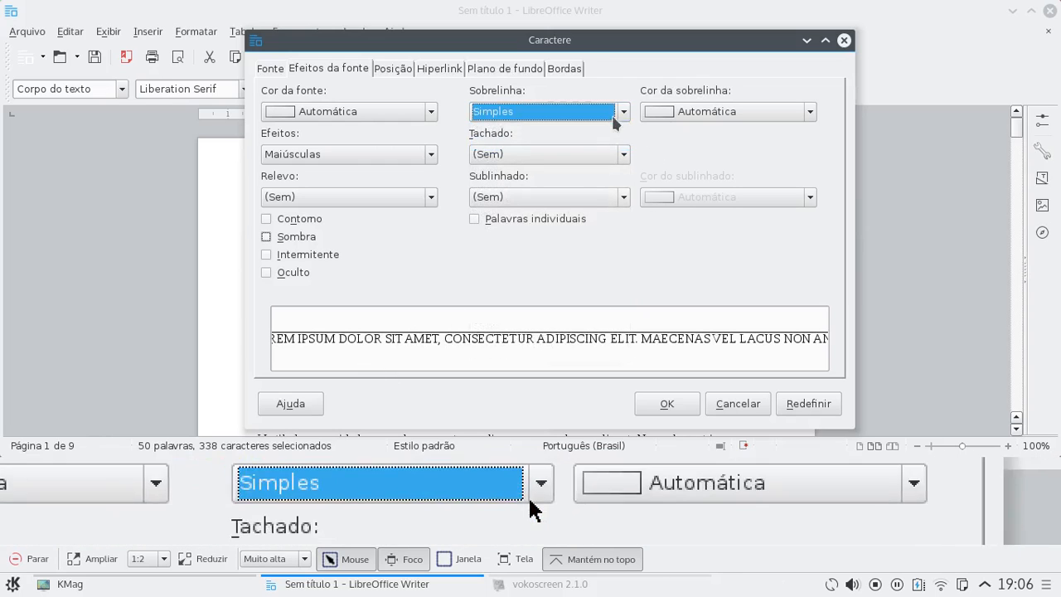
pyautogui.click(625, 114)
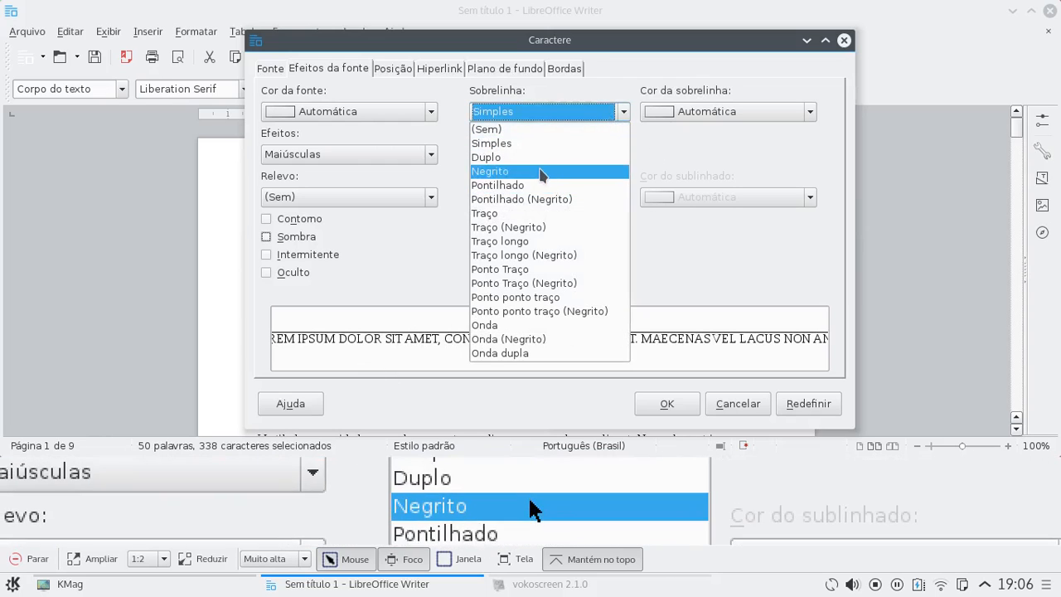
pyautogui.click(505, 231)
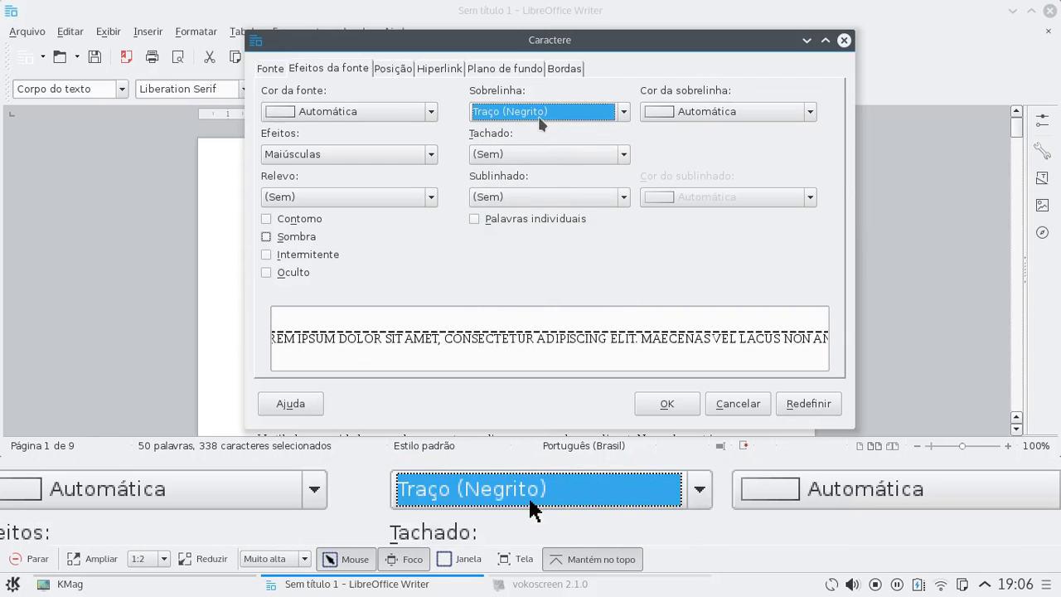
pyautogui.click(539, 114)
pyautogui.click(638, 122)
pyautogui.click(686, 113)
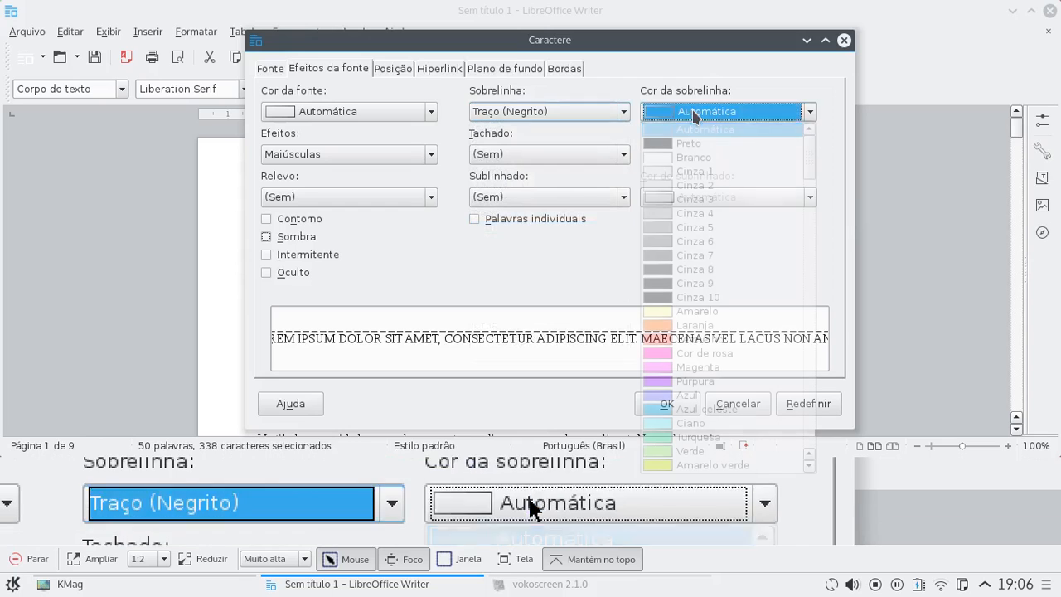
pyautogui.click(677, 329)
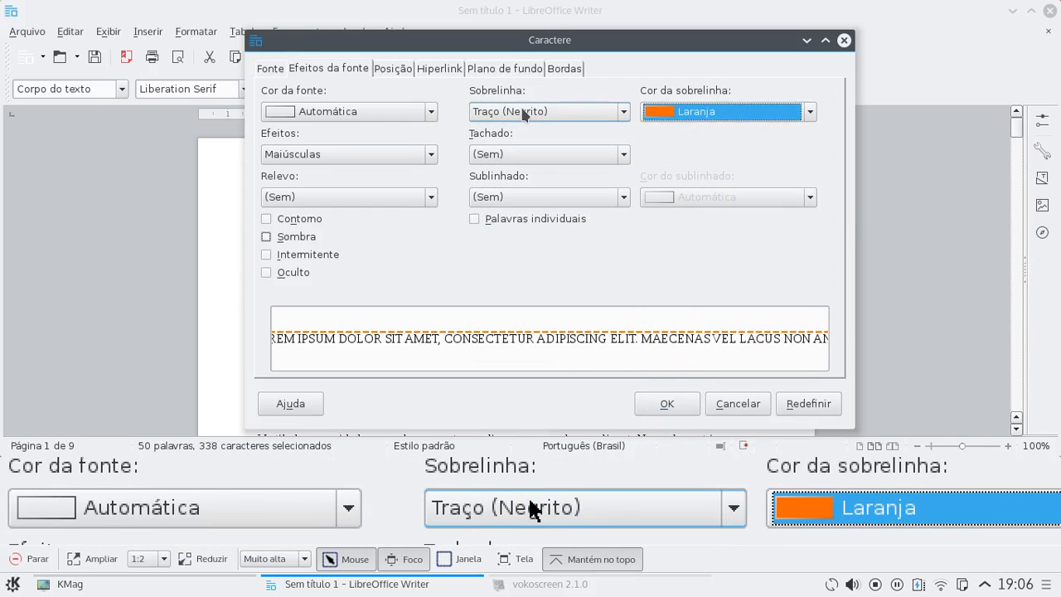
pyautogui.click(515, 111)
pyautogui.click(511, 130)
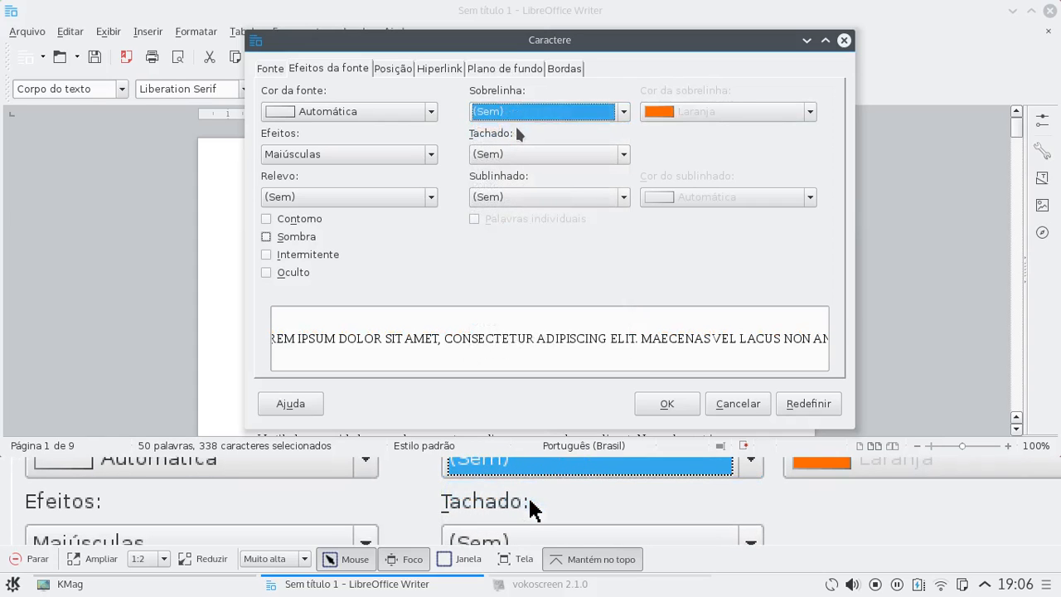
# Try the Duplo strikethrough on the text and reset the strikethrough to (Sem)
pyautogui.click(493, 158)
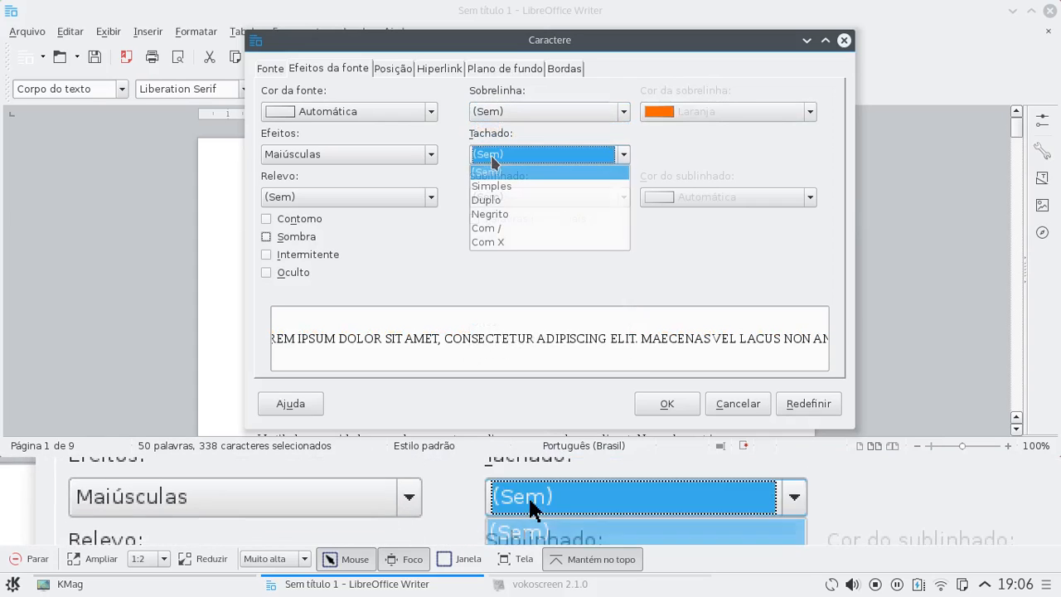
pyautogui.click(489, 201)
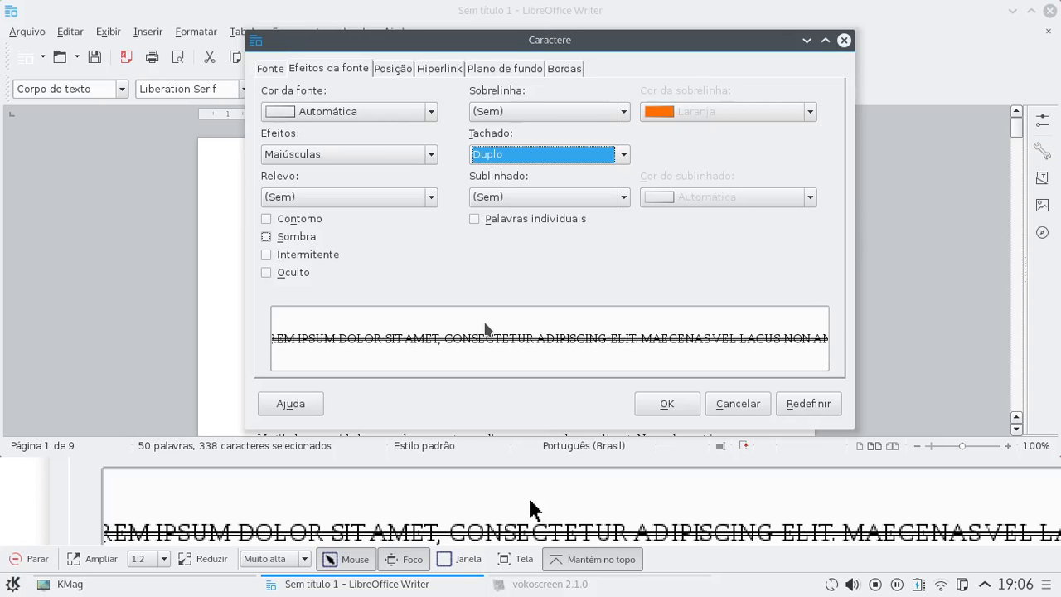
pyautogui.click(499, 155)
pyautogui.click(499, 156)
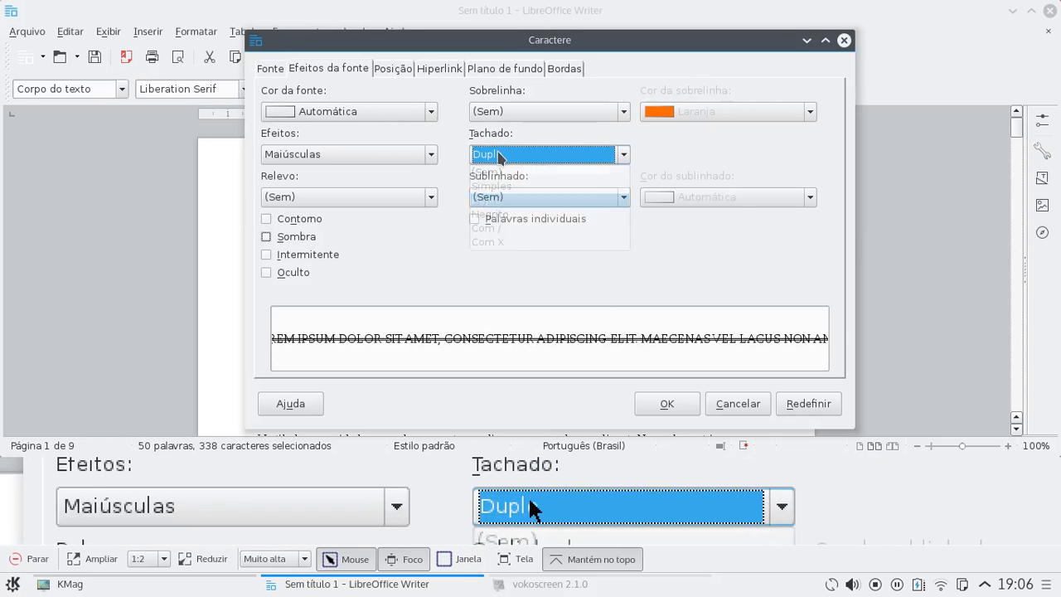
pyautogui.click(499, 155)
pyautogui.click(494, 169)
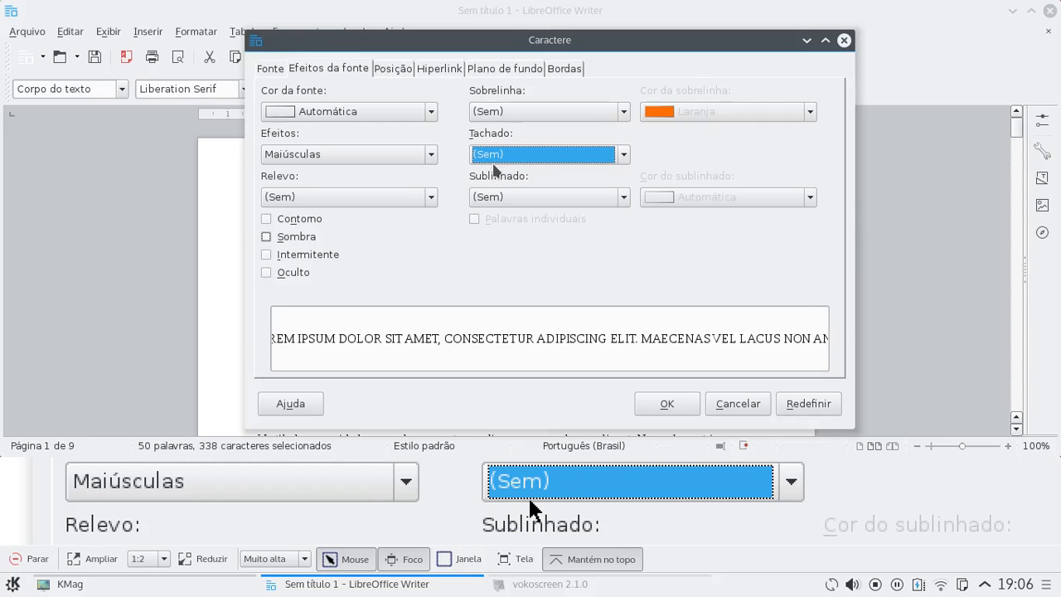
# Try a Traço underline, reset the underline to (Sem), and return to the font family, style and size settings
pyautogui.click(521, 196)
pyautogui.click(497, 299)
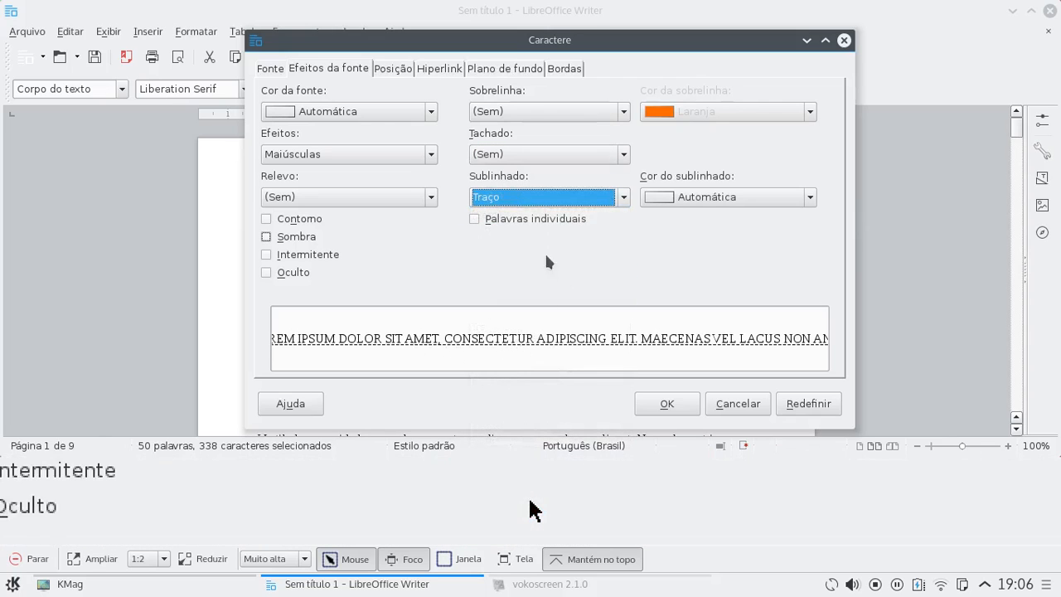
pyautogui.click(524, 197)
pyautogui.click(516, 214)
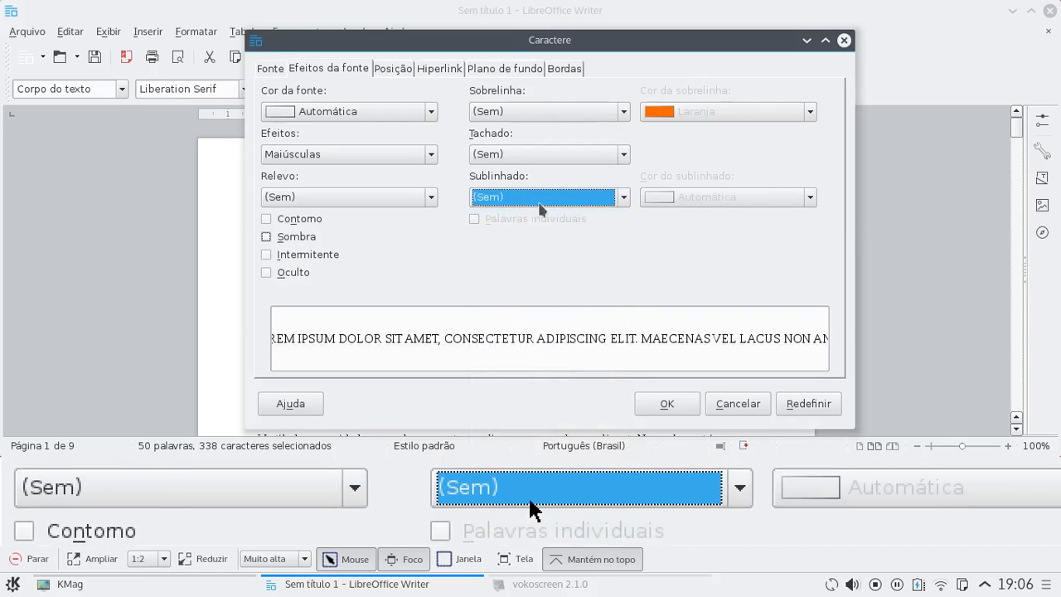
pyautogui.click(268, 70)
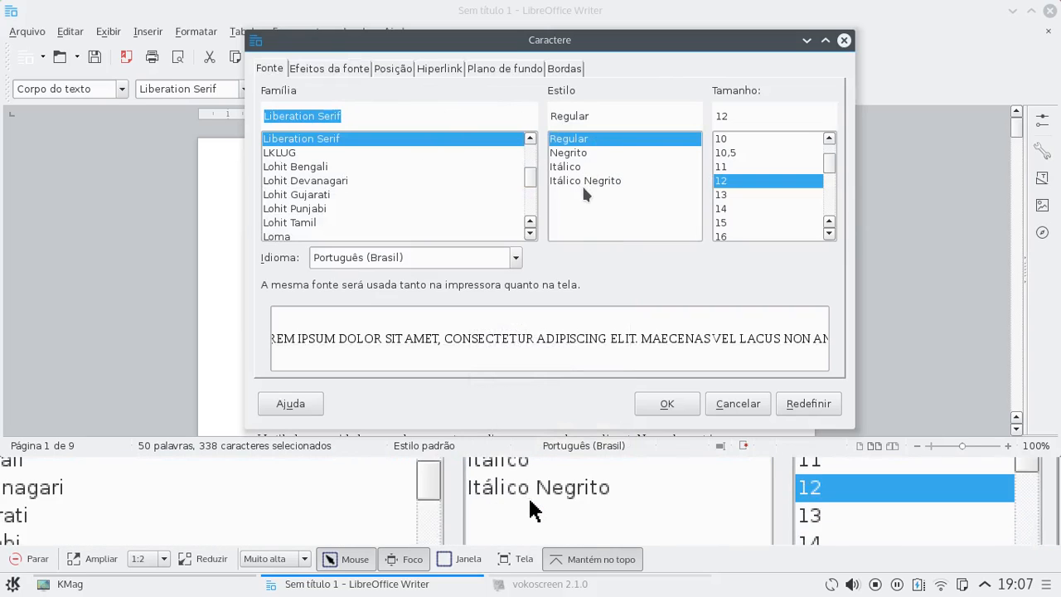
# Try the Sobrescrito character position on the text and set the position back to Normal
pyautogui.click(351, 68)
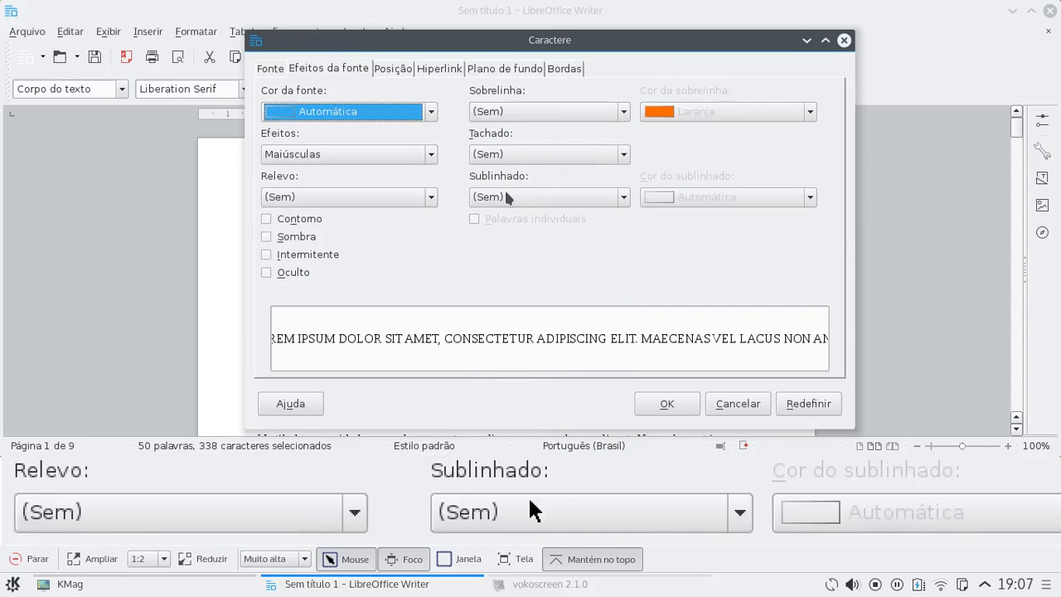
pyautogui.click(386, 67)
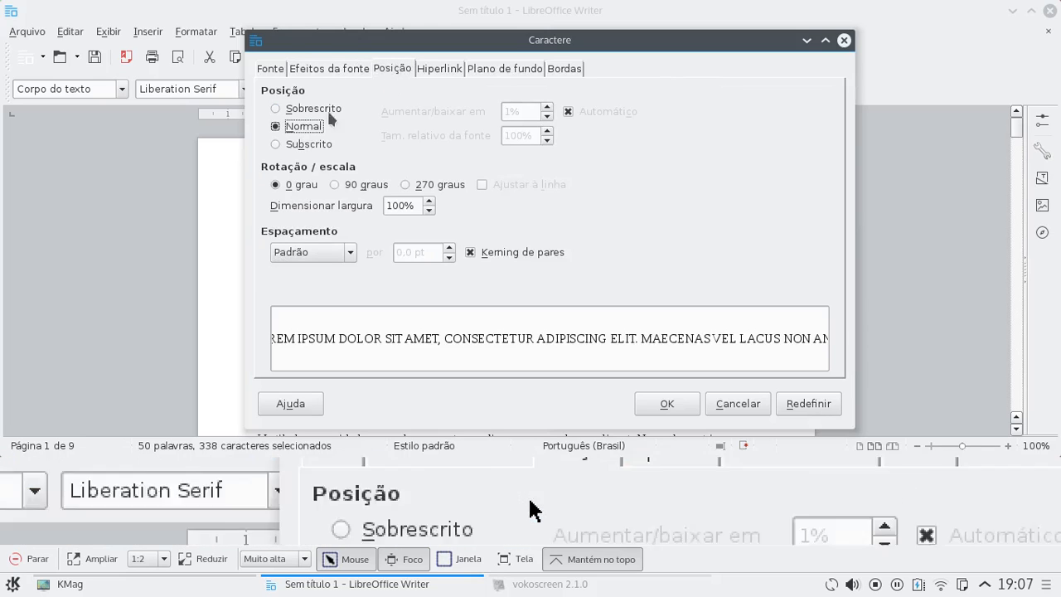
pyautogui.click(277, 109)
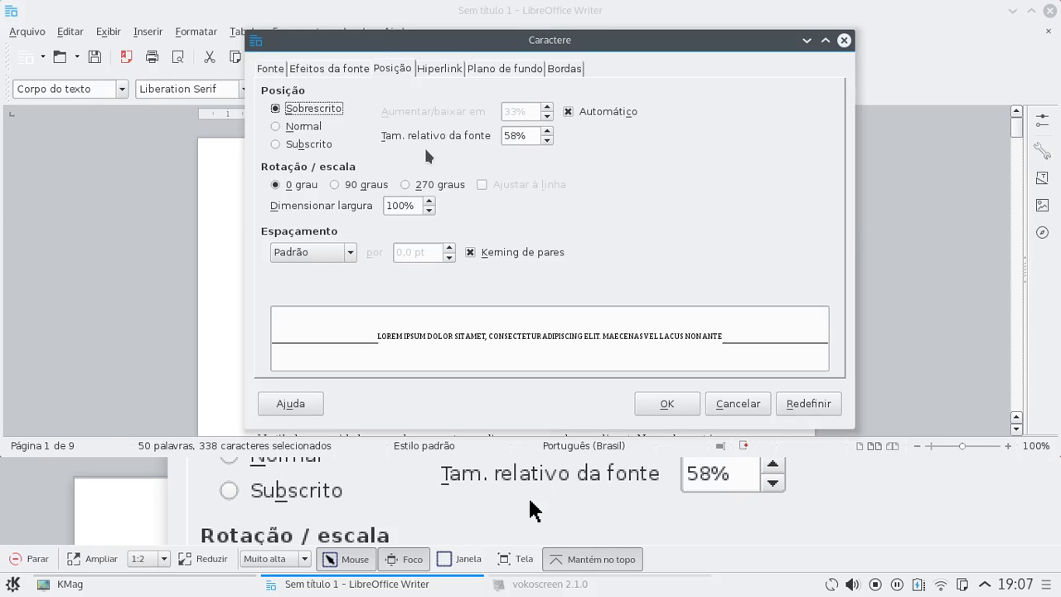
pyautogui.click(300, 131)
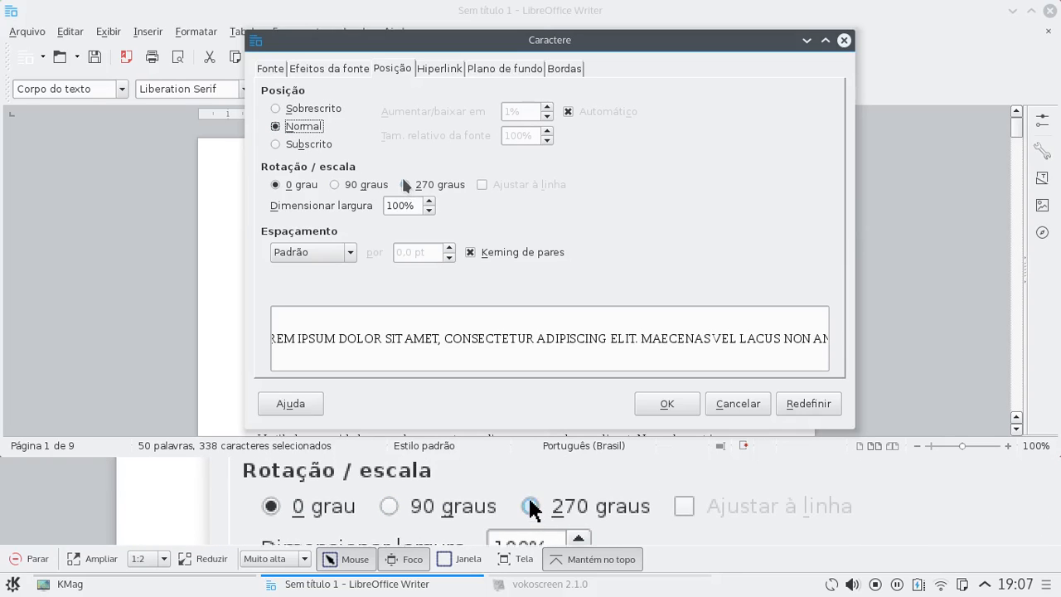
# Try the Subscrito character position with its relative font size raised to 68%
pyautogui.click(290, 145)
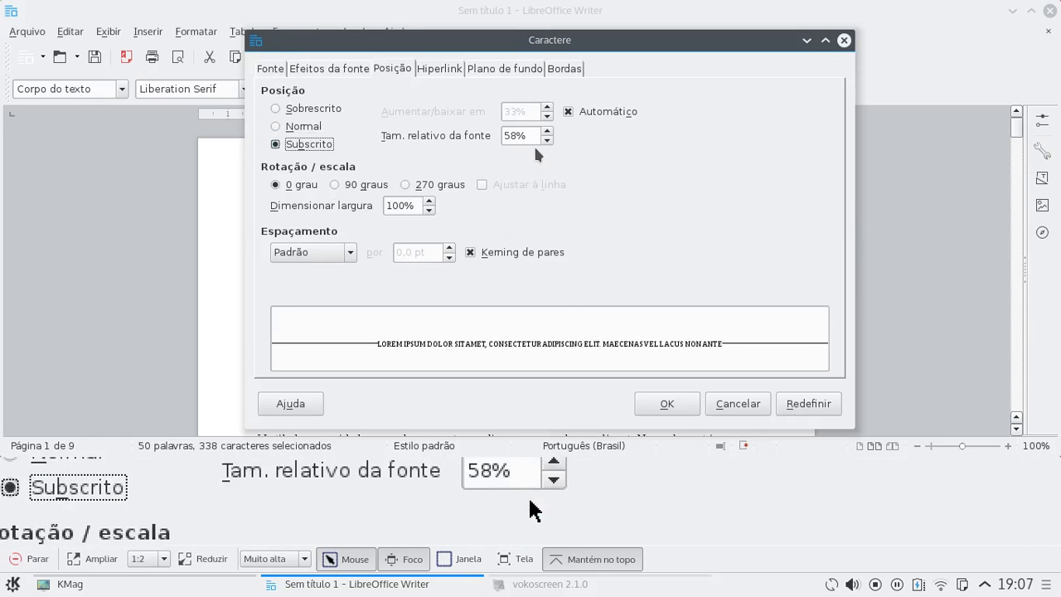
pyautogui.click(546, 132)
pyautogui.click(546, 131)
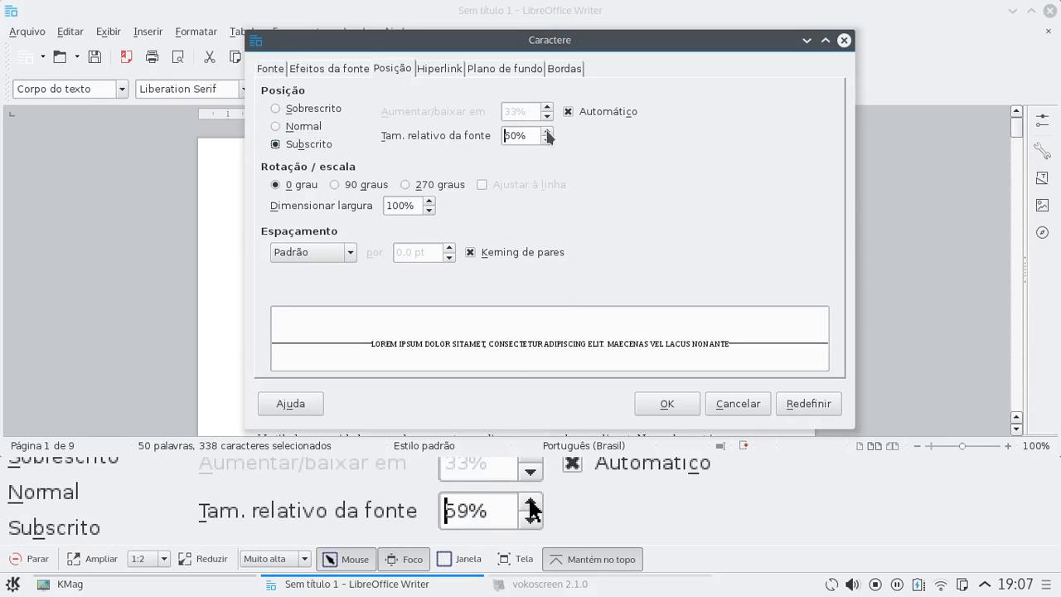
pyautogui.click(546, 131)
pyautogui.click(546, 131)
pyautogui.click(546, 131)
pyautogui.click(546, 131)
pyautogui.click(546, 131)
pyautogui.click(546, 131)
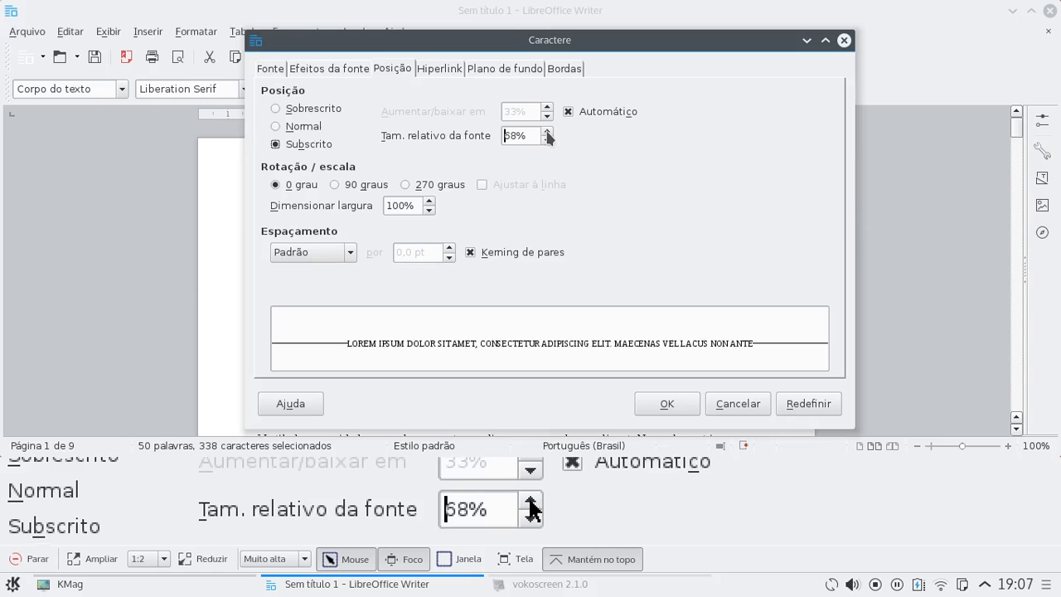
# Lower the subscript's relative font size to 60% and reset the character position to Normal
pyautogui.click(546, 143)
pyautogui.click(546, 143)
pyautogui.click(546, 142)
pyautogui.click(546, 143)
pyautogui.click(546, 142)
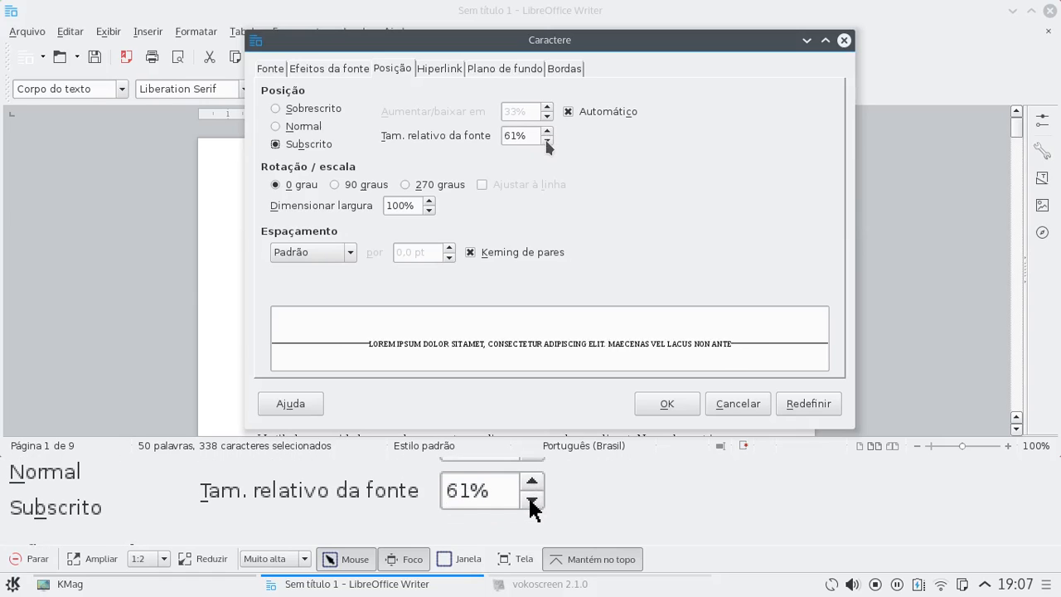
pyautogui.click(546, 142)
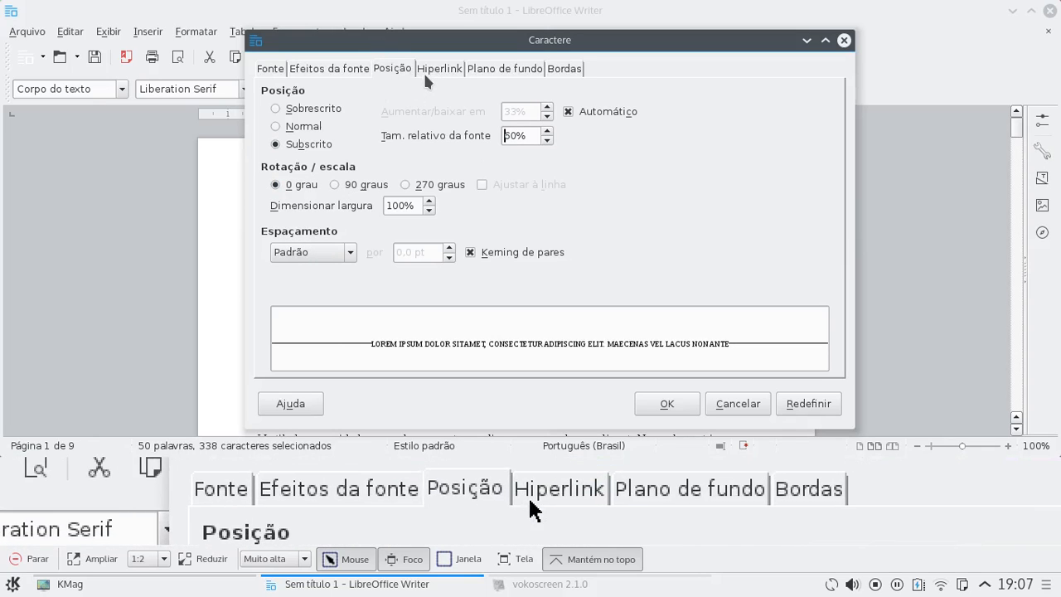
pyautogui.click(296, 129)
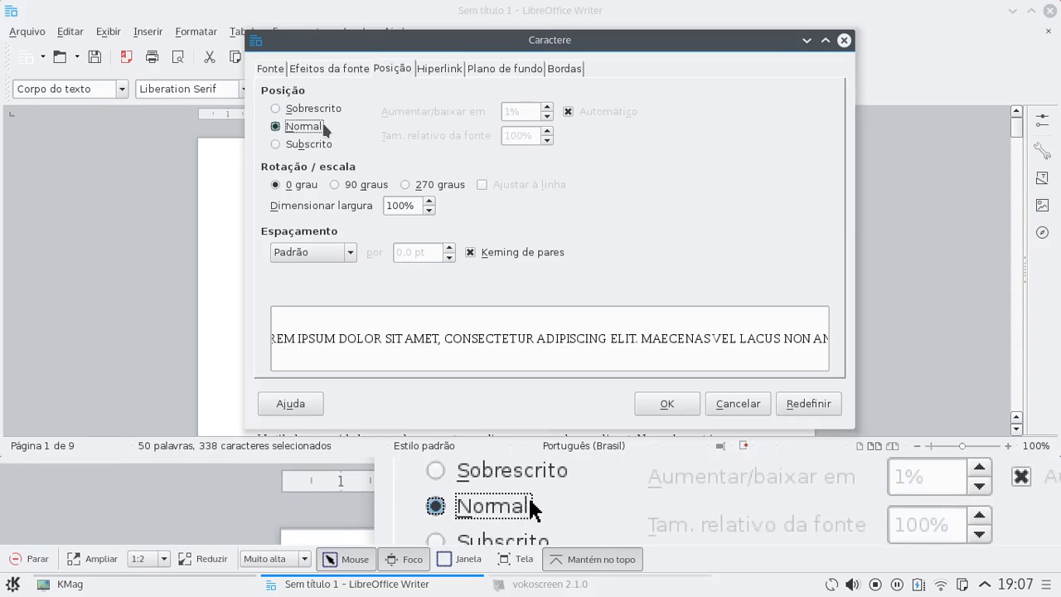
# View the hyperlink settings, try Azul as the character background, and set the background colour to Azul celeste
pyautogui.click(440, 66)
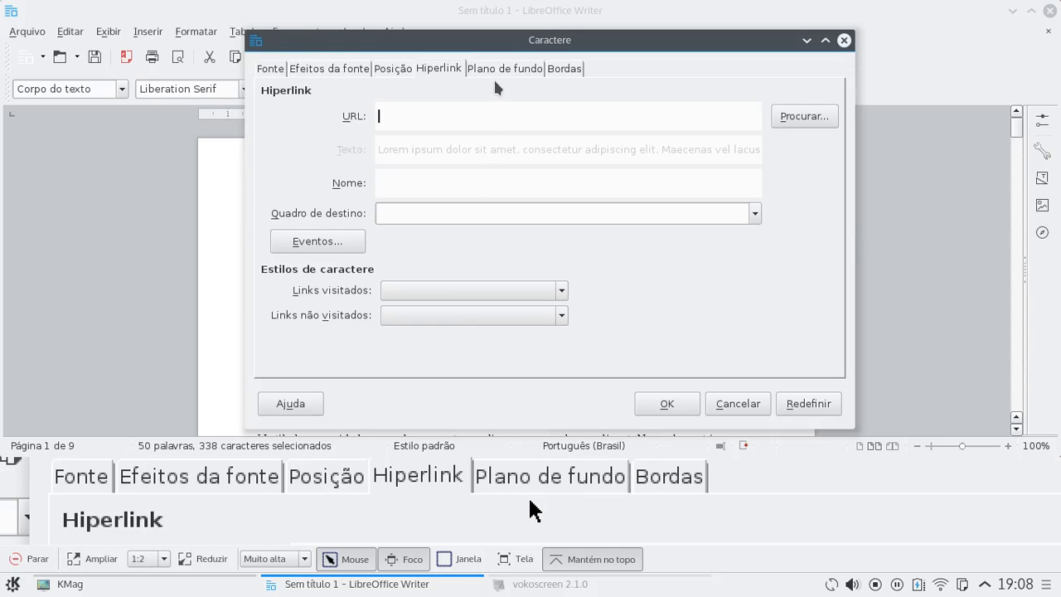
pyautogui.click(493, 69)
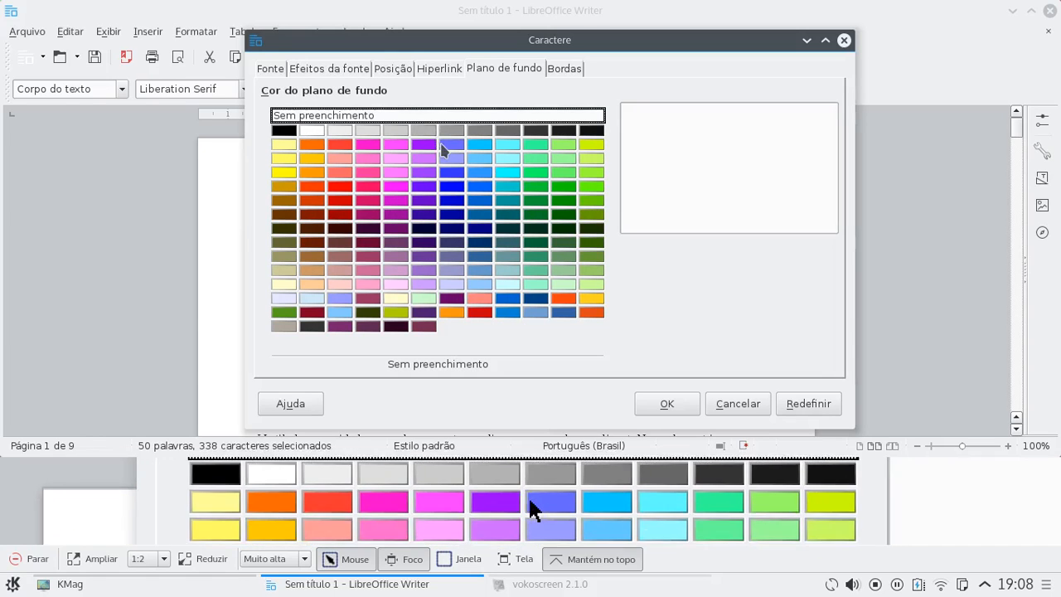
pyautogui.click(477, 148)
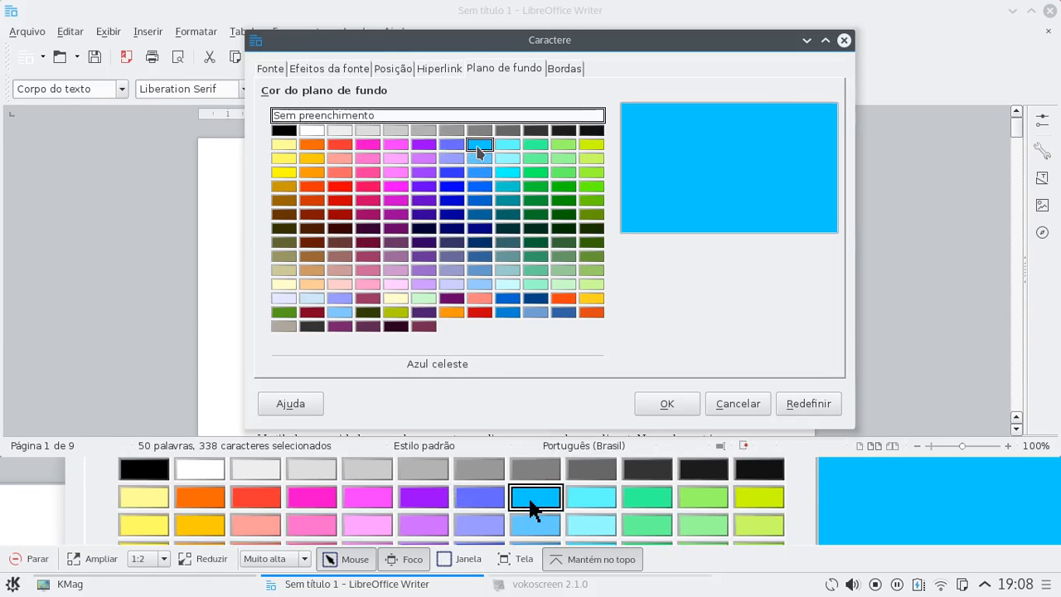
pyautogui.click(453, 149)
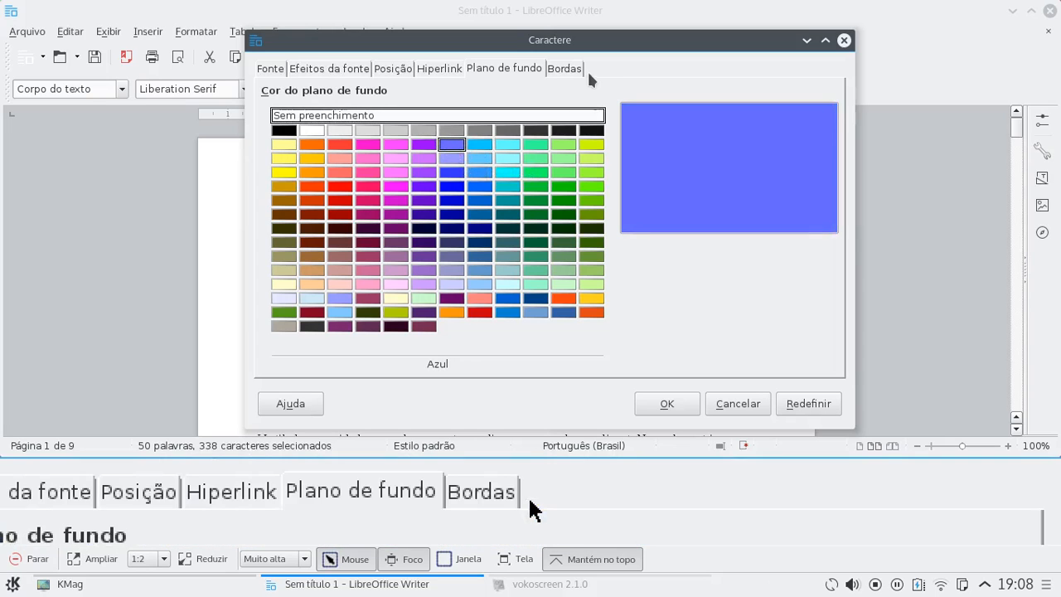
pyautogui.click(303, 115)
pyautogui.click(488, 148)
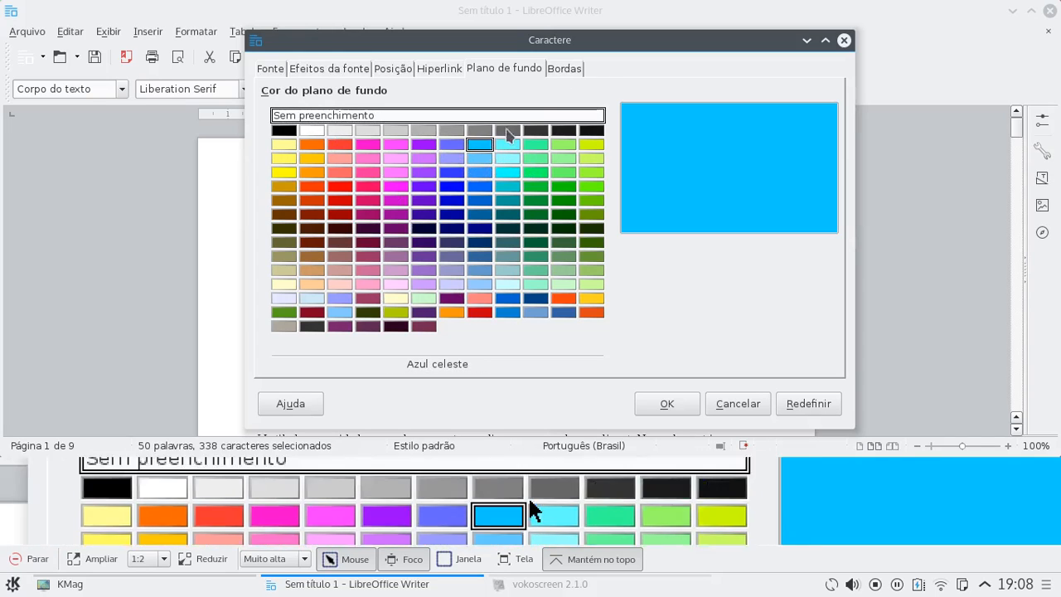
# Try the preset character border arrangements one at a time and choose a box border on all four sides
pyautogui.click(562, 73)
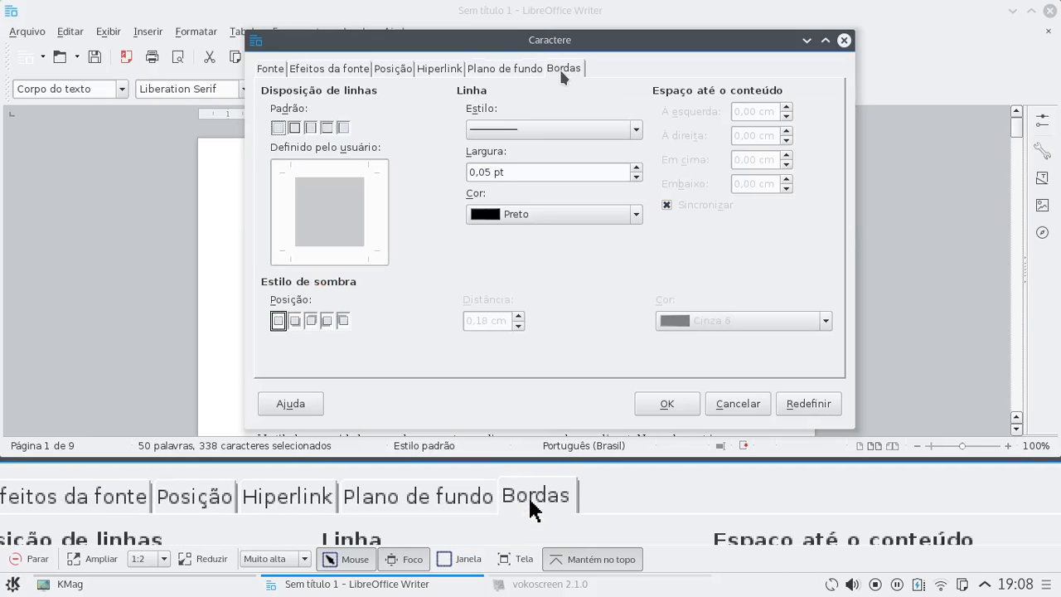
pyautogui.click(294, 128)
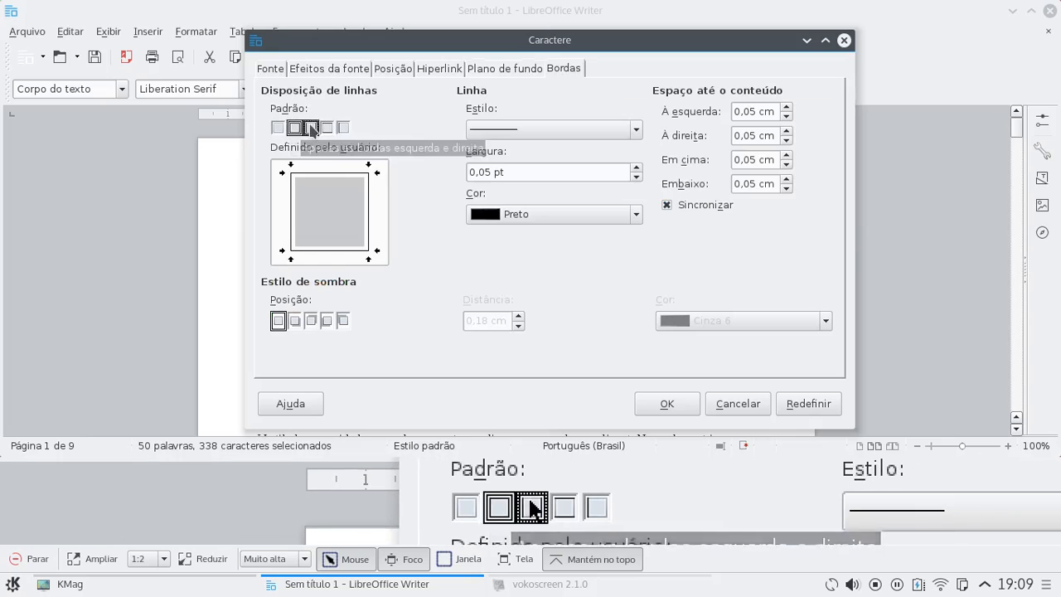
pyautogui.click(310, 127)
pyautogui.click(329, 128)
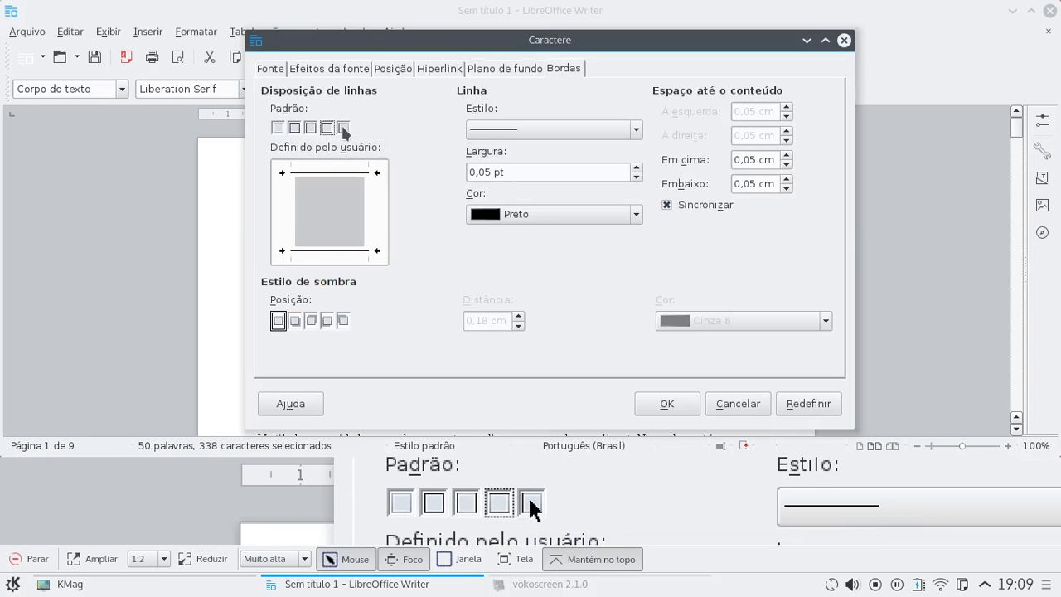
pyautogui.click(344, 129)
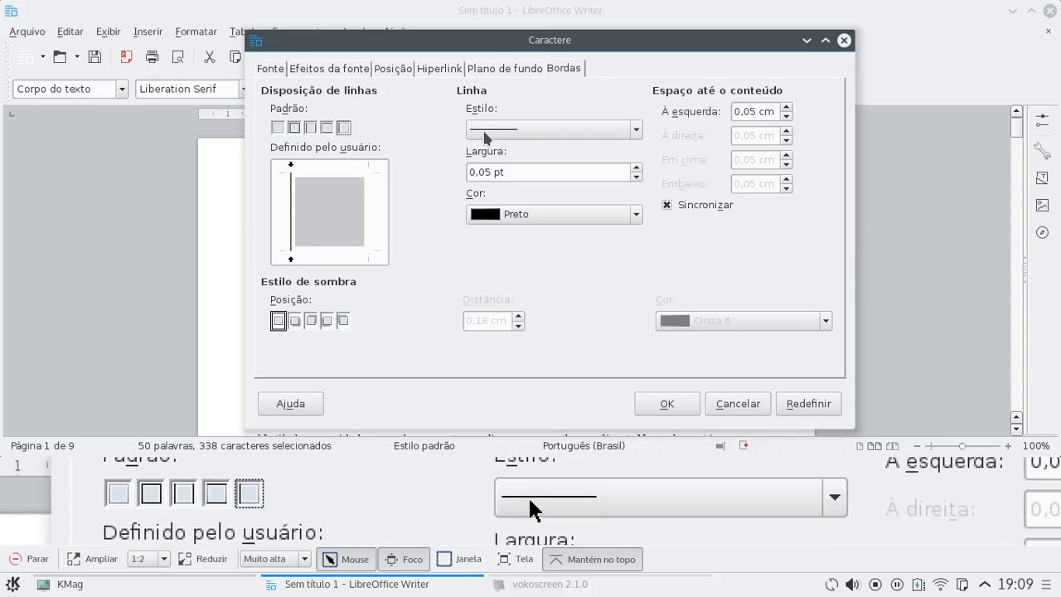
pyautogui.click(295, 133)
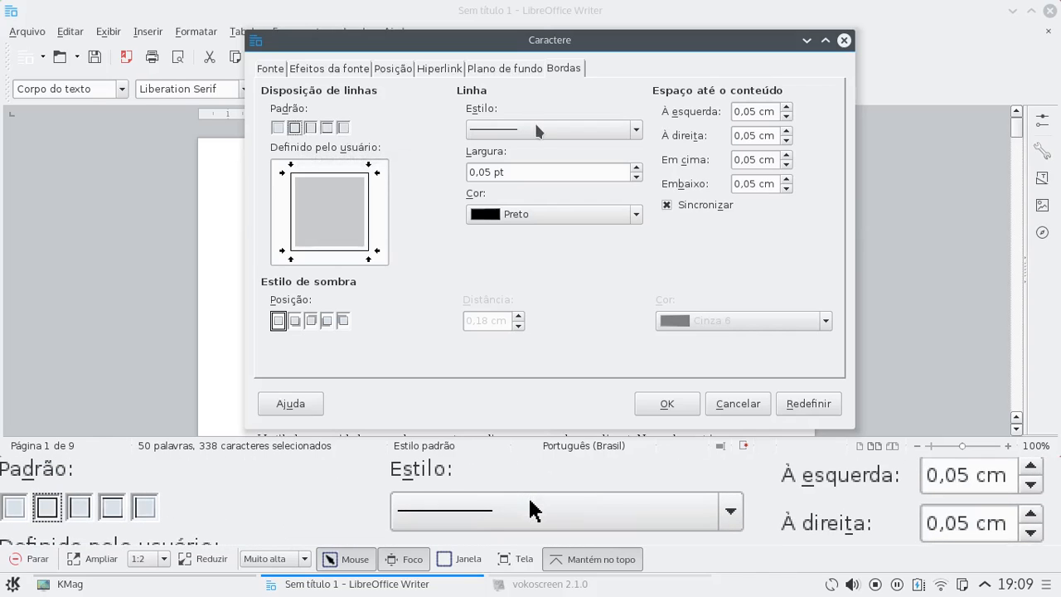
# Set the border line style to a double line and choose Preto as its colour
pyautogui.click(535, 125)
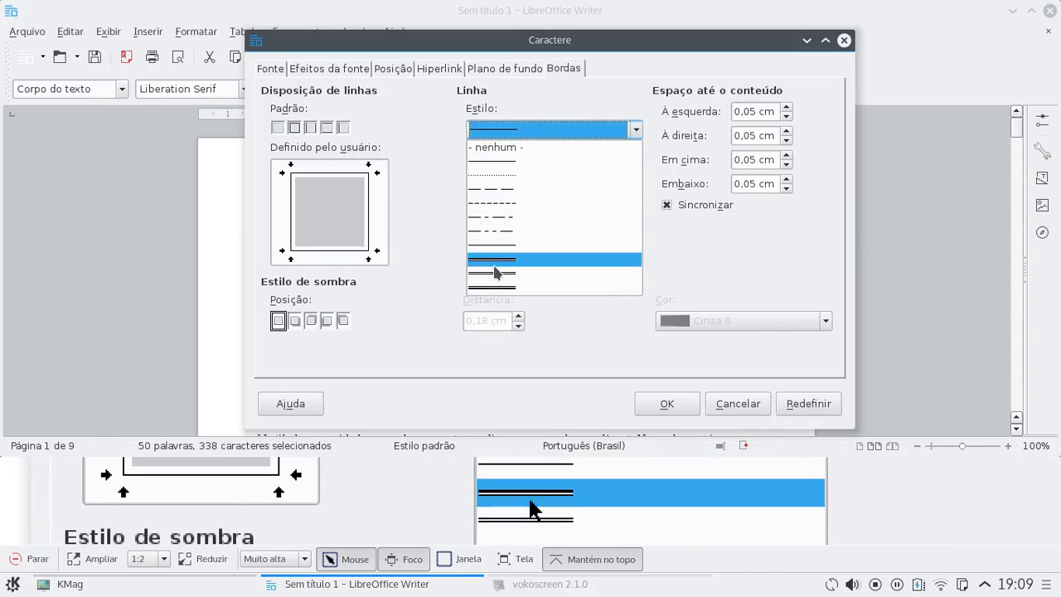
pyautogui.click(505, 260)
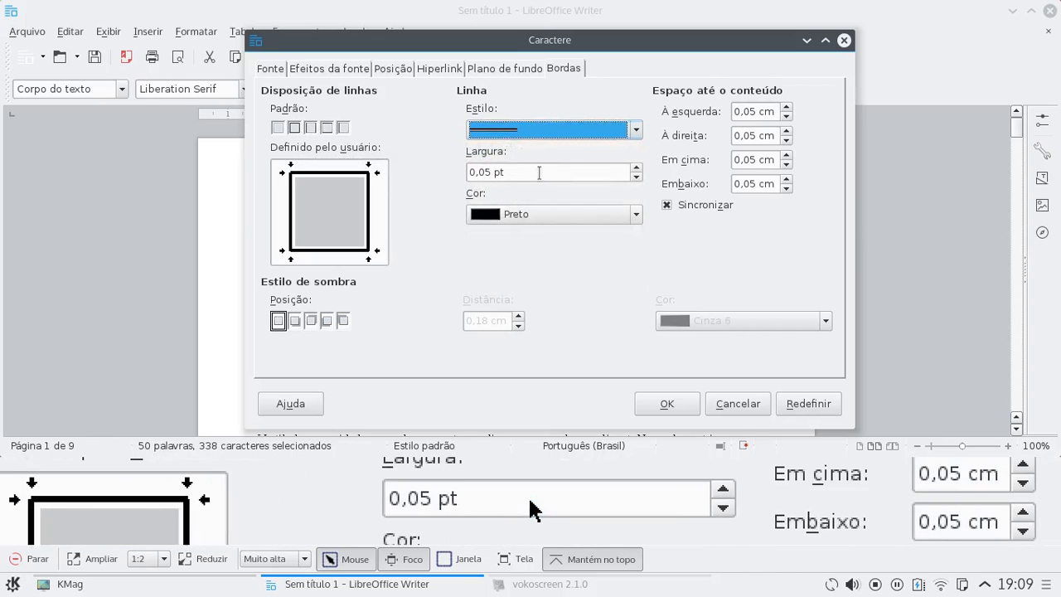
pyautogui.click(497, 129)
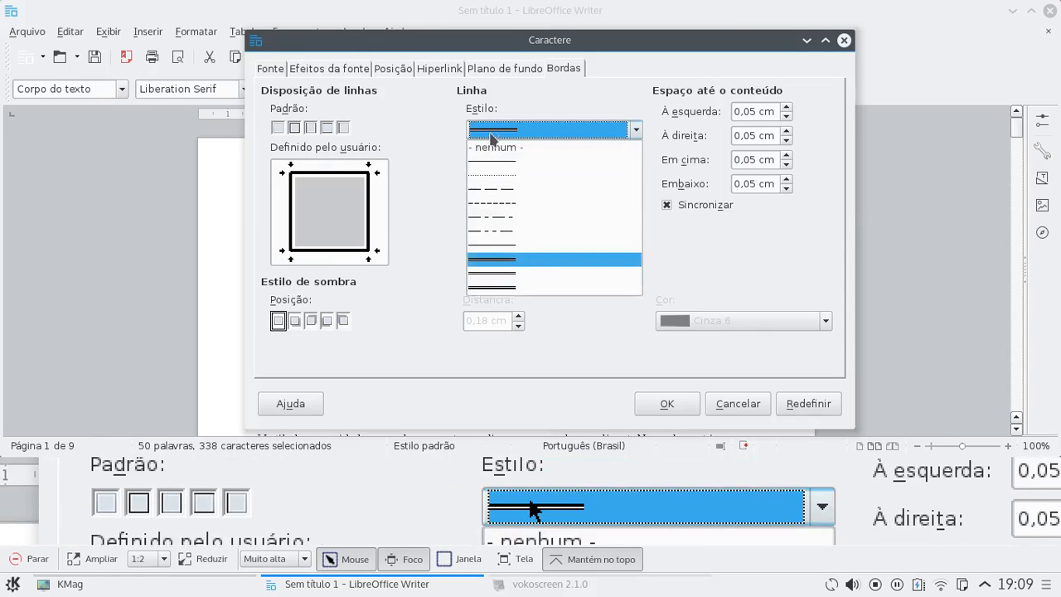
pyautogui.click(535, 245)
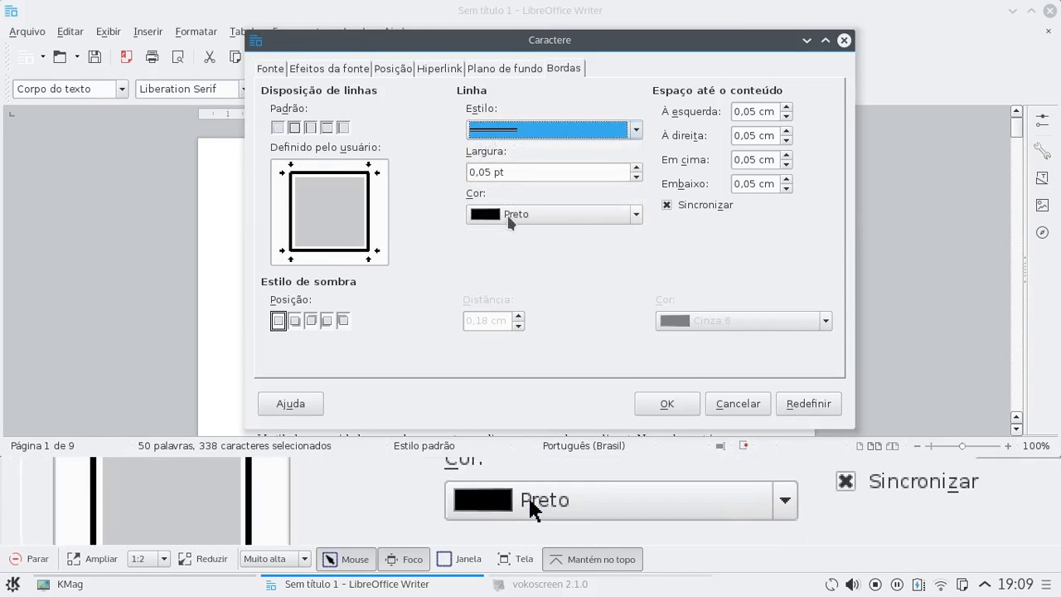
pyautogui.click(506, 213)
pyautogui.click(571, 285)
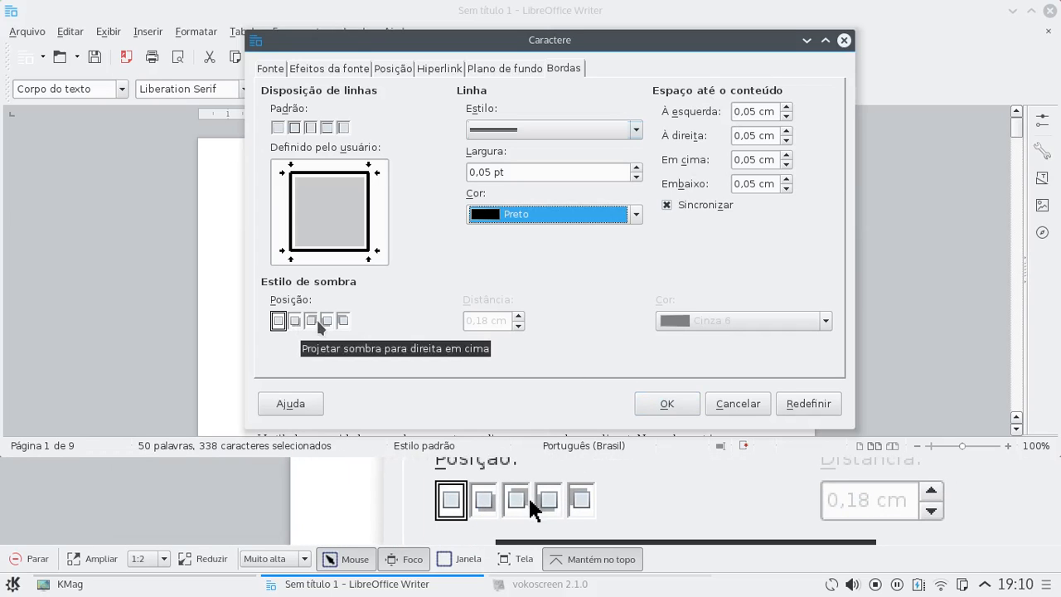
# Try a border shadow cast to the lower right, remove it, and apply the character formatting to the paragraph
pyautogui.click(296, 321)
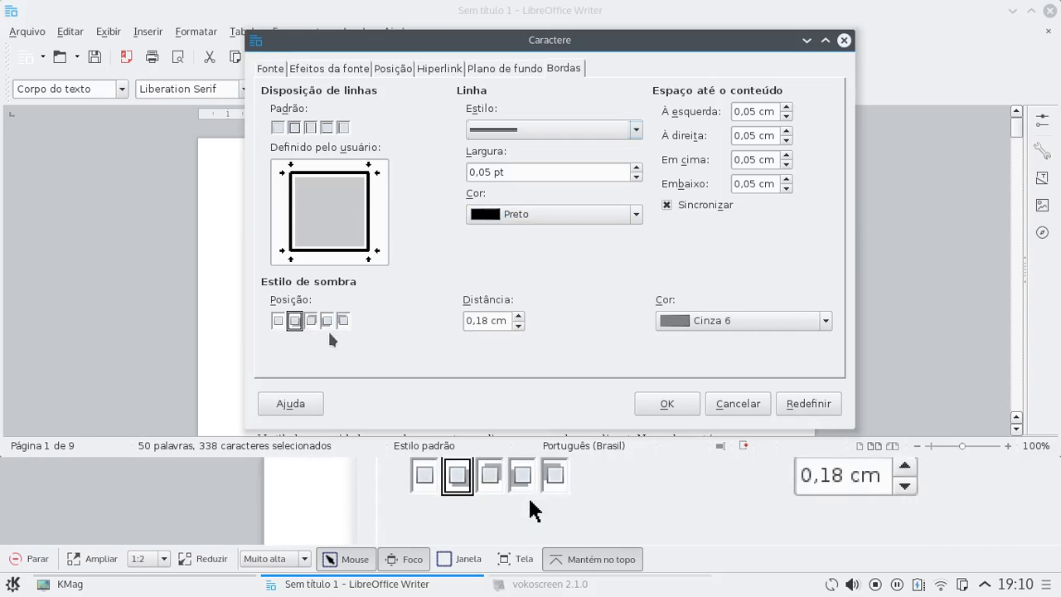
pyautogui.click(280, 320)
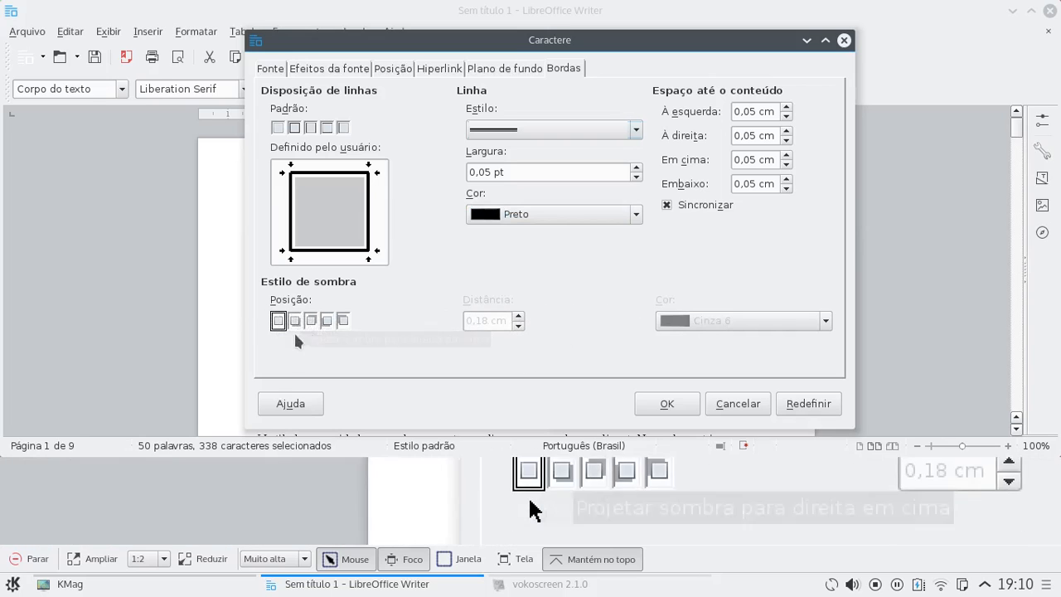
pyautogui.click(666, 403)
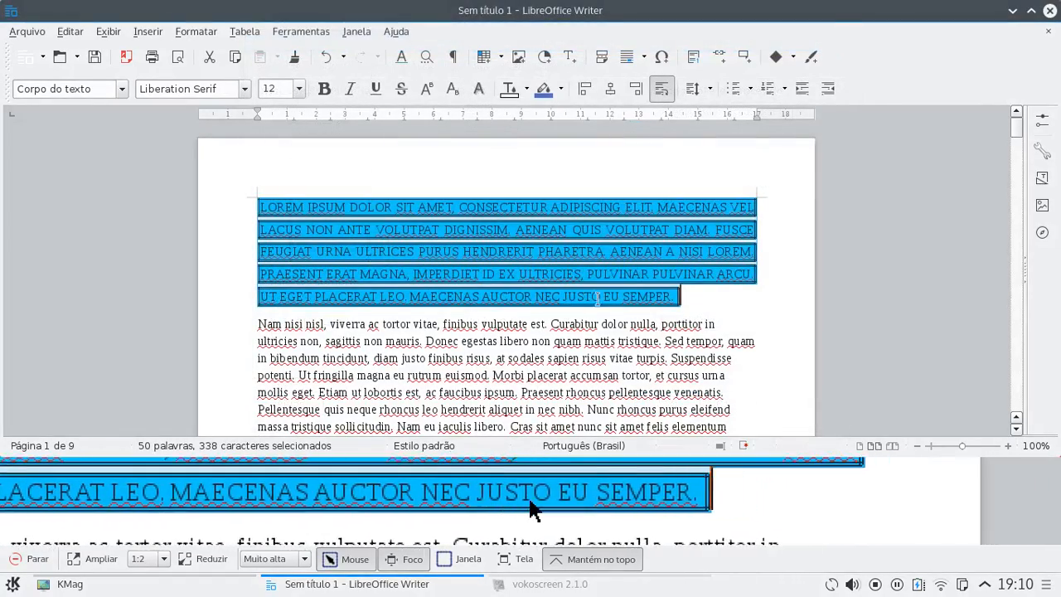
# Undo the applied character formatting and select the whole first paragraph again
pyautogui.click(593, 230)
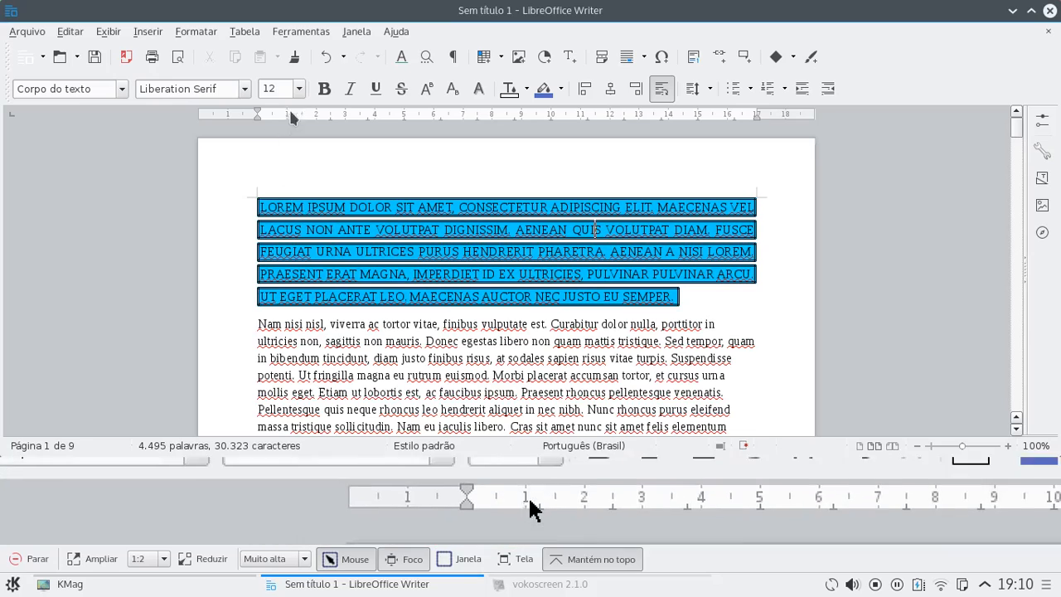
pyautogui.click(323, 62)
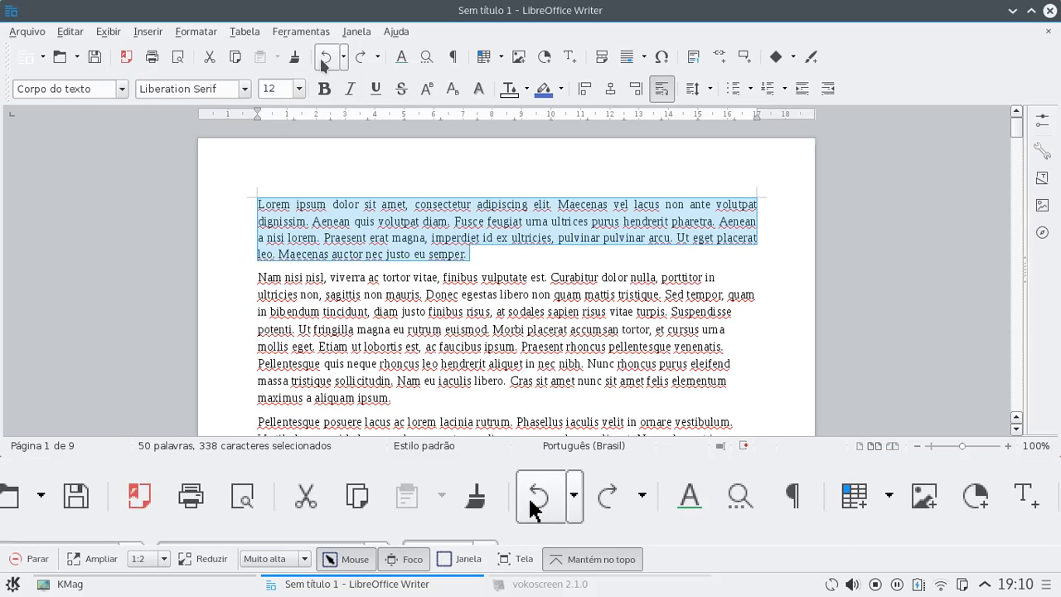
pyautogui.click(387, 222)
pyautogui.moveTo(478, 253); pyautogui.dragTo(254, 201)
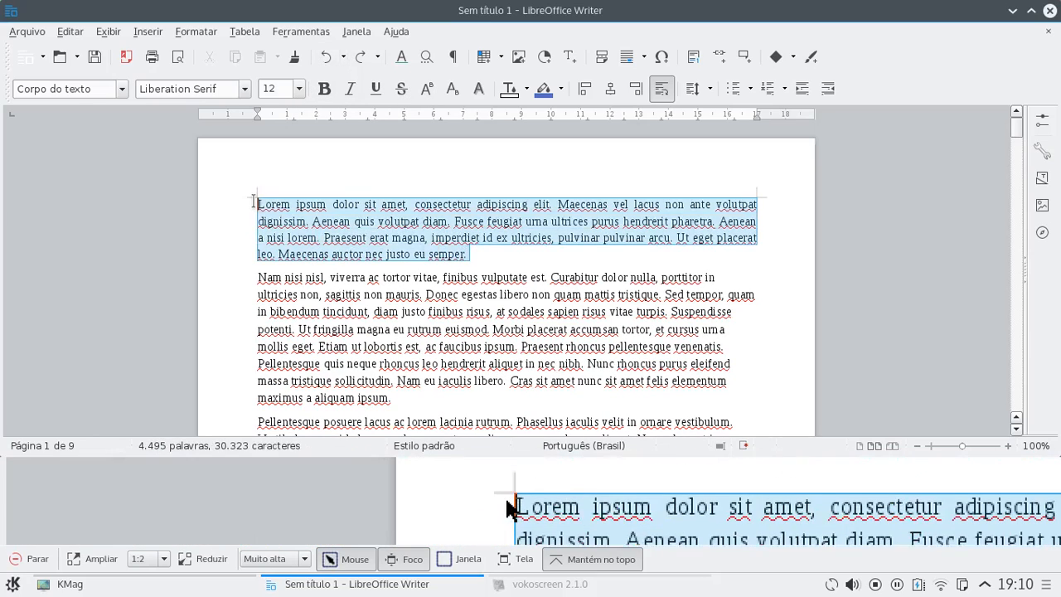
# Open the paragraph formatting settings for the selected paragraph and view its outline and numbering options
pyautogui.click(201, 36)
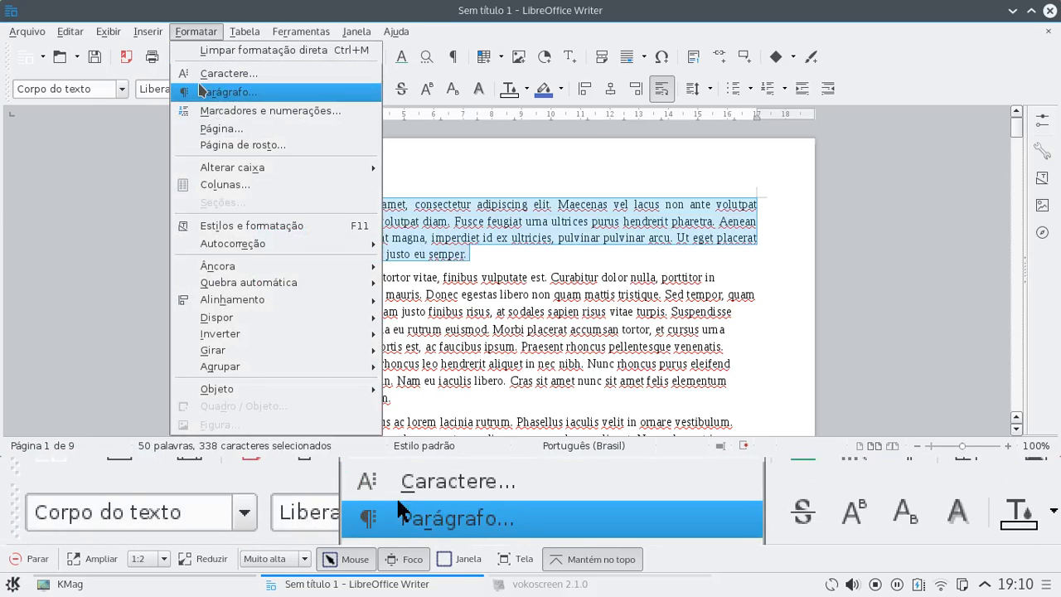
pyautogui.click(203, 93)
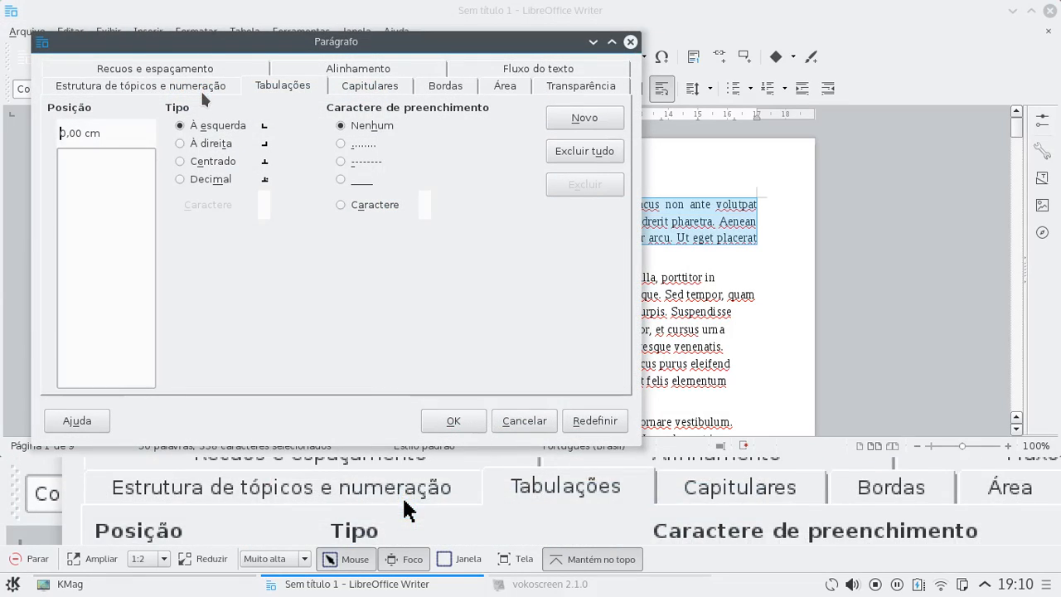
pyautogui.moveTo(214, 50); pyautogui.dragTo(253, 45)
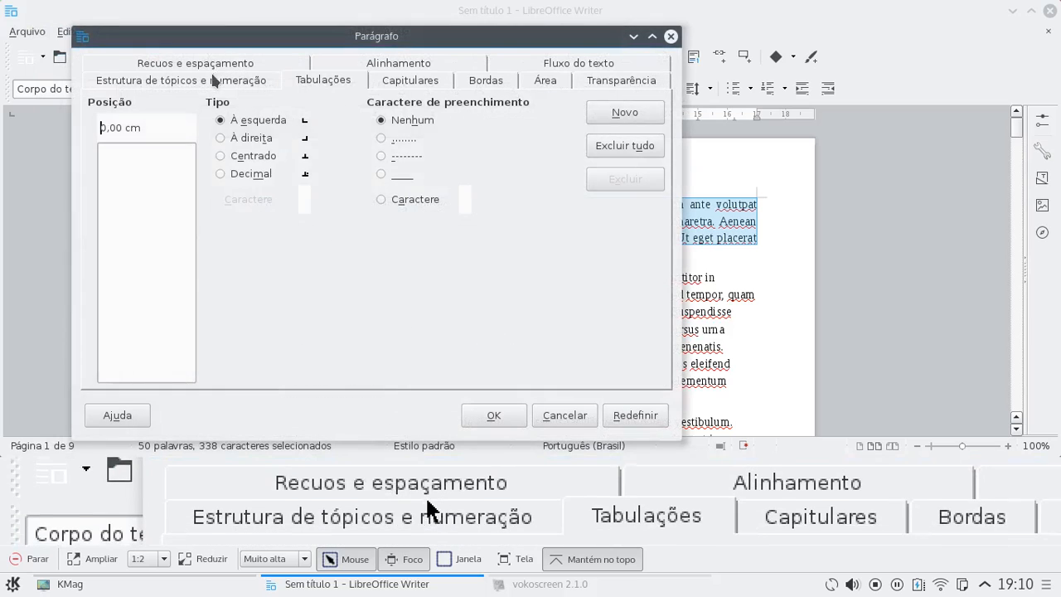
pyautogui.click(211, 83)
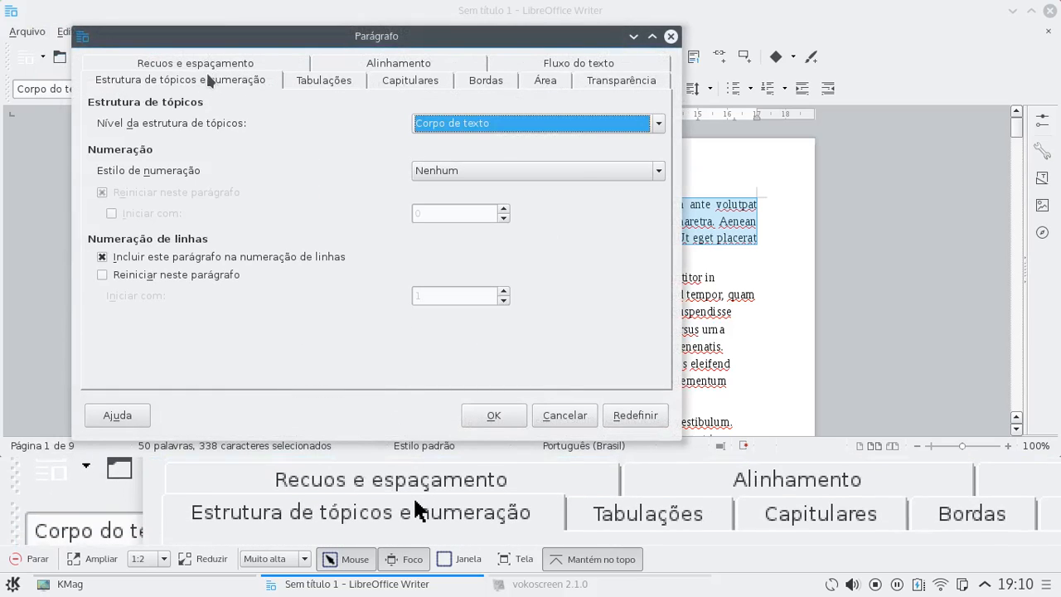
# Set the paragraph's indents before and after the text to 1,00 cm each
pyautogui.click(205, 69)
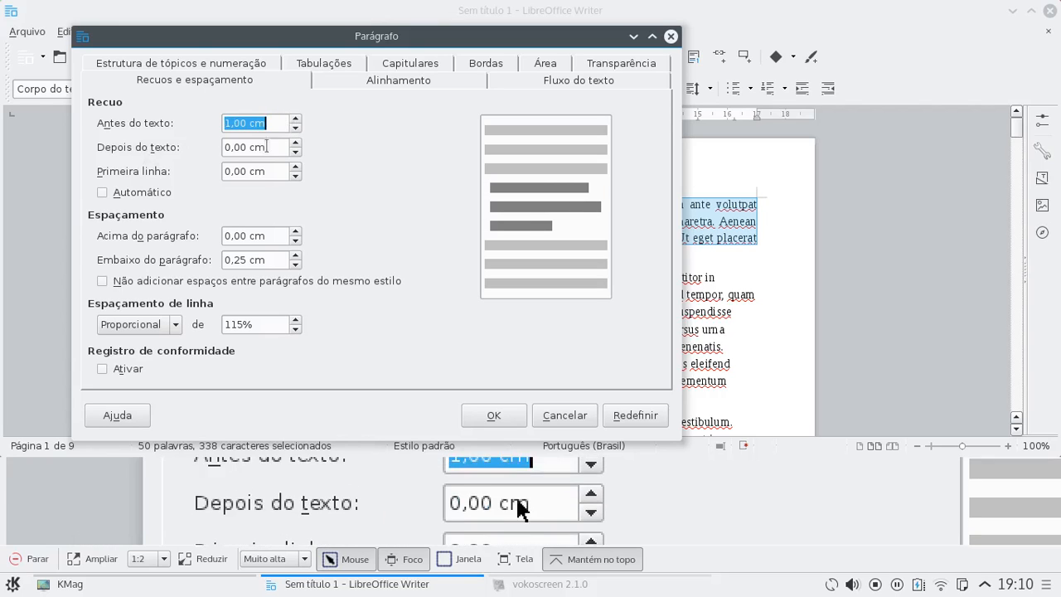
pyautogui.click(296, 143)
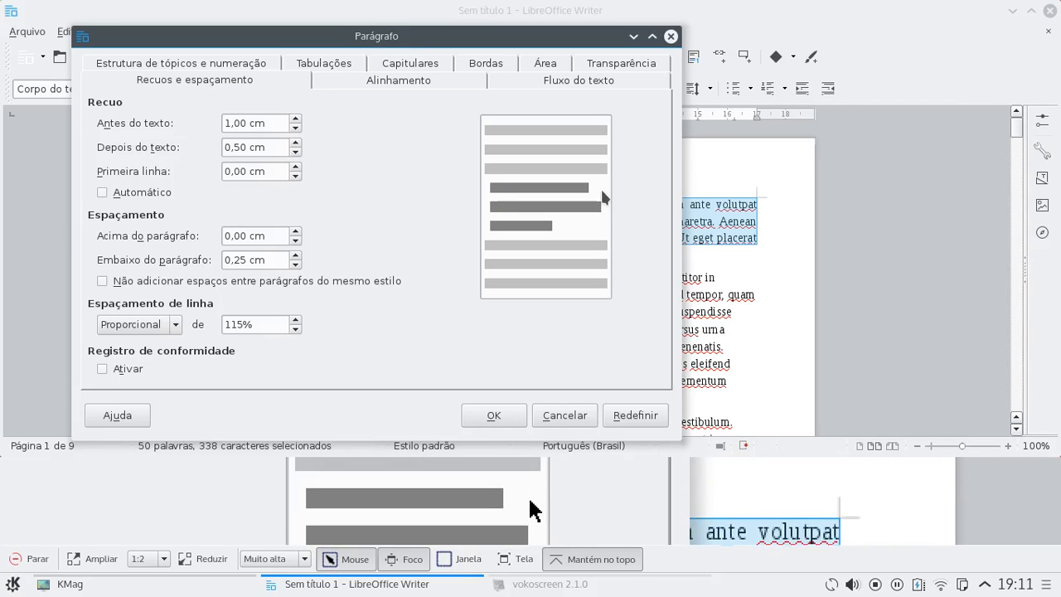
pyautogui.click(295, 152)
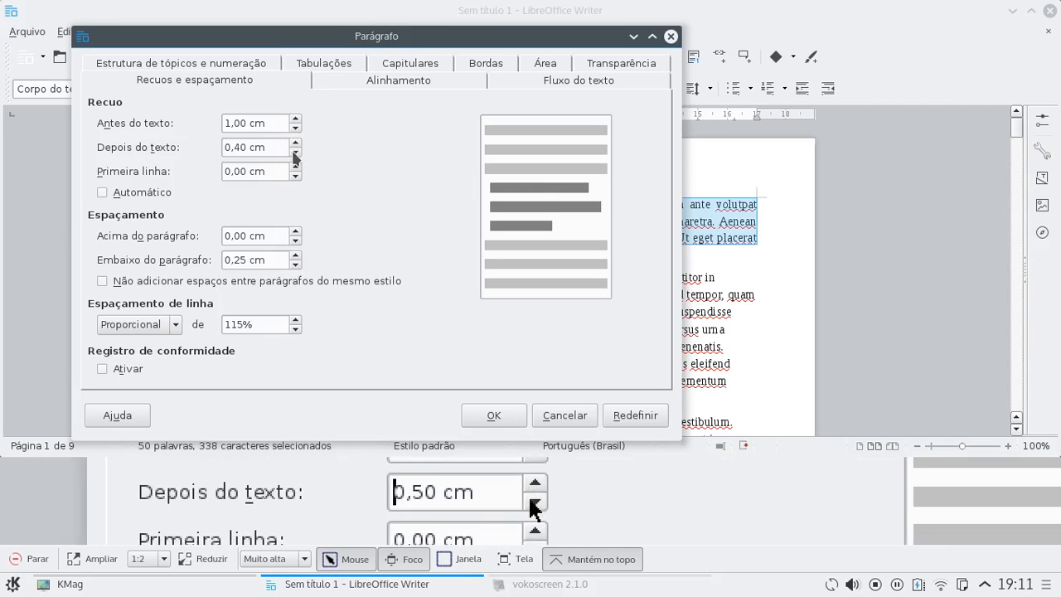
pyautogui.click(295, 152)
pyautogui.click(295, 152)
pyautogui.click(295, 152)
pyautogui.click(295, 151)
pyautogui.click(295, 152)
pyautogui.click(296, 143)
pyautogui.click(296, 143)
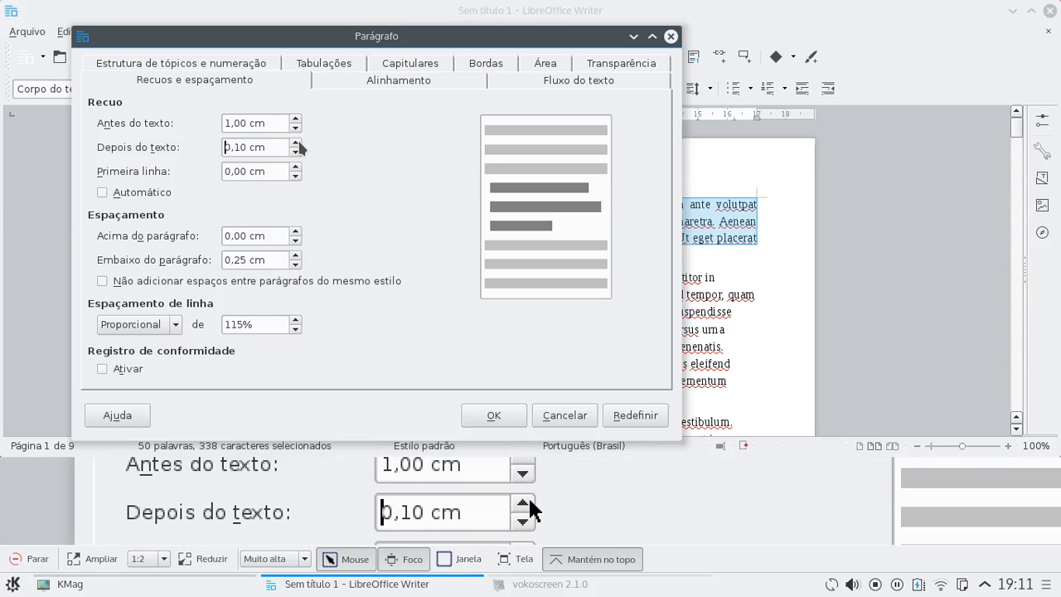
pyautogui.click(296, 143)
pyautogui.click(296, 142)
pyautogui.click(296, 142)
pyautogui.click(295, 143)
pyautogui.click(295, 142)
pyautogui.click(296, 143)
pyautogui.click(296, 144)
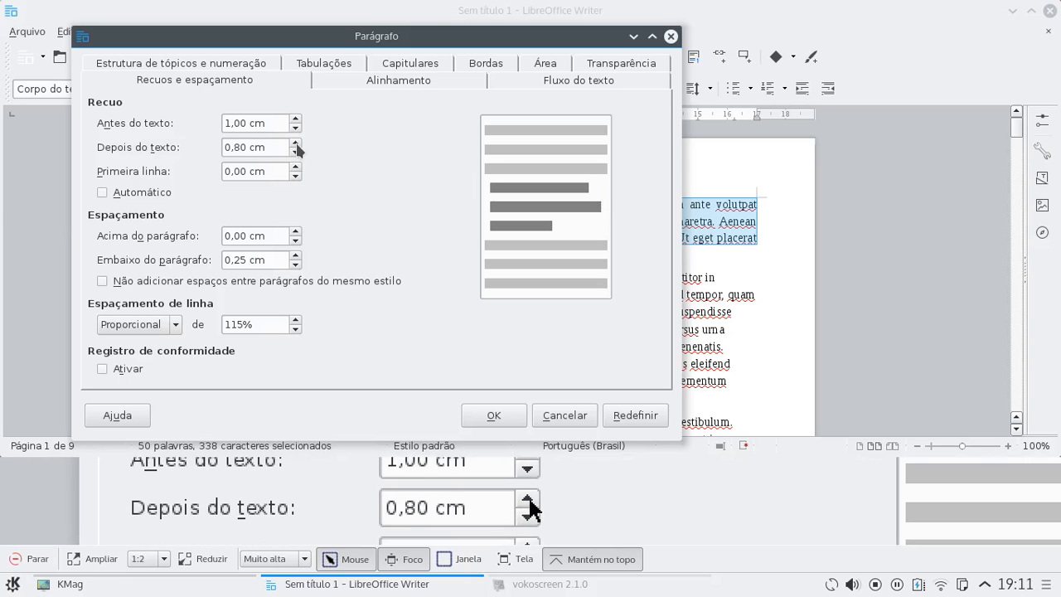
pyautogui.click(296, 144)
pyautogui.click(296, 145)
pyautogui.click(296, 144)
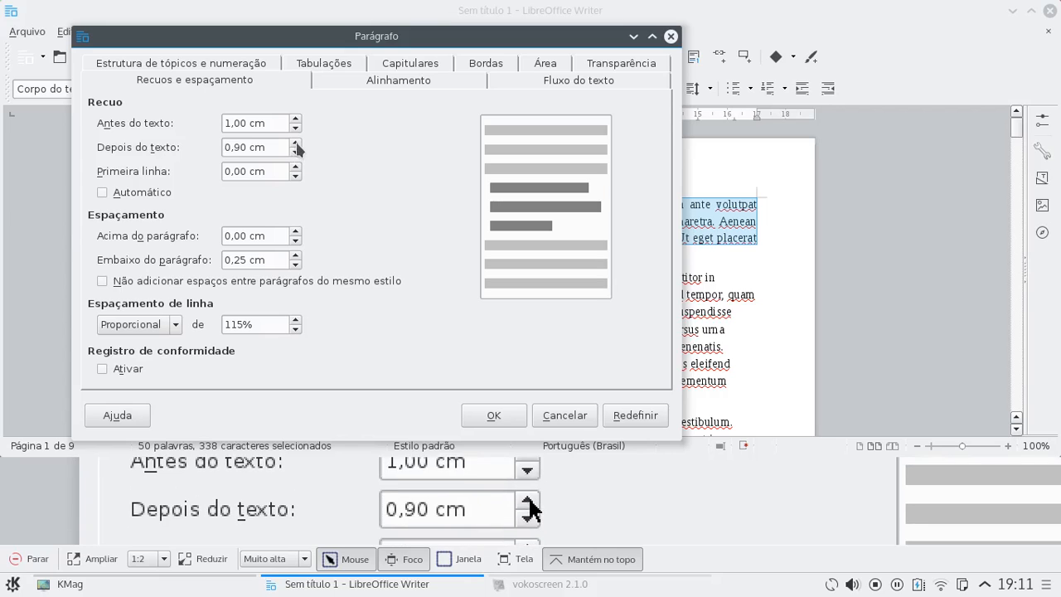
pyautogui.click(296, 144)
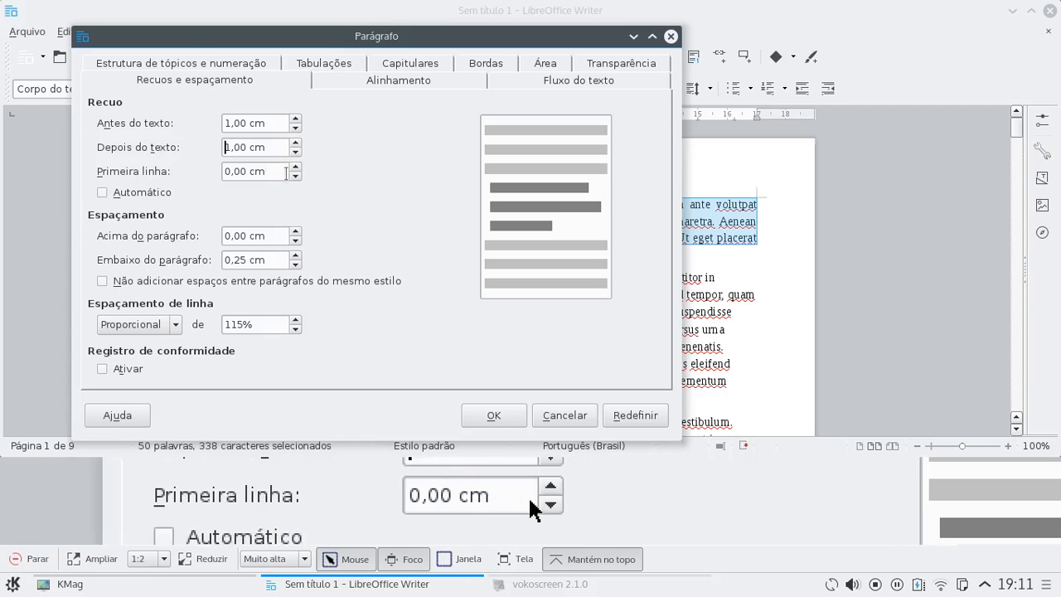
# Set the first-line indent to 1,20 cm and view the line spacing choices, keeping Proporcional
pyautogui.click(296, 168)
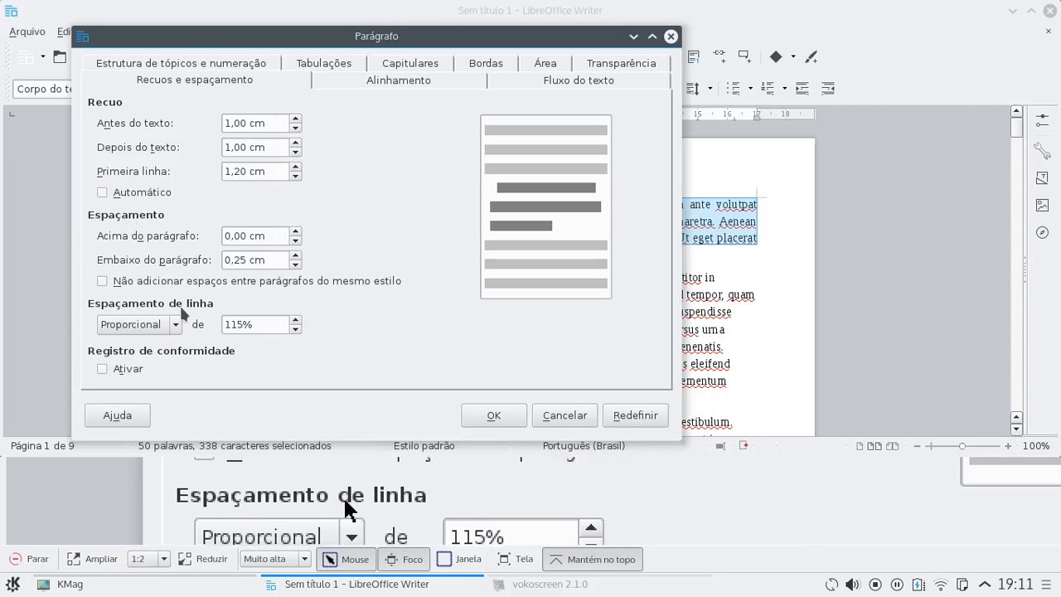
pyautogui.click(166, 329)
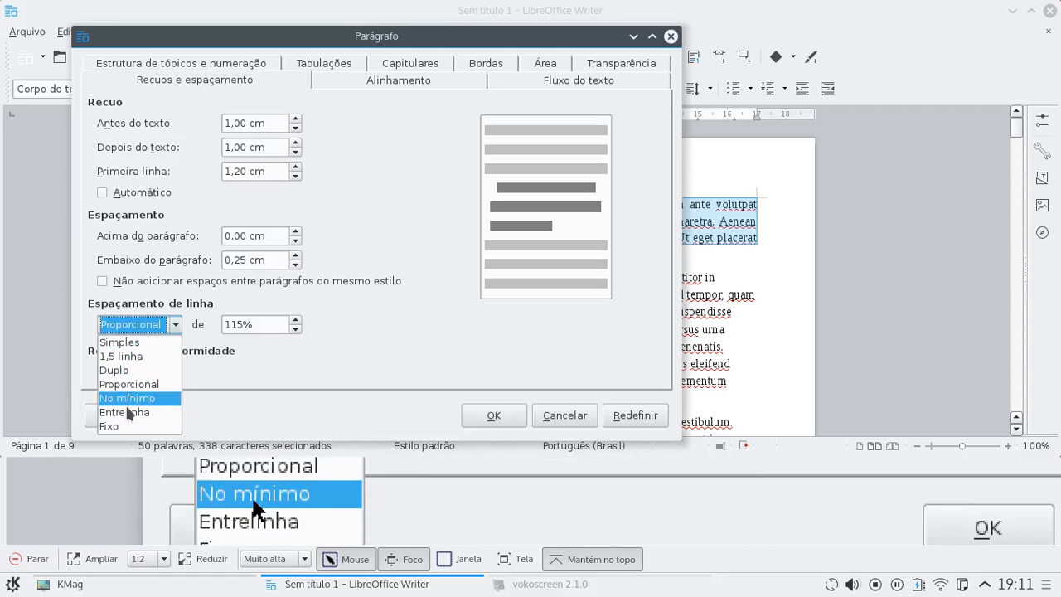
pyautogui.click(232, 362)
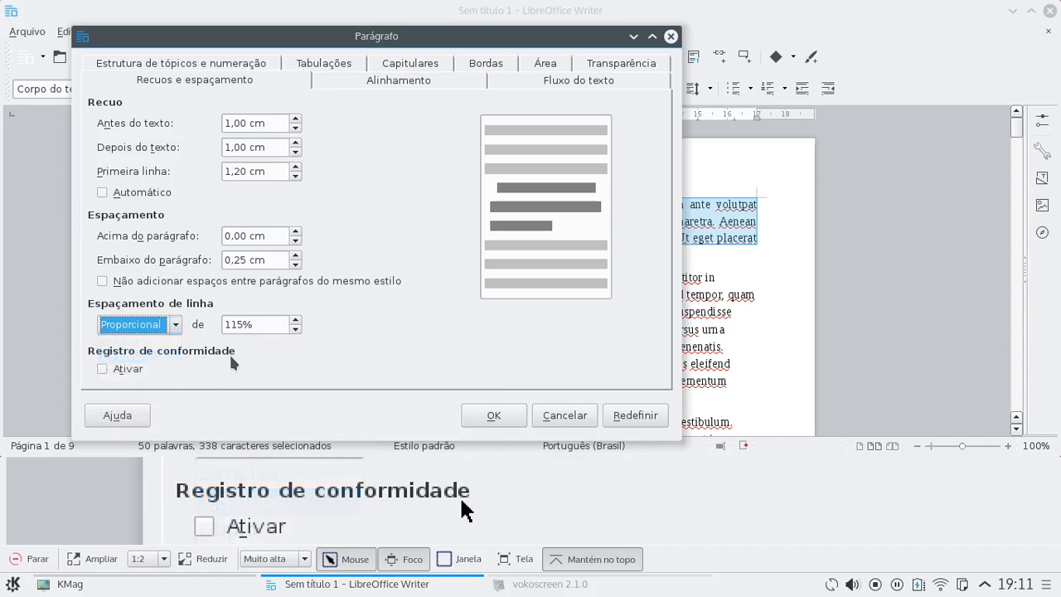
# Try the left and centred paragraph alignments and return to Justificado
pyautogui.click(345, 82)
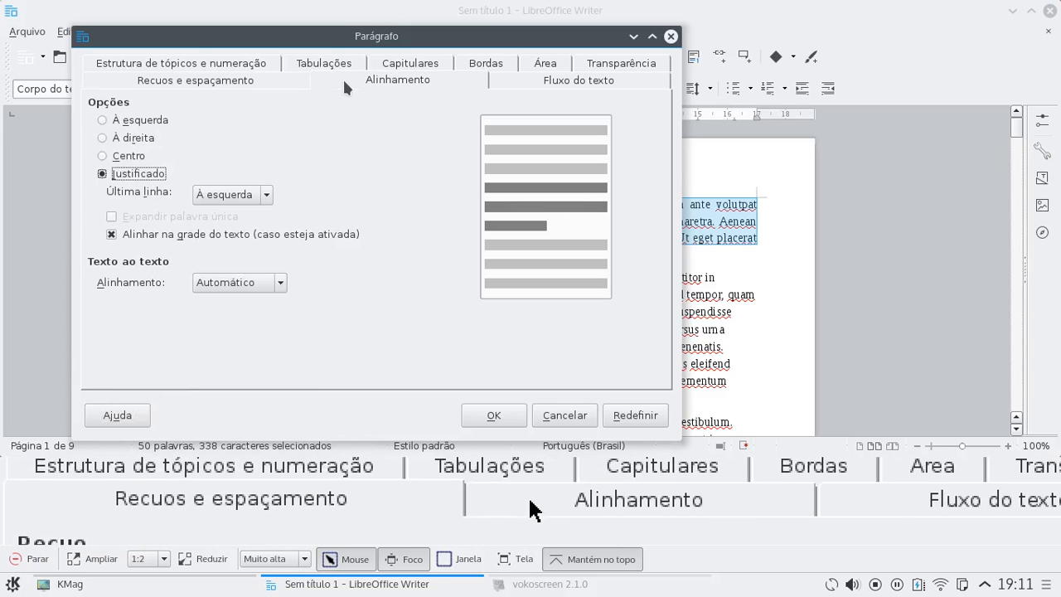
pyautogui.click(109, 135)
pyautogui.press('Up')
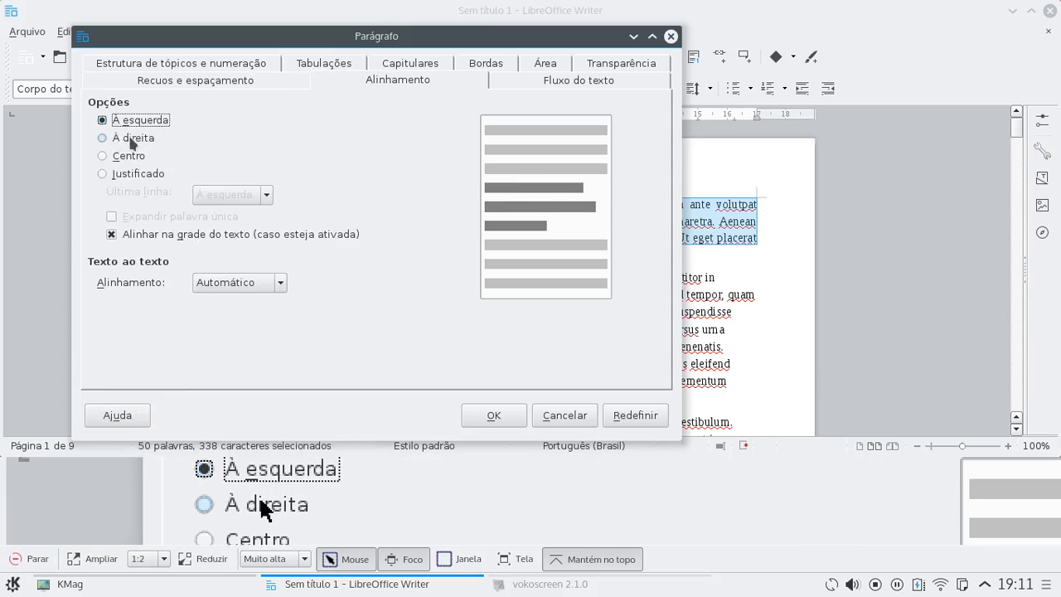
pyautogui.click(124, 174)
pyautogui.click(120, 156)
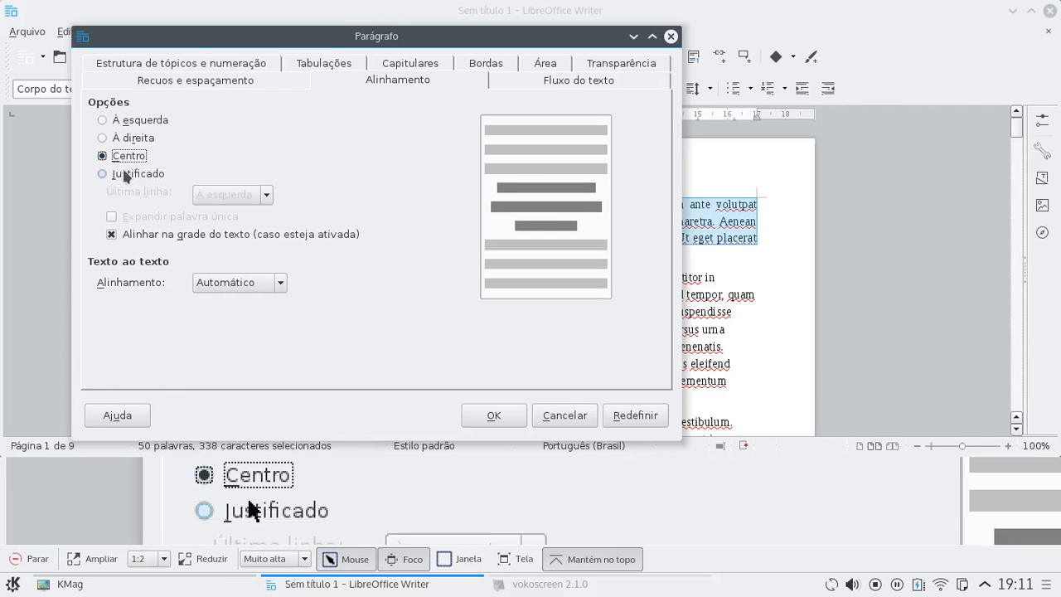
pyautogui.click(125, 174)
pyautogui.click(131, 159)
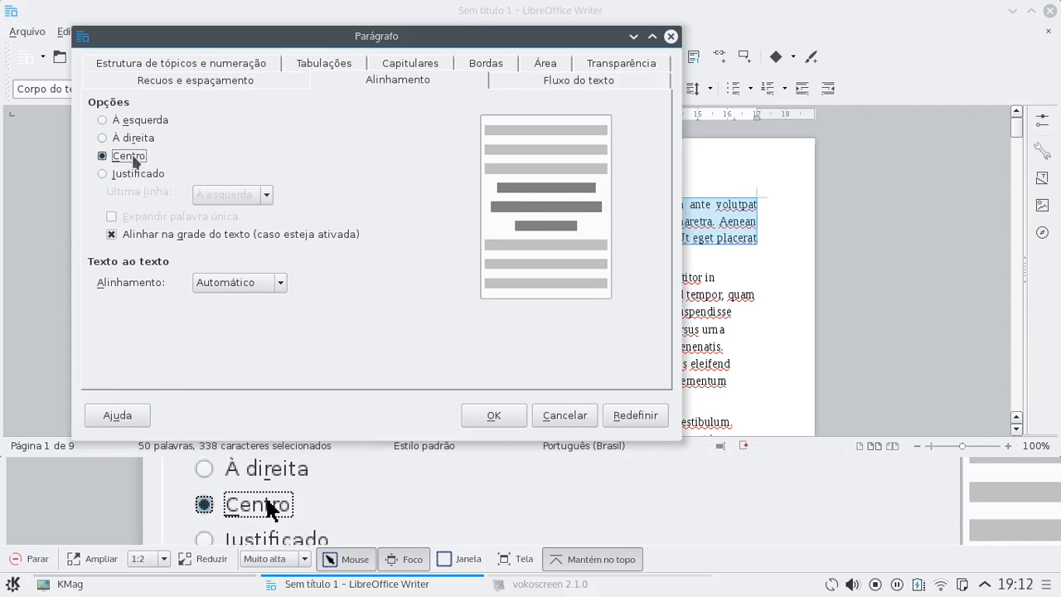
pyautogui.click(124, 174)
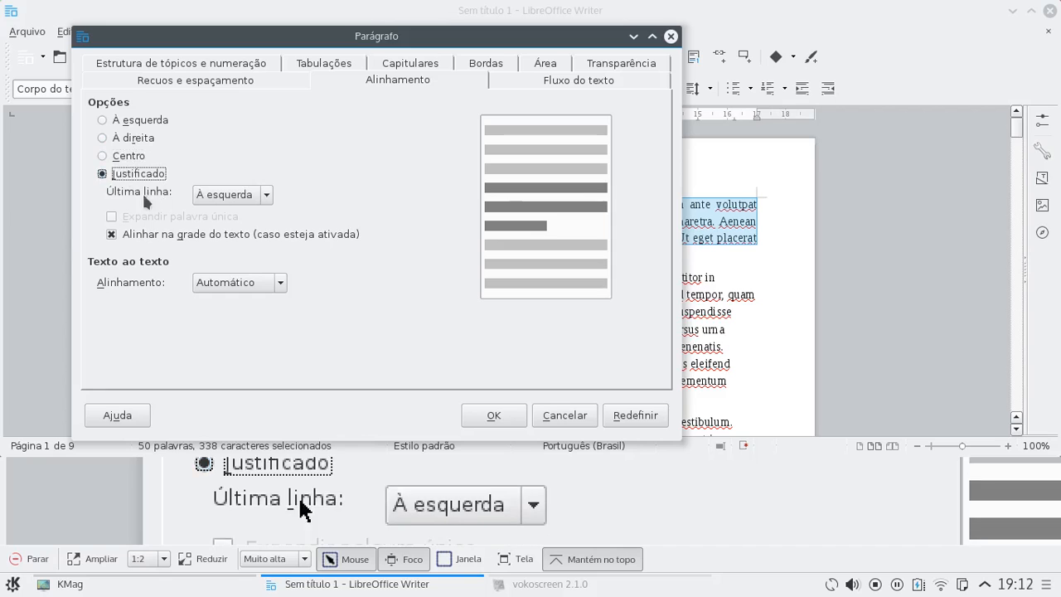
# Try Justificado for the last line, restore À esquerda, and compare the options with the selected paragraph in the document
pyautogui.click(211, 195)
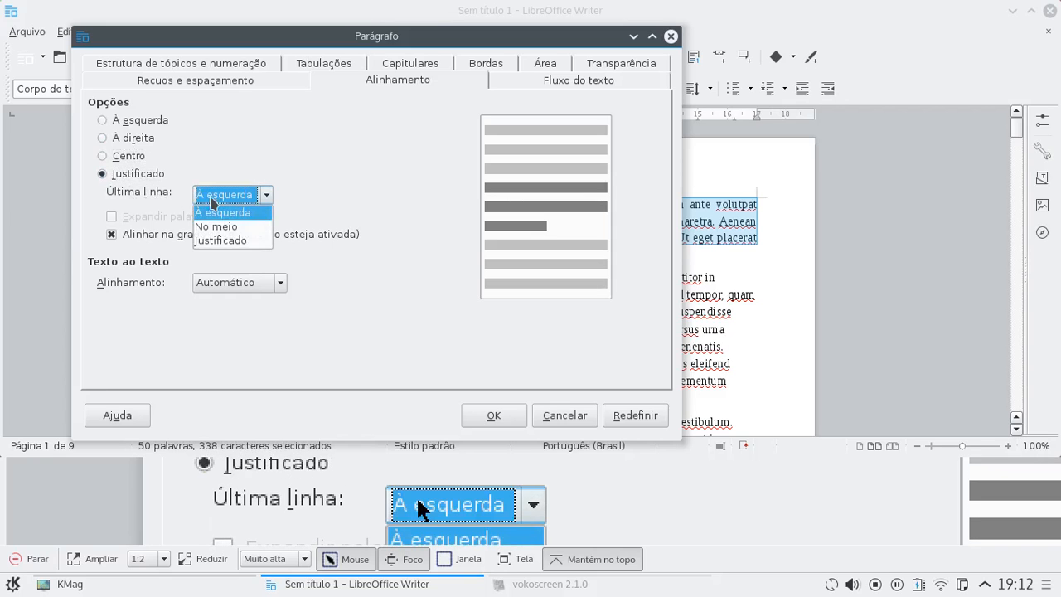
pyautogui.click(211, 241)
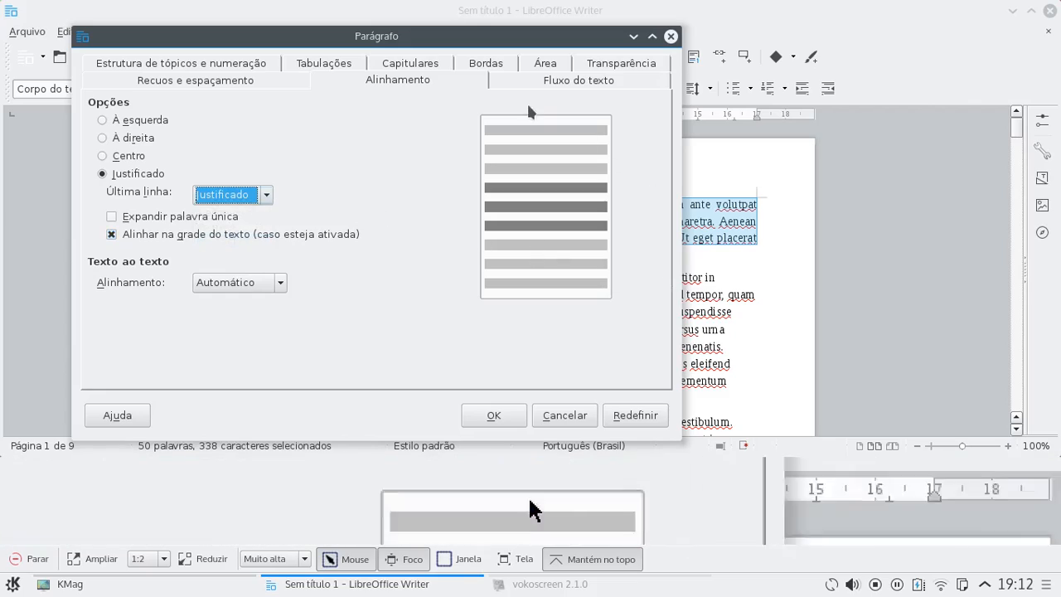
pyautogui.moveTo(473, 35); pyautogui.dragTo(459, 295)
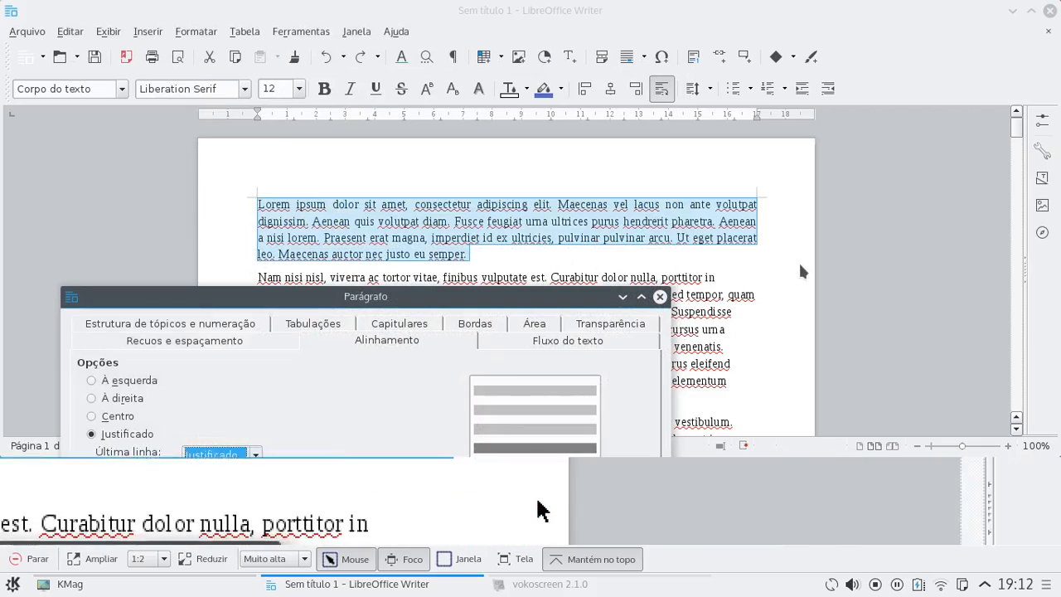
pyautogui.moveTo(491, 296); pyautogui.dragTo(568, 60)
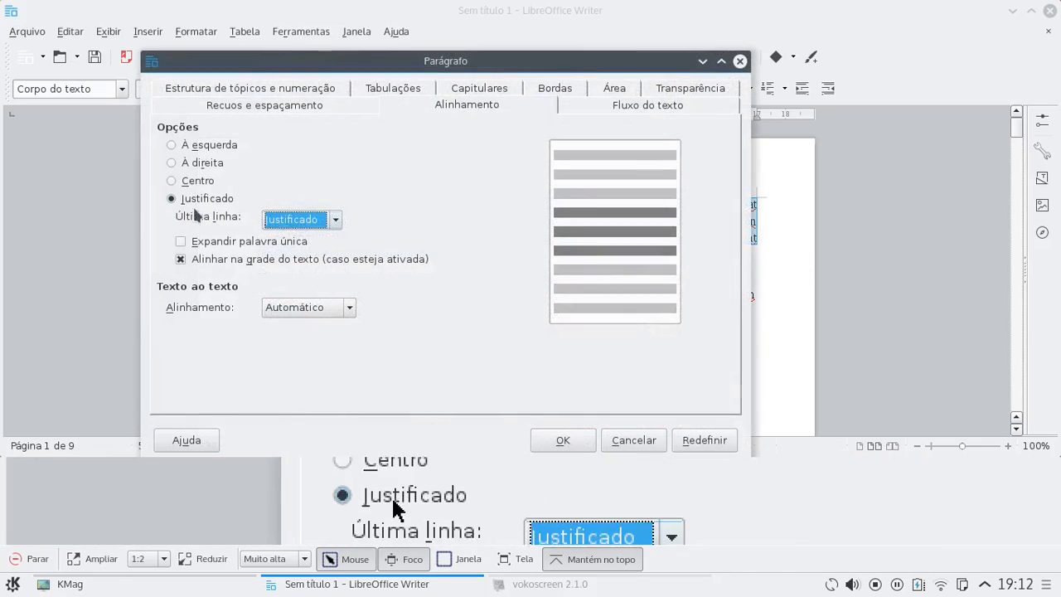
pyautogui.click(273, 221)
pyautogui.click(277, 237)
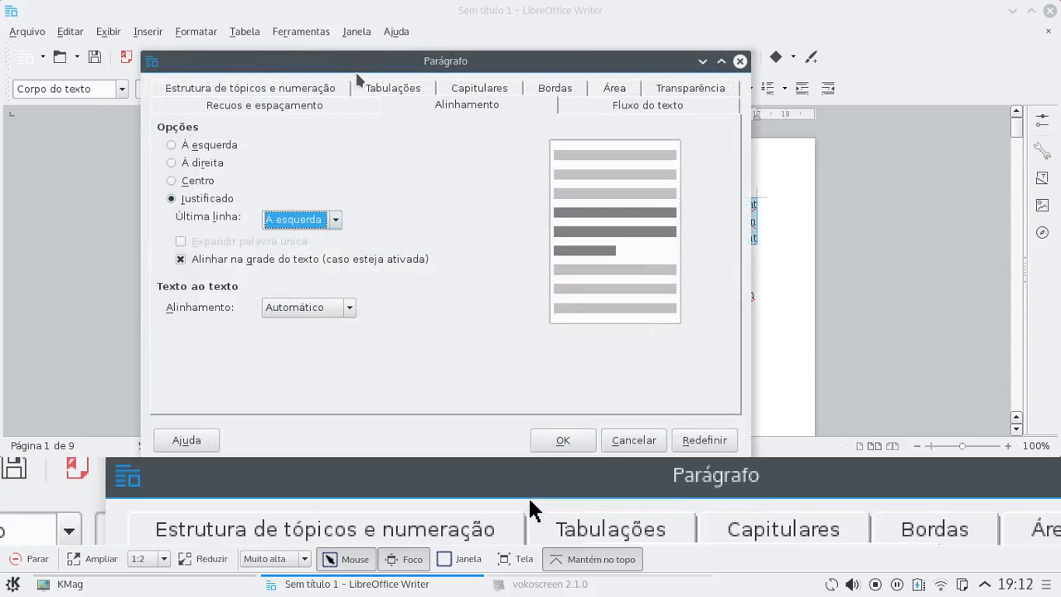
pyautogui.moveTo(356, 78); pyautogui.dragTo(327, 396)
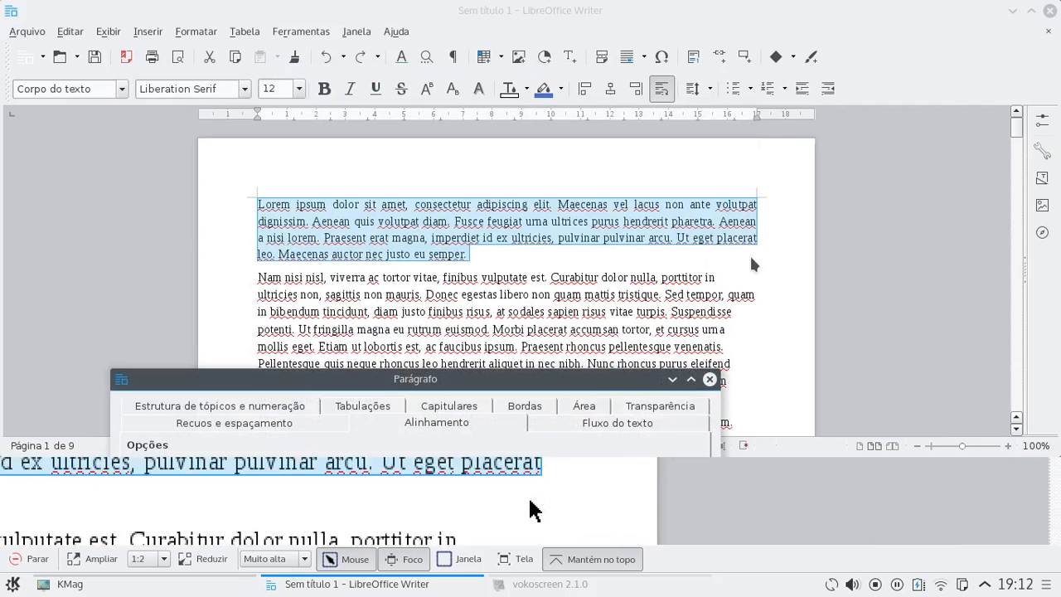
pyautogui.moveTo(575, 378); pyautogui.dragTo(626, 54)
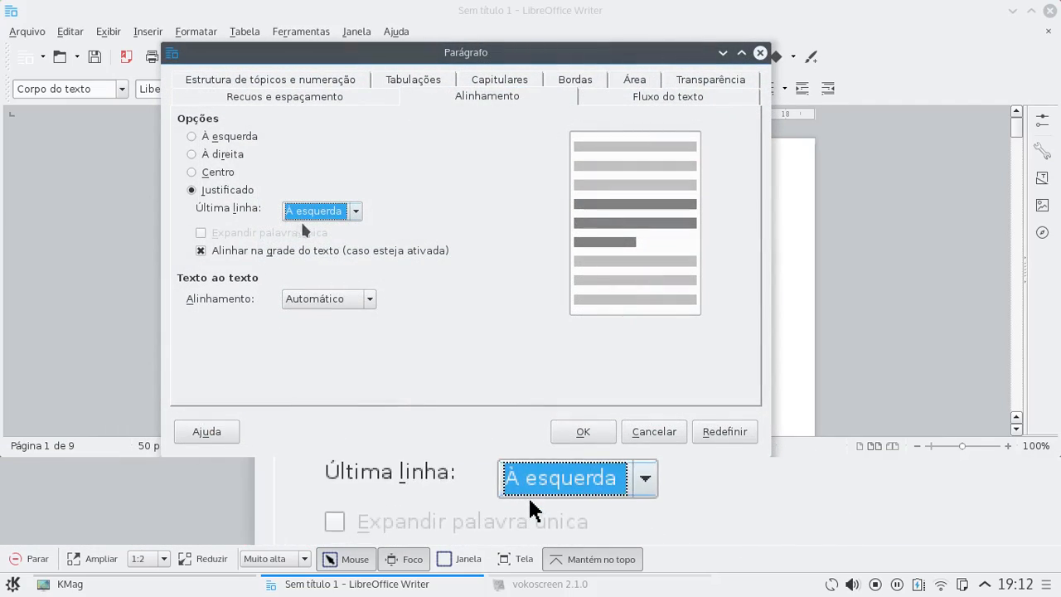
# Enable automatic hyphenation in the paragraph's text flow settings
pyautogui.click(628, 95)
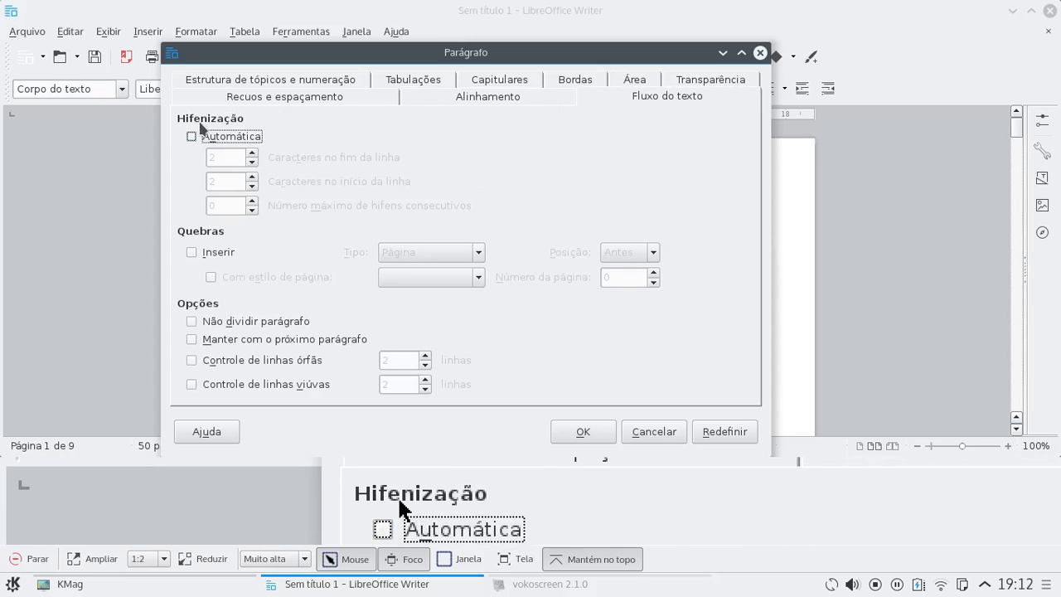
pyautogui.click(199, 136)
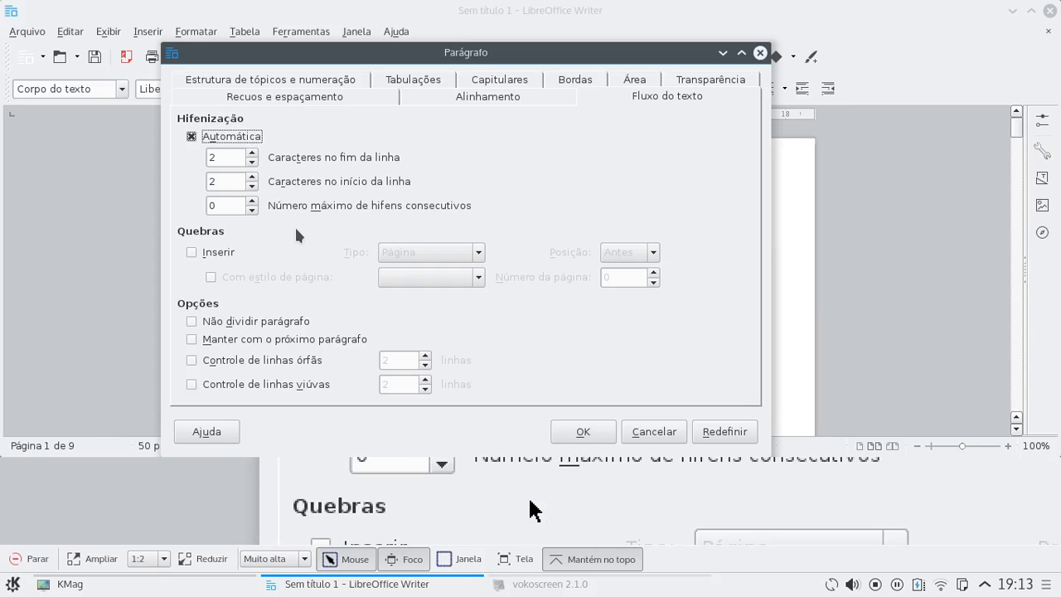
# Try a page break before the paragraph with the Estilo padrão page style, and turn the break off again
pyautogui.click(193, 252)
pyautogui.click(393, 253)
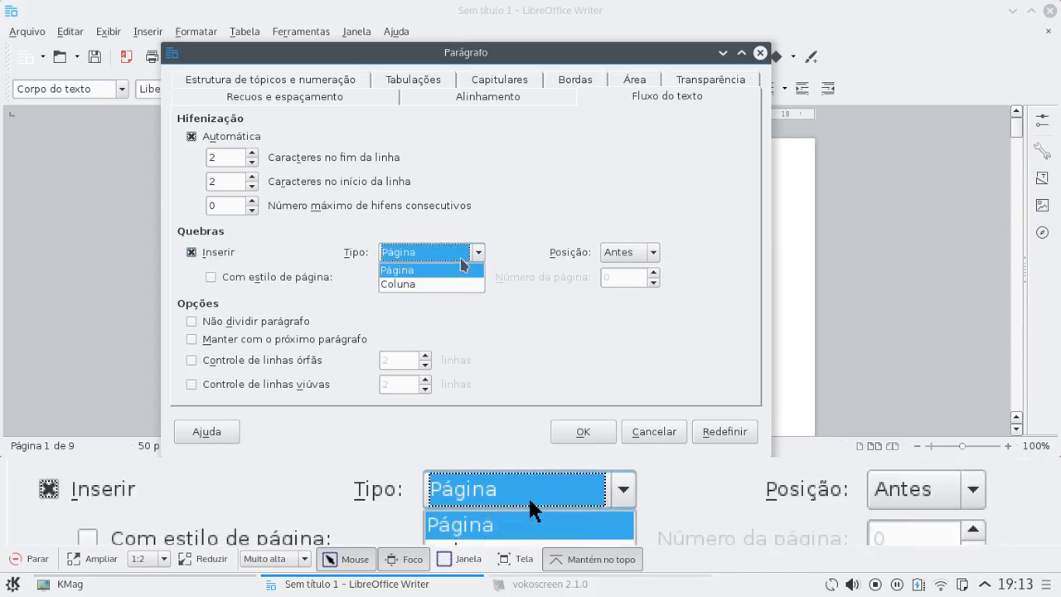
pyautogui.click(626, 258)
pyautogui.click(627, 258)
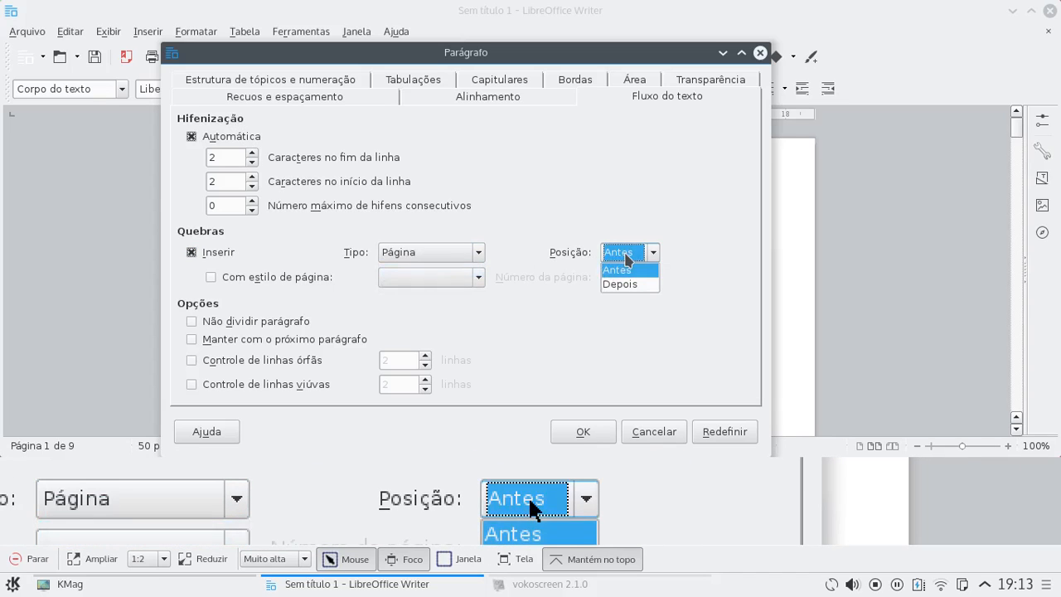
pyautogui.click(626, 259)
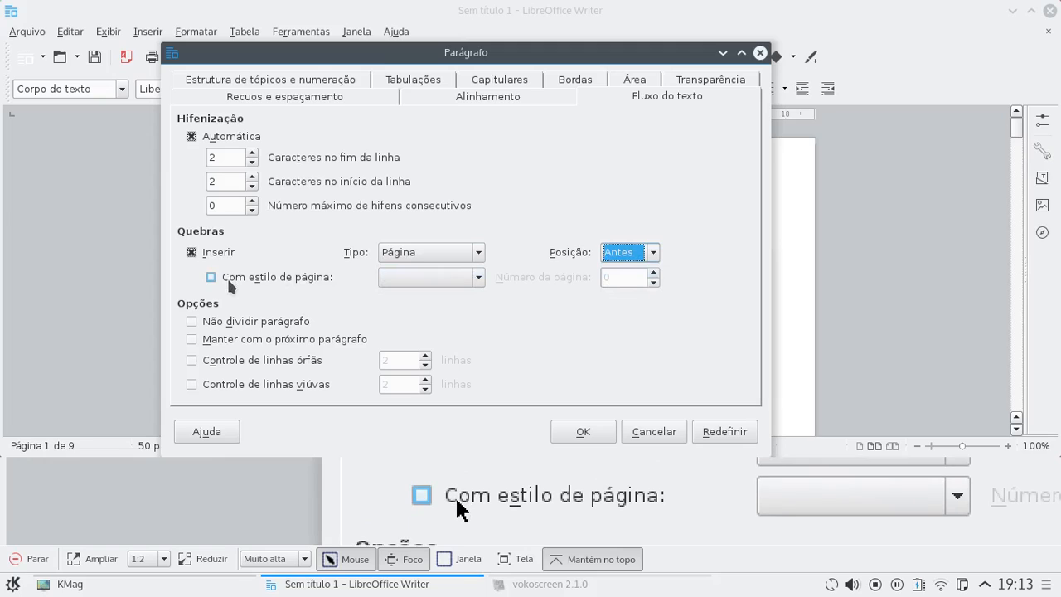
pyautogui.click(230, 277)
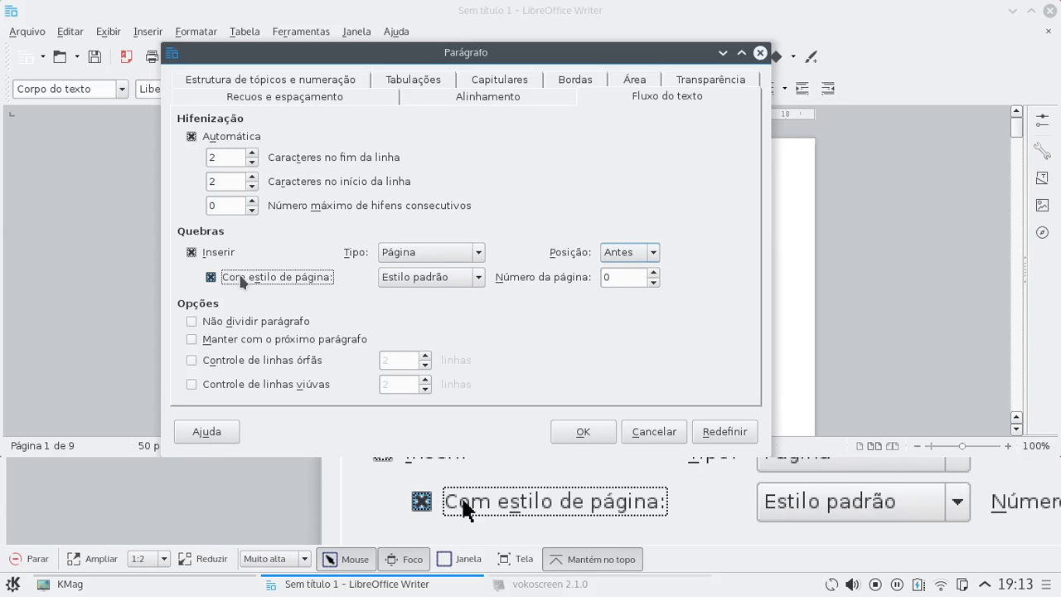
pyautogui.click(419, 278)
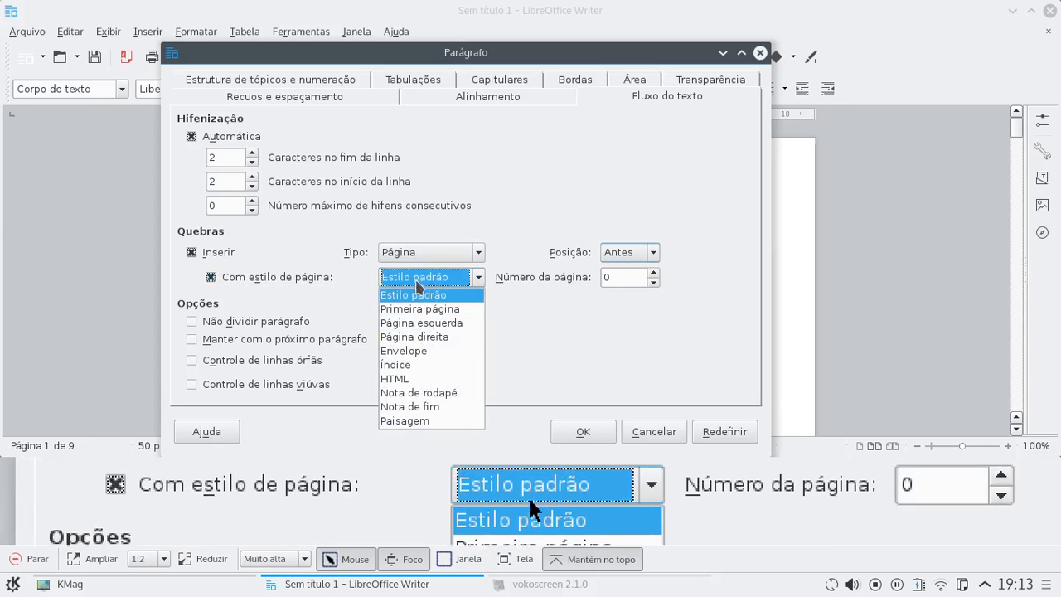
pyautogui.click(416, 283)
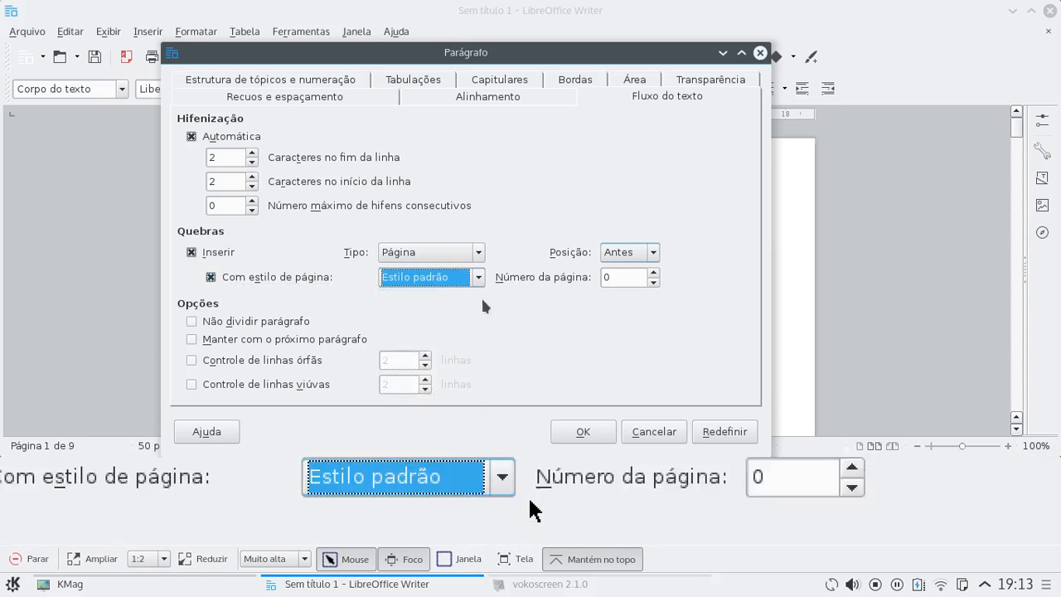
pyautogui.click(242, 275)
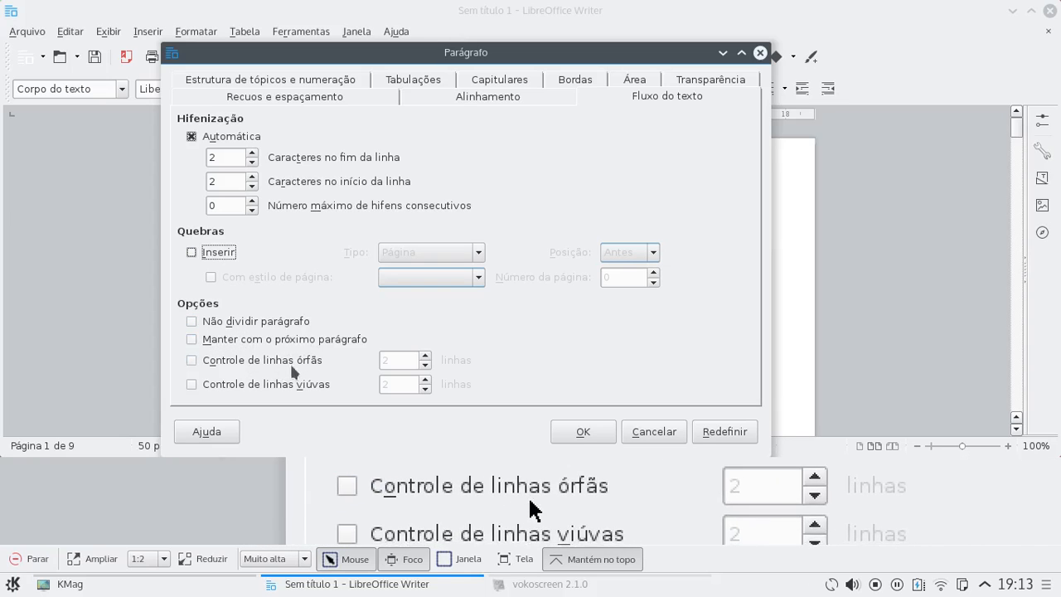
# Examine the paragraph's available outline levels, numbering styles and tab stop settings
pyautogui.moveTo(377, 54); pyautogui.dragTo(416, 67)
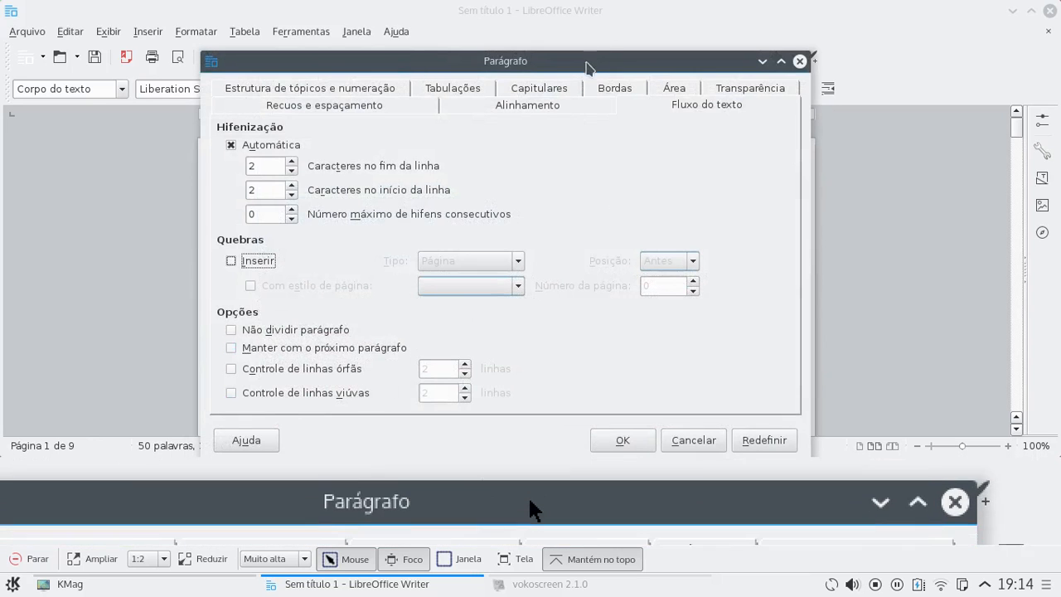
pyautogui.moveTo(588, 62); pyautogui.dragTo(560, 96)
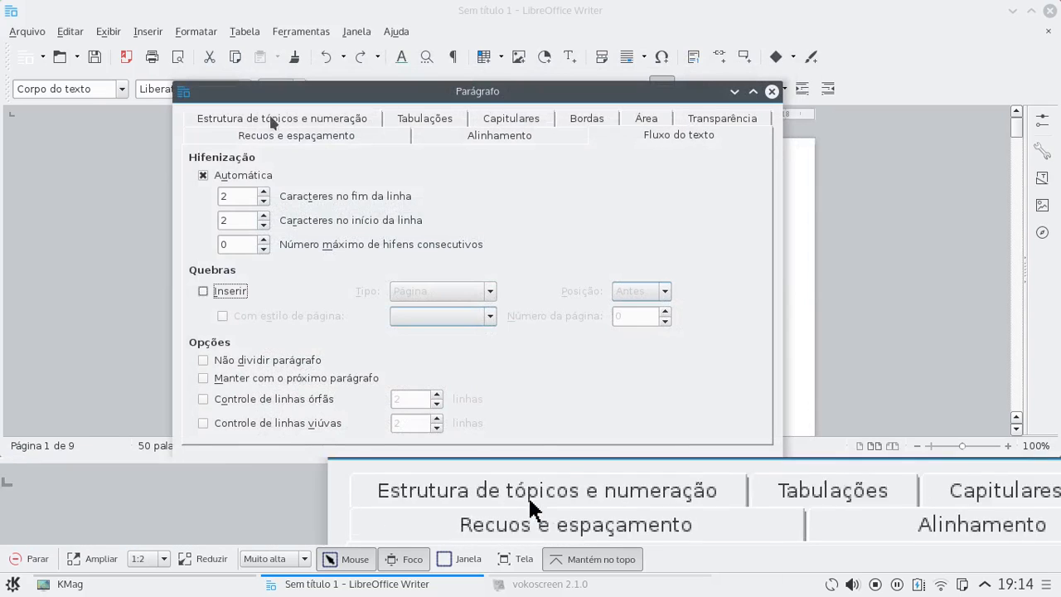
pyautogui.click(270, 119)
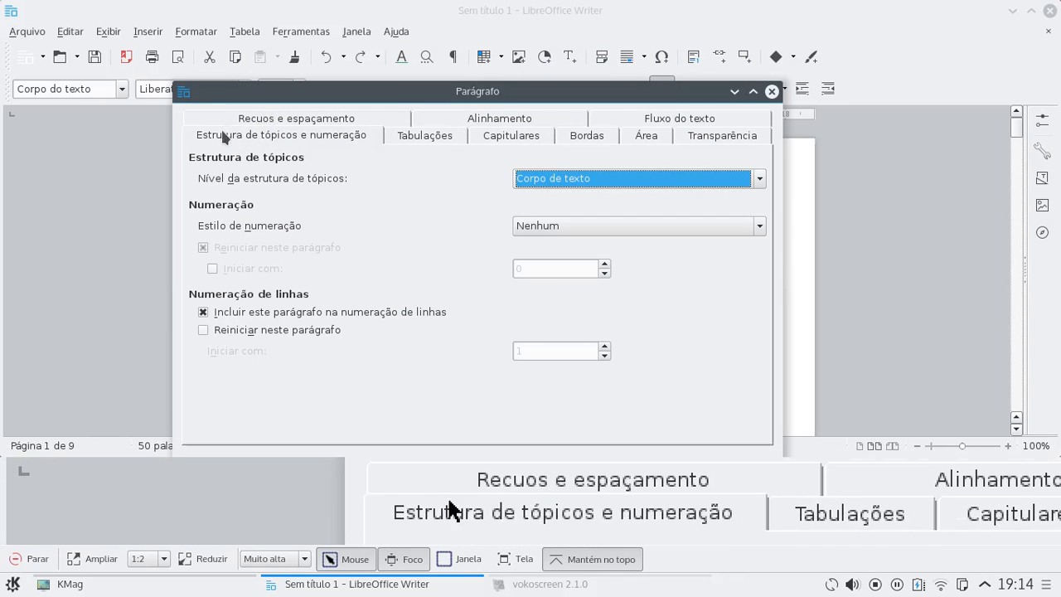
pyautogui.click(566, 179)
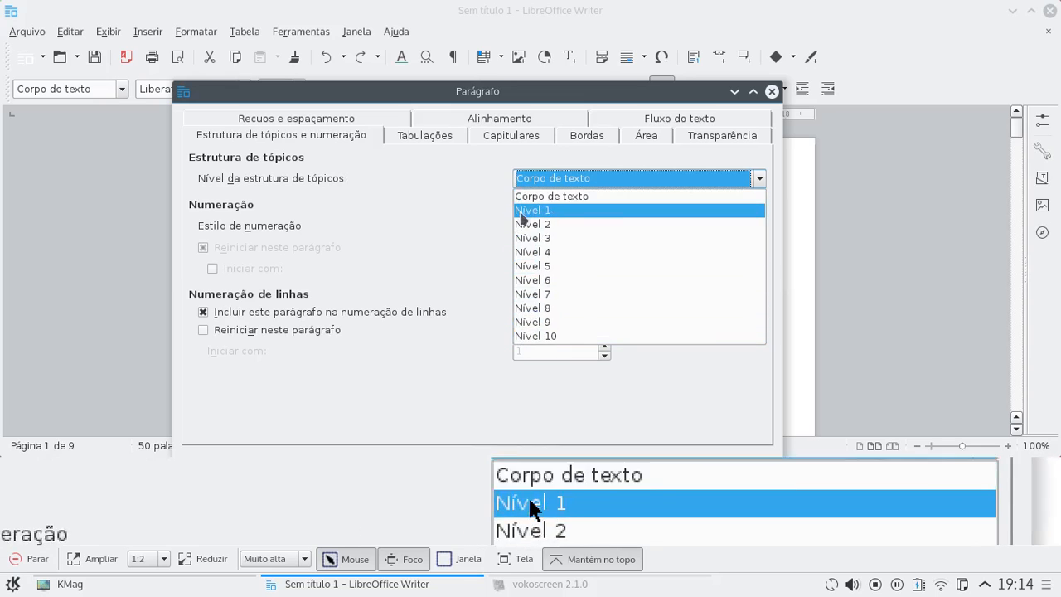
pyautogui.click(435, 209)
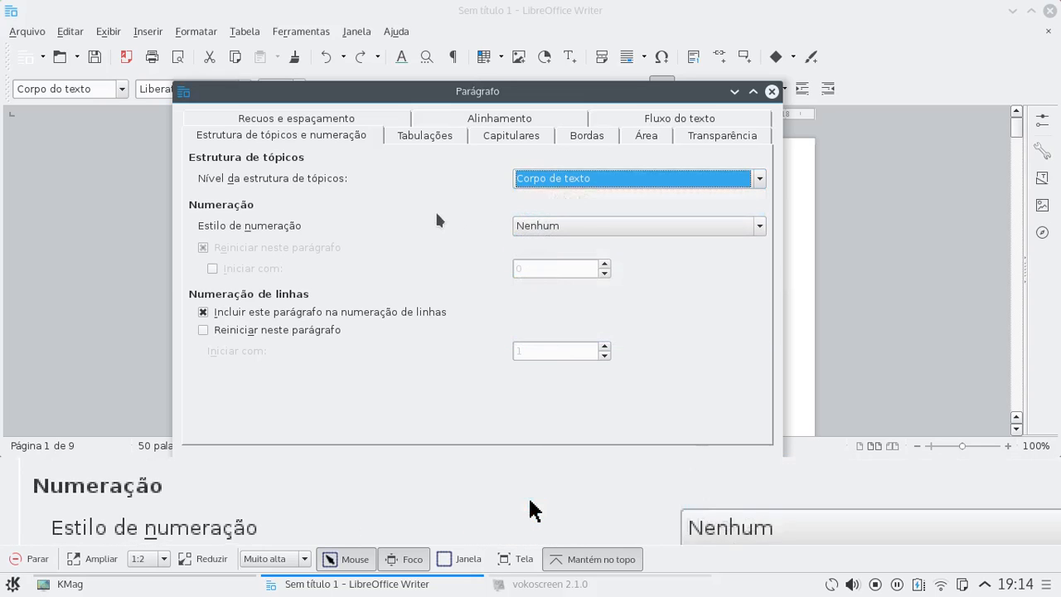
pyautogui.click(551, 228)
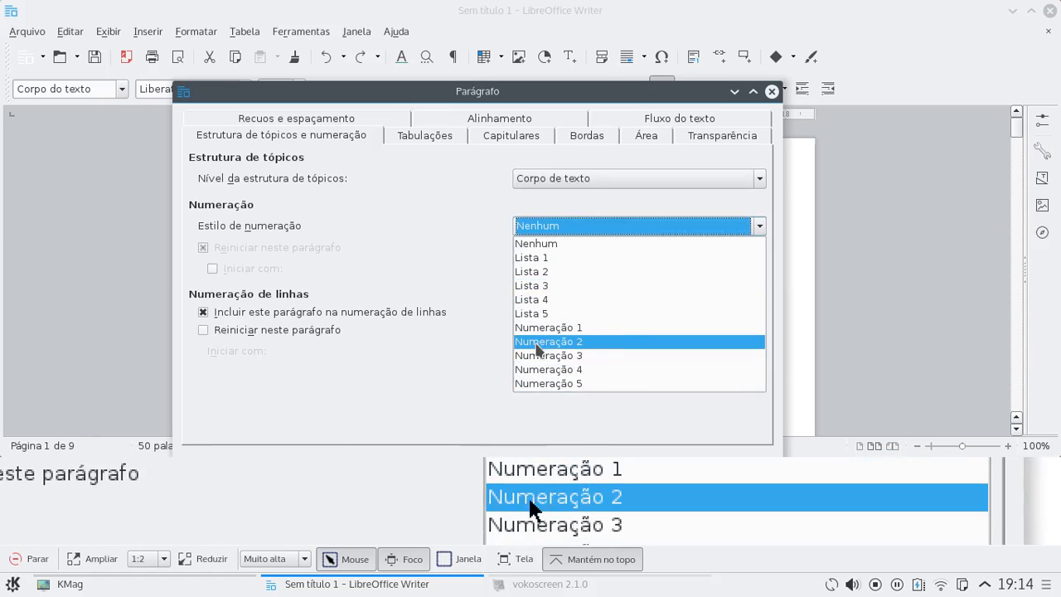
pyautogui.click(387, 254)
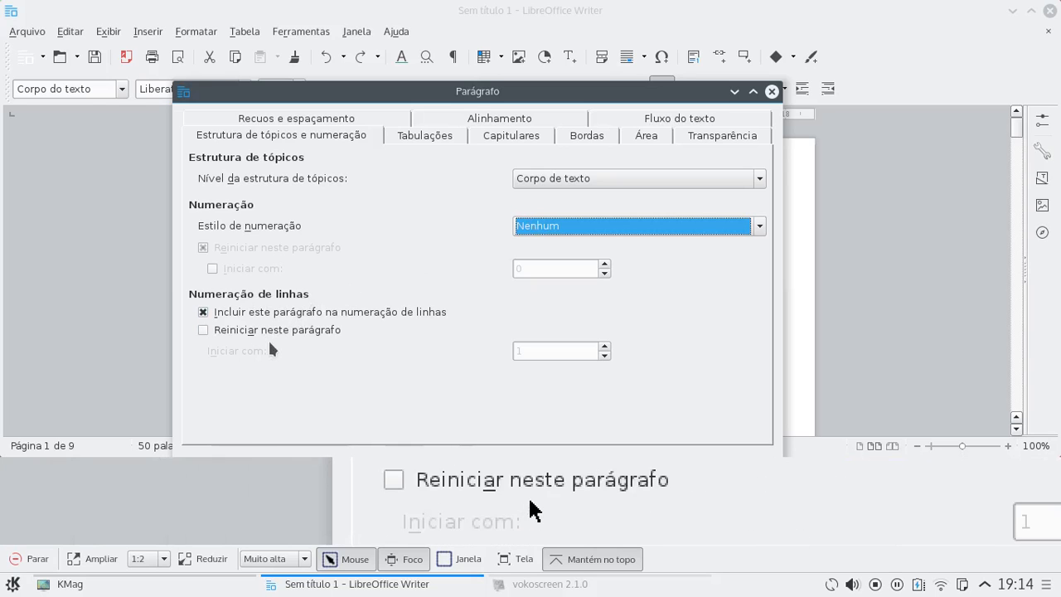
pyautogui.click(412, 140)
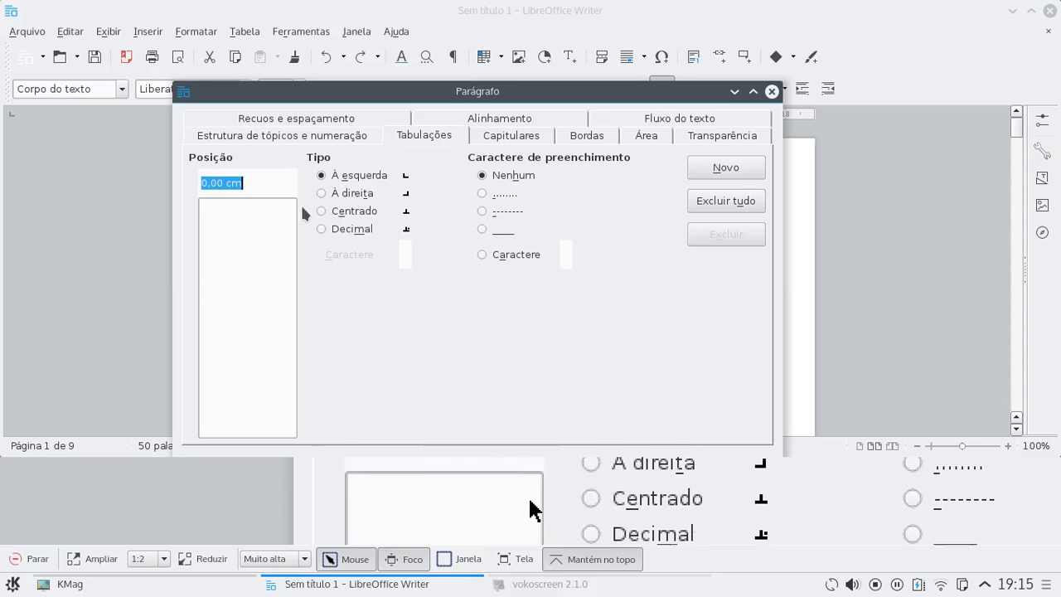
# Enable a one-character drop cap spanning 3 lines with 0,10 cm spacing to the text, keeping its character style at [Nenhum]
pyautogui.click(499, 143)
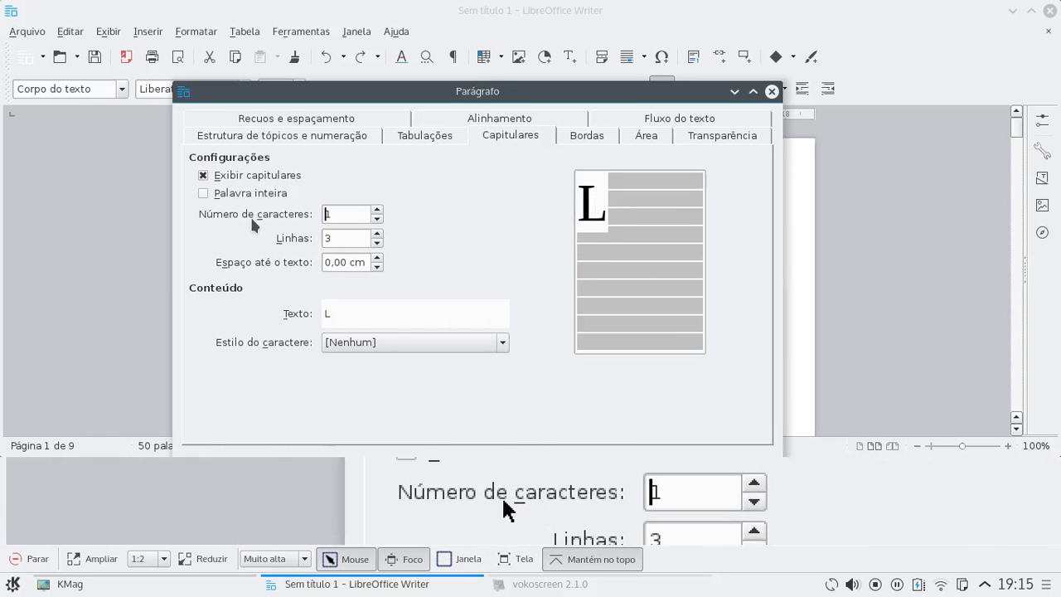
pyautogui.click(377, 211)
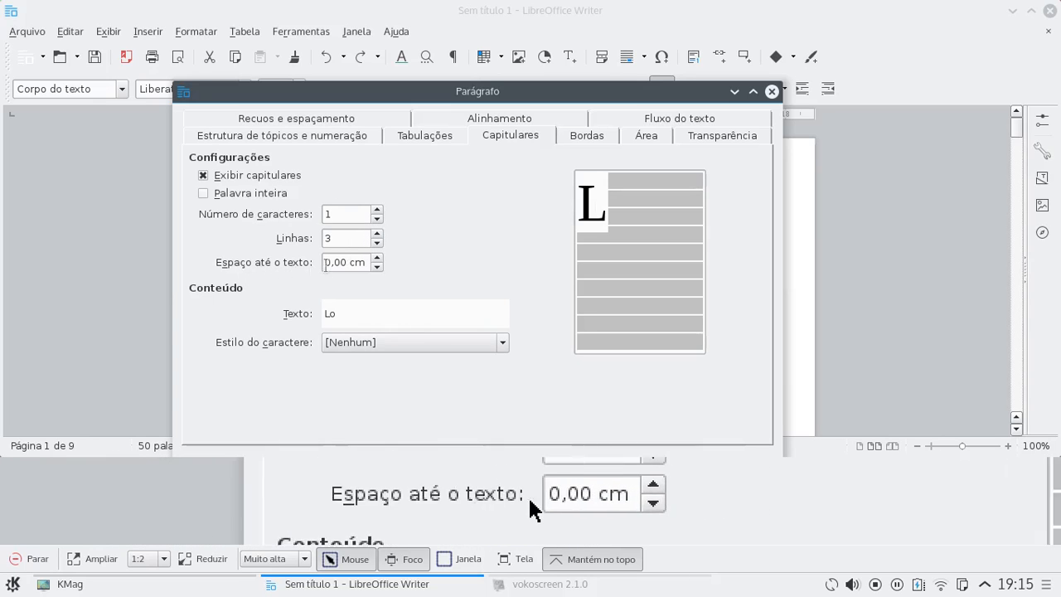
pyautogui.click(378, 269)
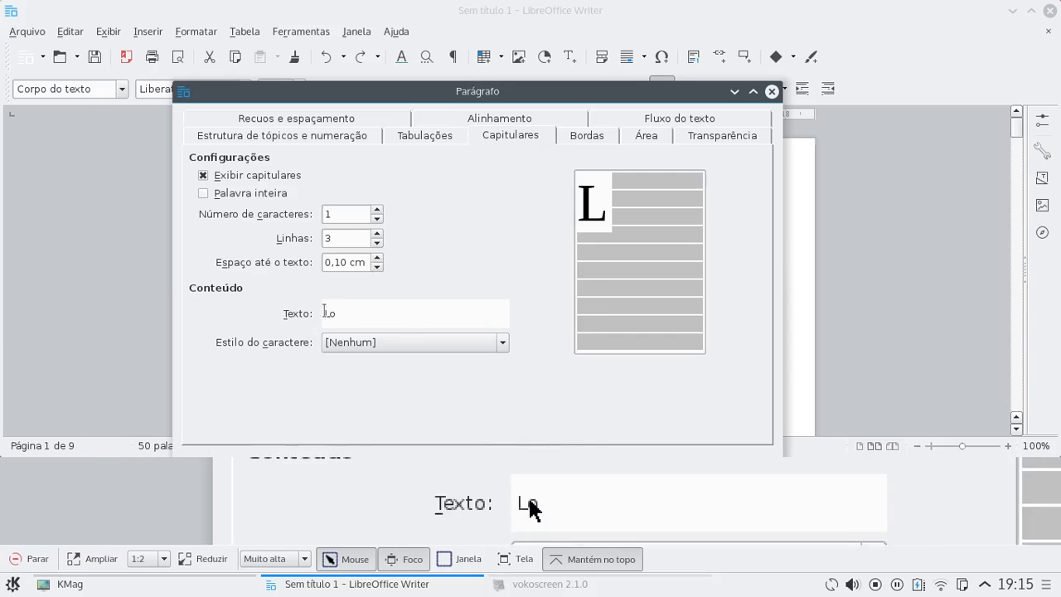
pyautogui.click(330, 343)
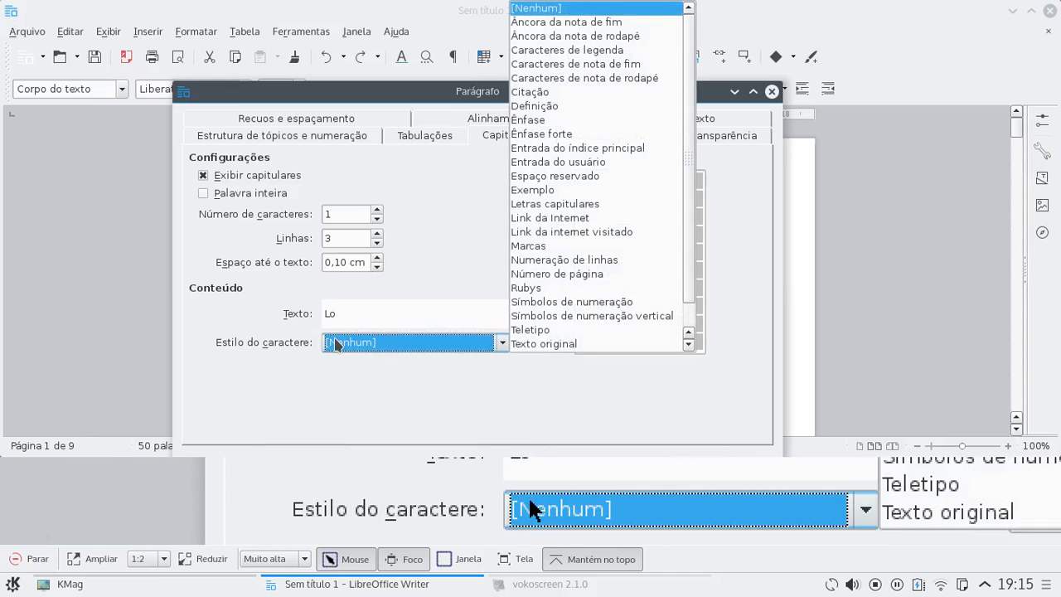
pyautogui.click(336, 344)
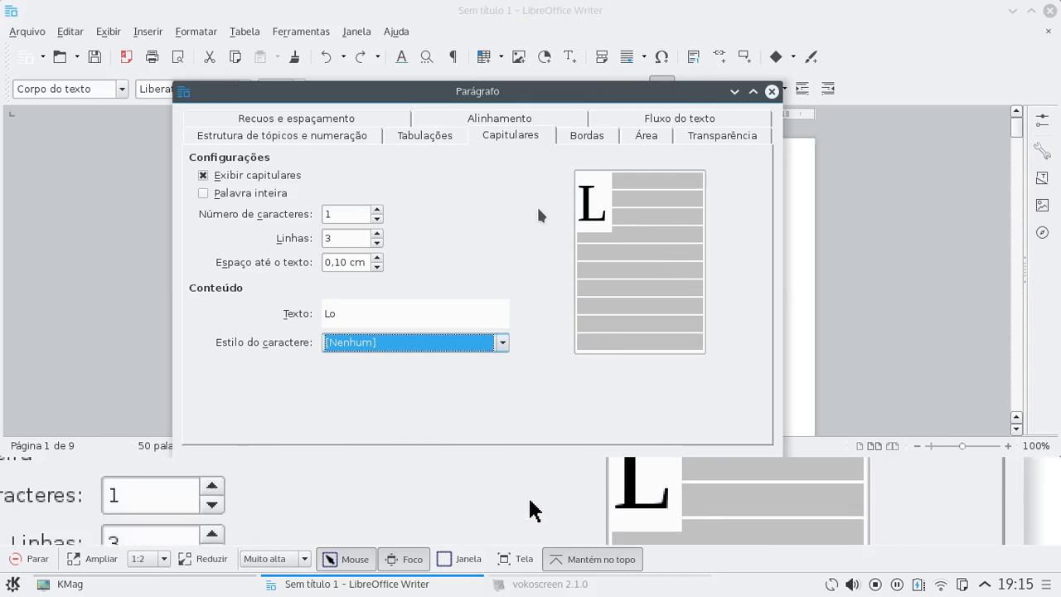
# Look over the border options, then try Cor, Gradiente, Hachura and Bitmap area fills for the paragraph and restore Nenhum
pyautogui.click(573, 138)
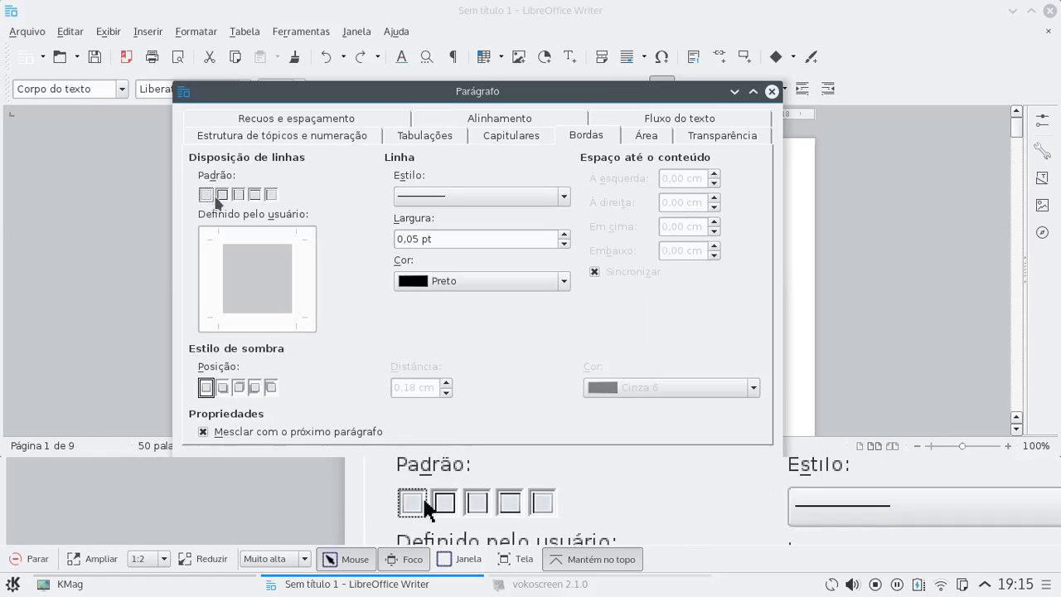
pyautogui.click(646, 135)
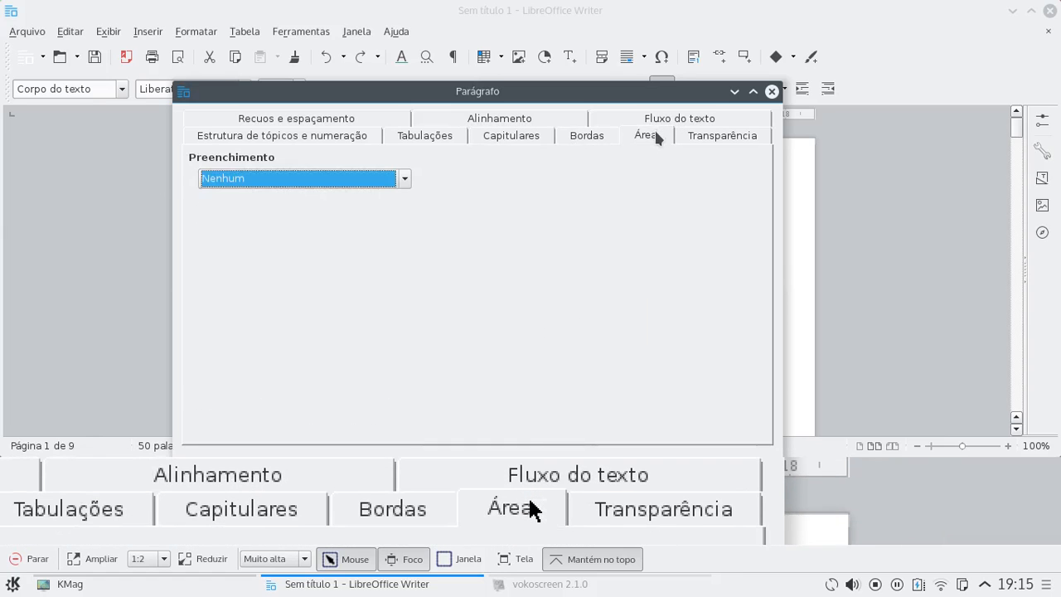
pyautogui.click(359, 180)
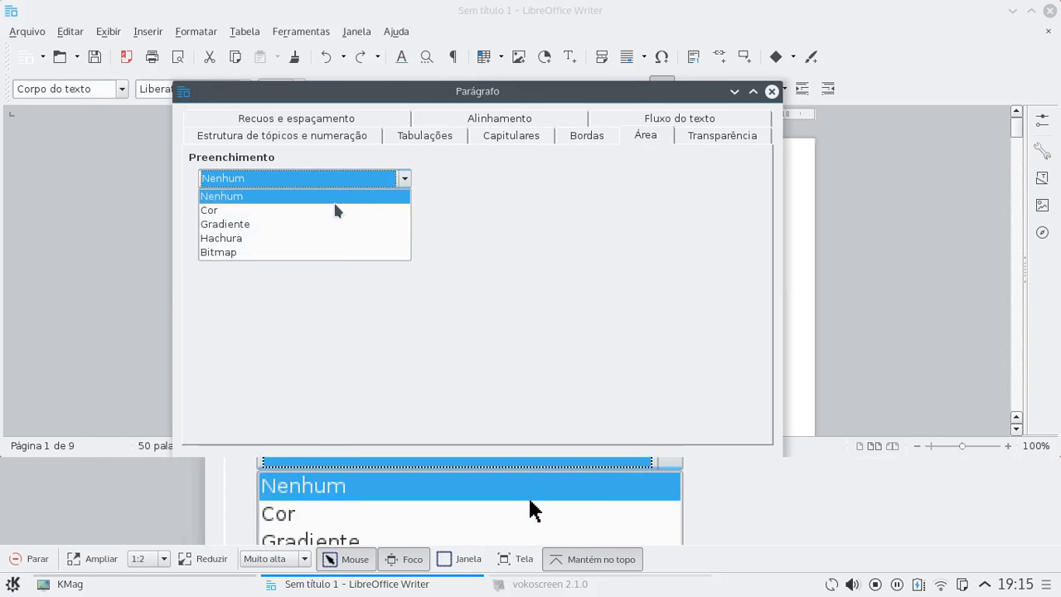
pyautogui.click(335, 210)
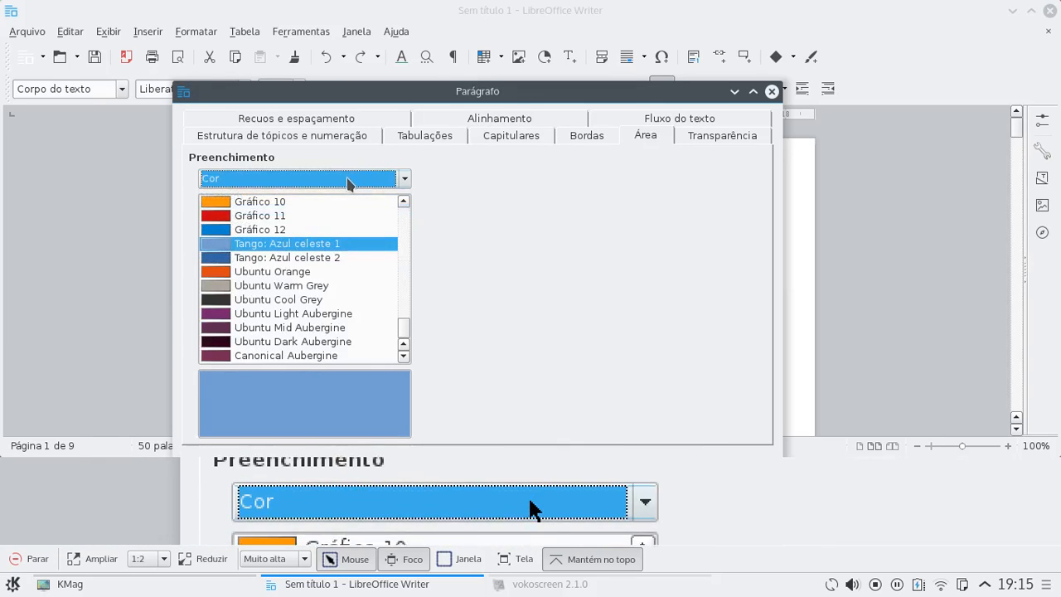
pyautogui.click(350, 178)
pyautogui.click(297, 231)
pyautogui.click(303, 179)
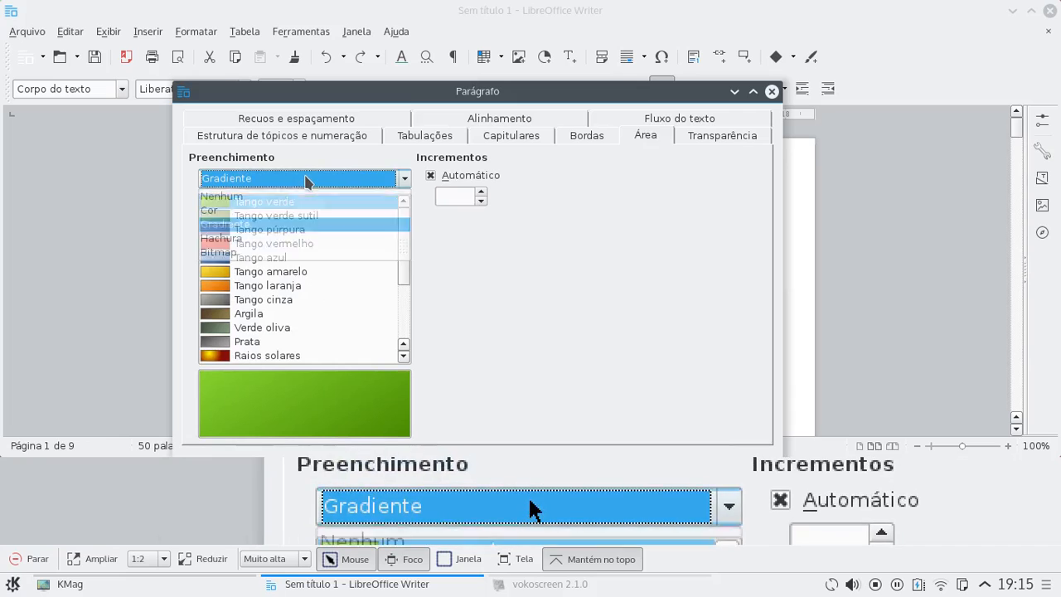
pyautogui.click(263, 239)
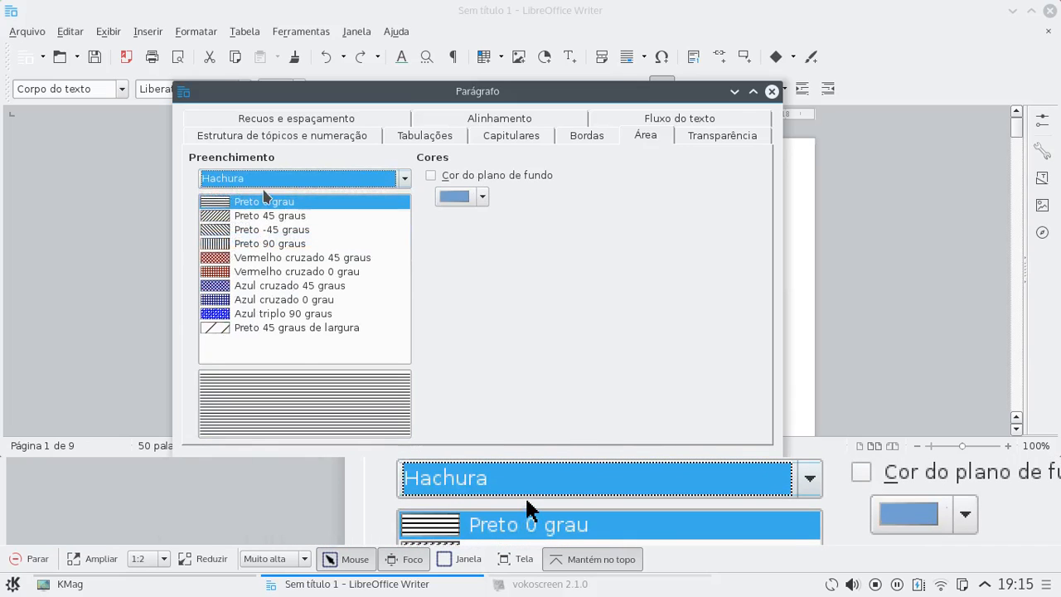
pyautogui.click(266, 182)
pyautogui.click(267, 184)
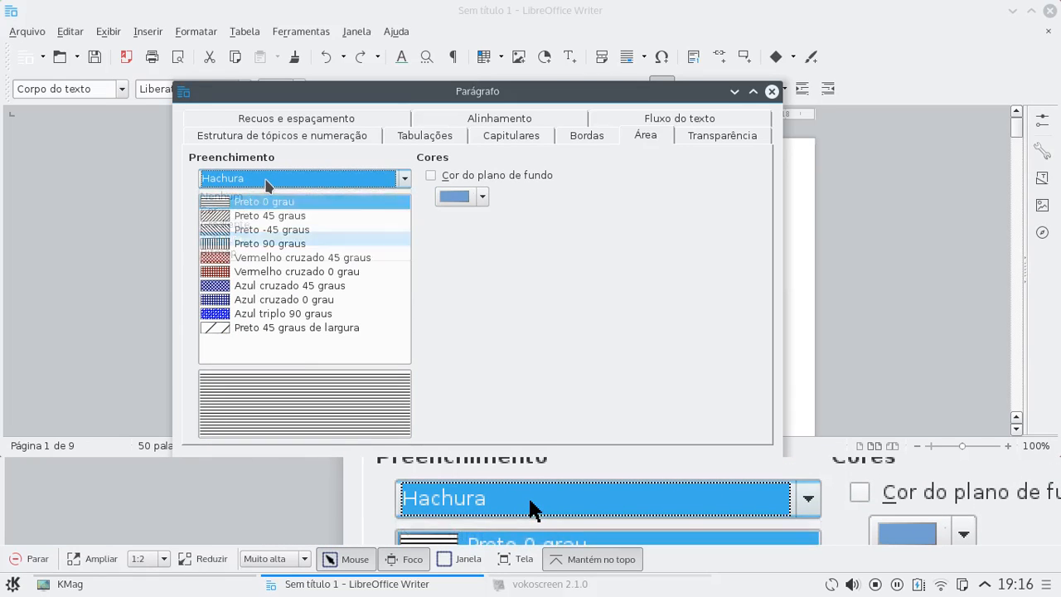
pyautogui.click(267, 184)
pyautogui.click(239, 252)
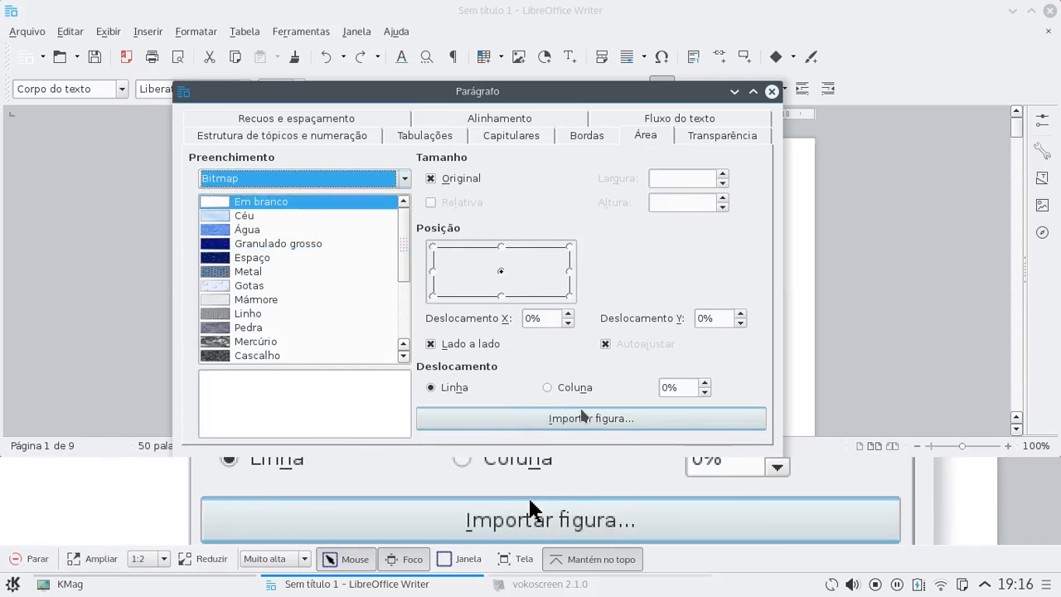
pyautogui.click(404, 178)
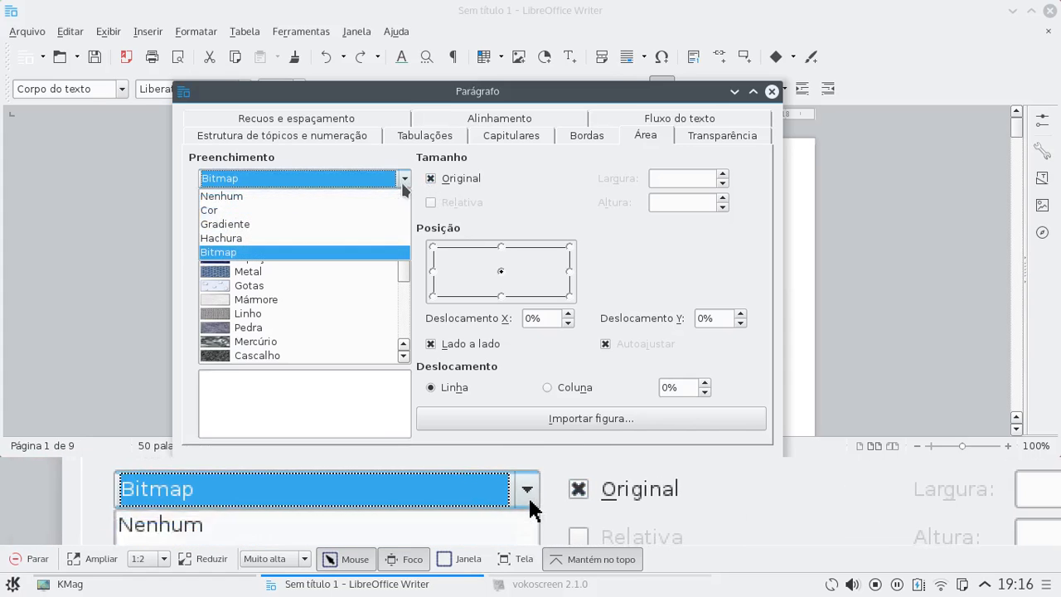
pyautogui.click(341, 200)
# Set the paragraph area's transparency to 50%, apply the paragraph settings, and check the formatted paragraph against the ruler
pyautogui.click(713, 138)
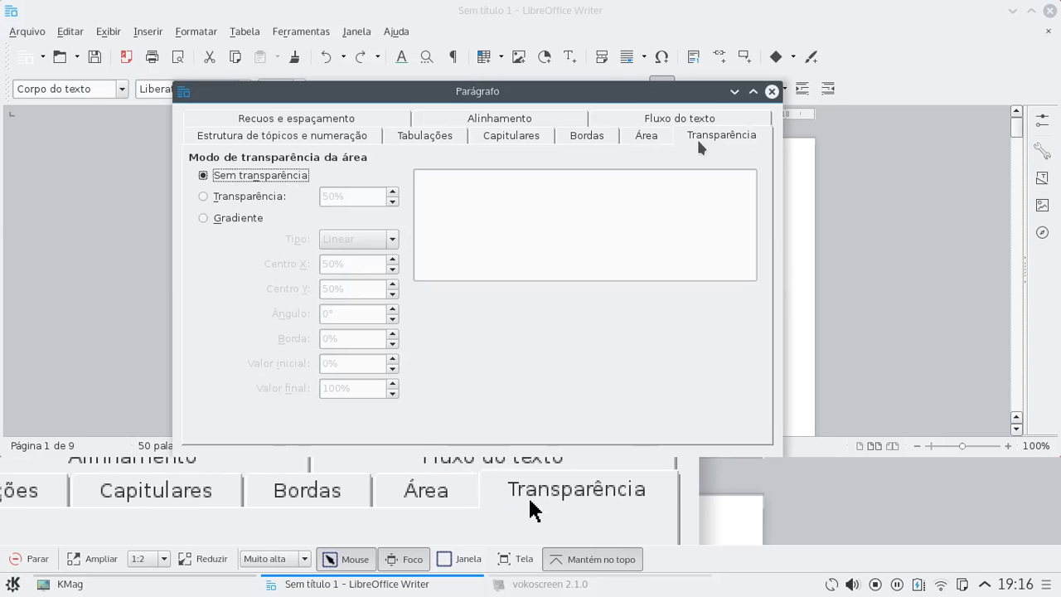
pyautogui.click(242, 196)
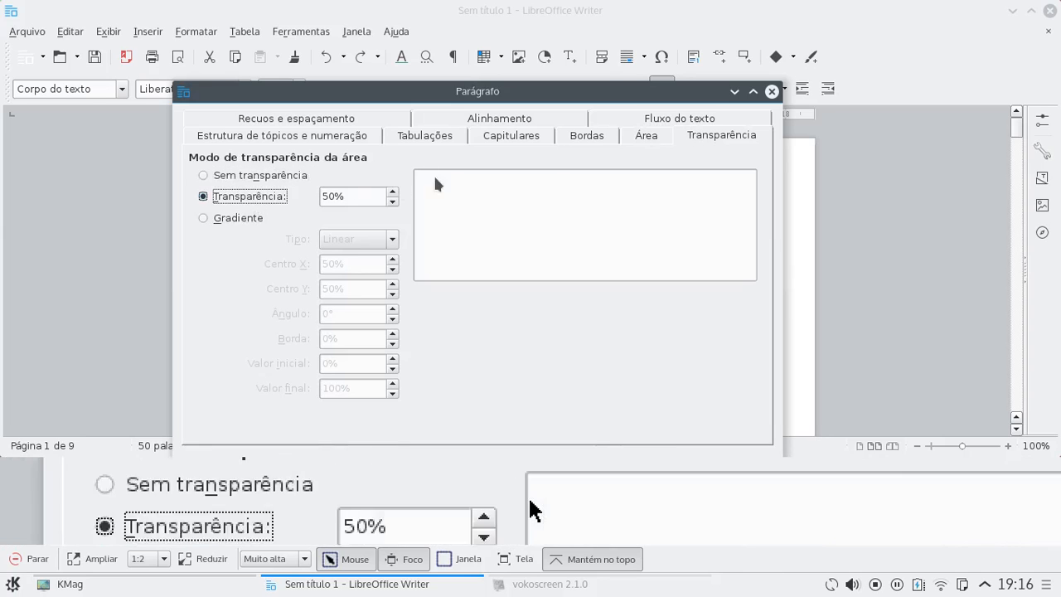
pyautogui.moveTo(458, 104); pyautogui.dragTo(462, 42)
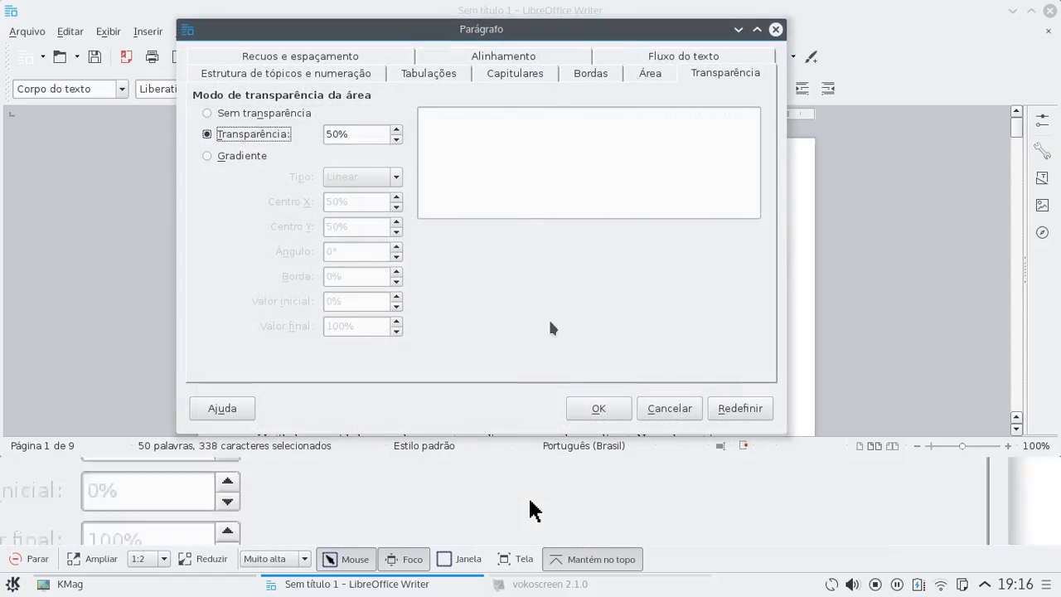
pyautogui.click(598, 409)
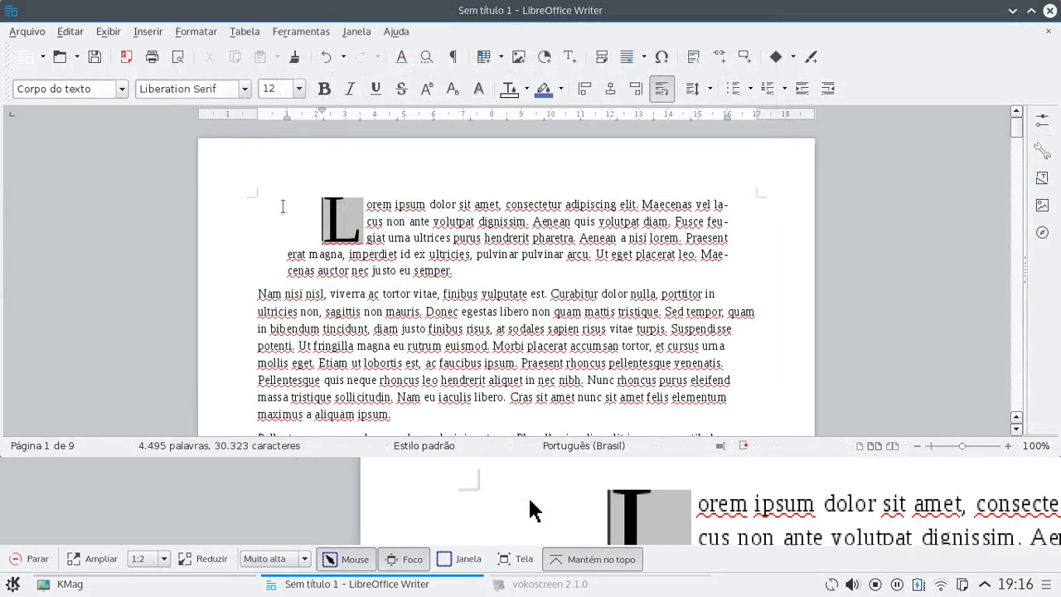
pyautogui.moveTo(282, 207); pyautogui.dragTo(298, 270)
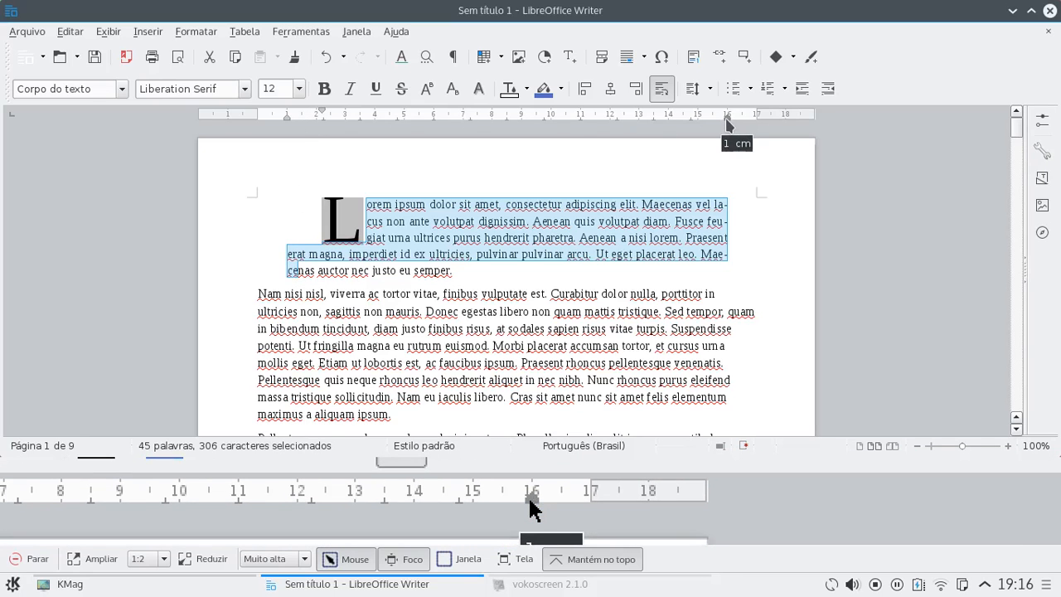
pyautogui.click(432, 293)
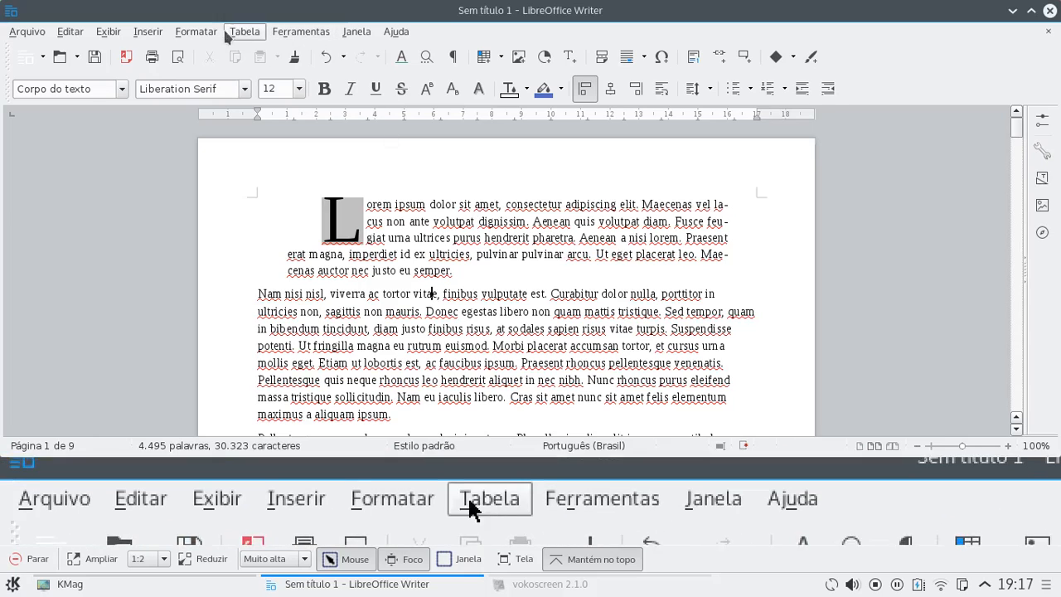
# Open the page formatting settings and examine the name and organizer details of the Estilo padrão page style
pyautogui.click(186, 33)
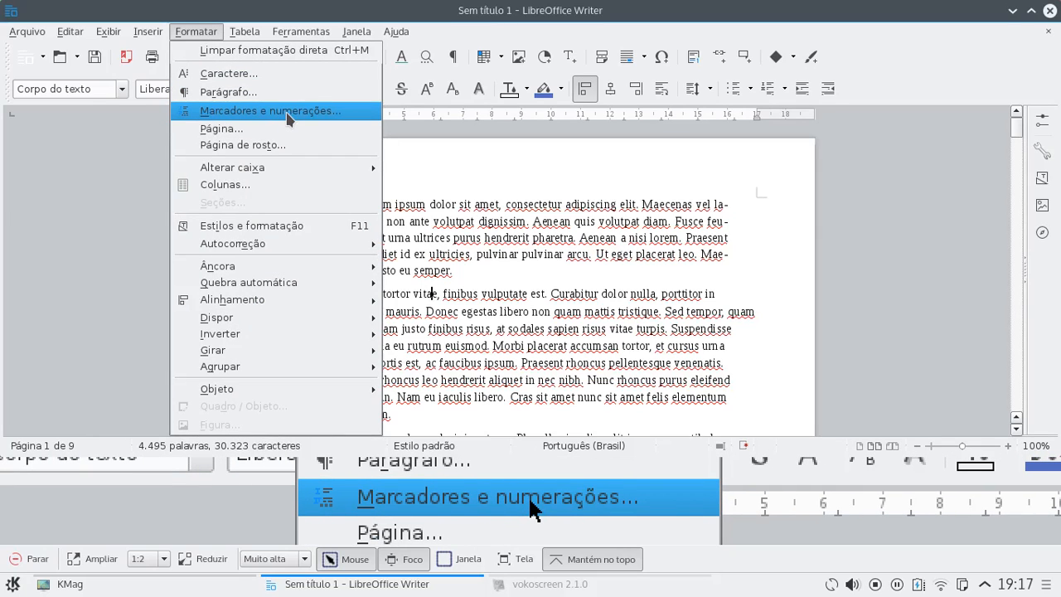
pyautogui.click(222, 130)
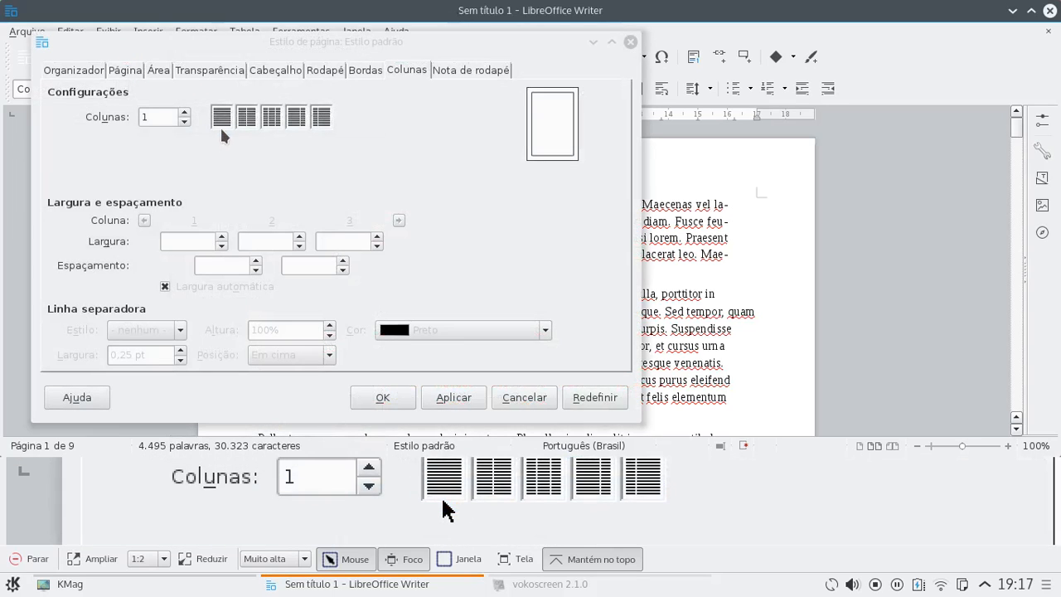
pyautogui.click(76, 71)
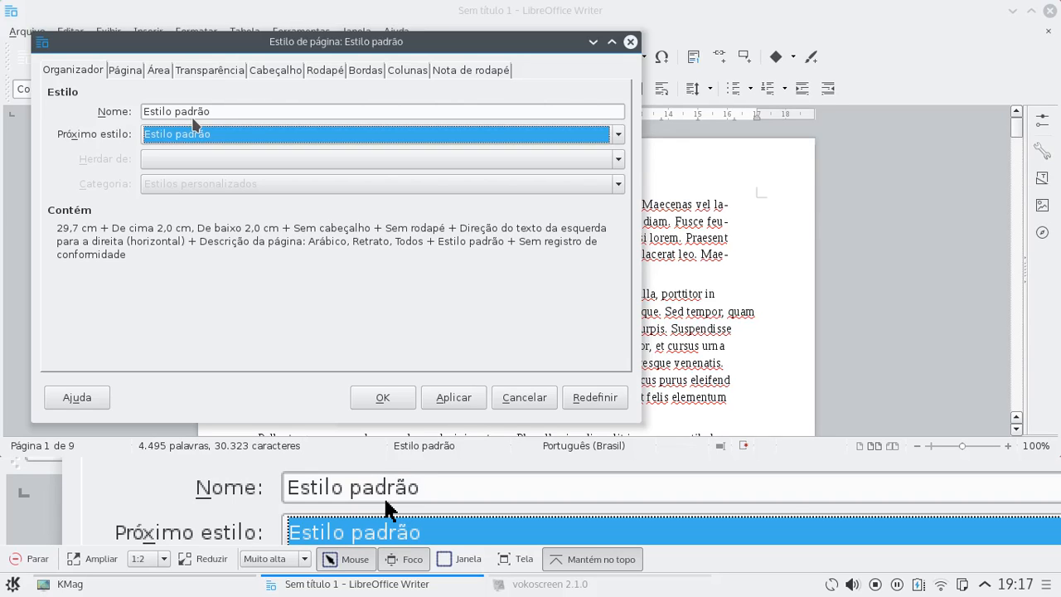
pyautogui.moveTo(210, 111); pyautogui.dragTo(141, 112)
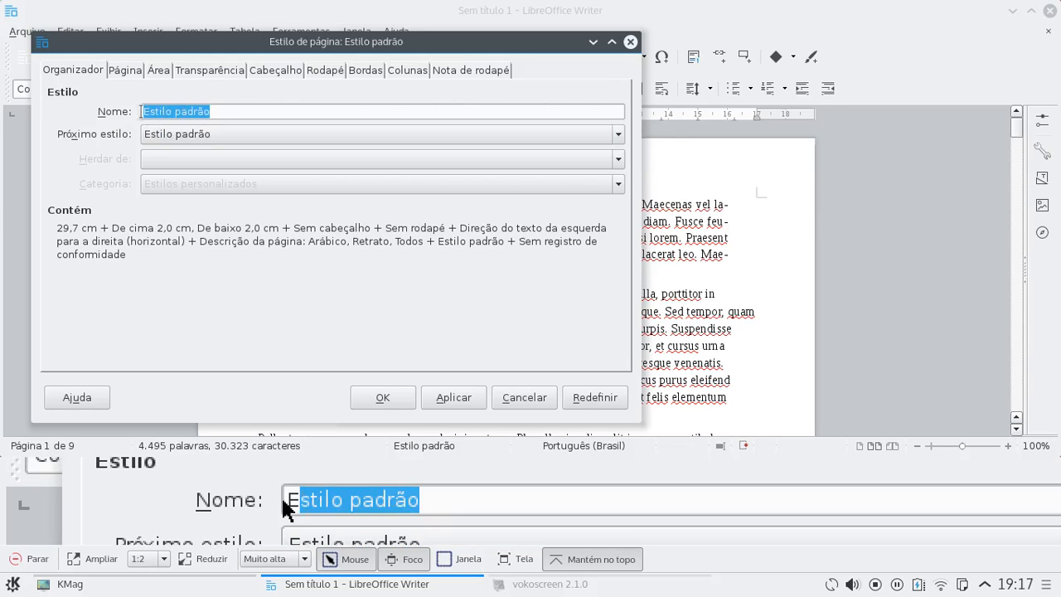
# Examine the page size settings and the available paper formats, keeping A4 as the format
pyautogui.click(129, 71)
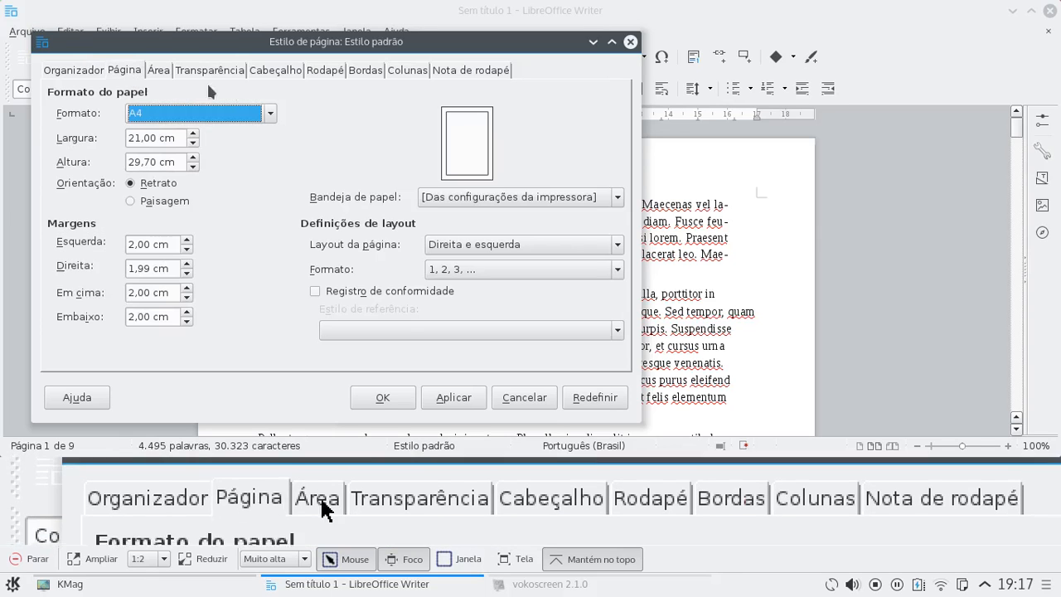
pyautogui.click(101, 71)
pyautogui.click(123, 71)
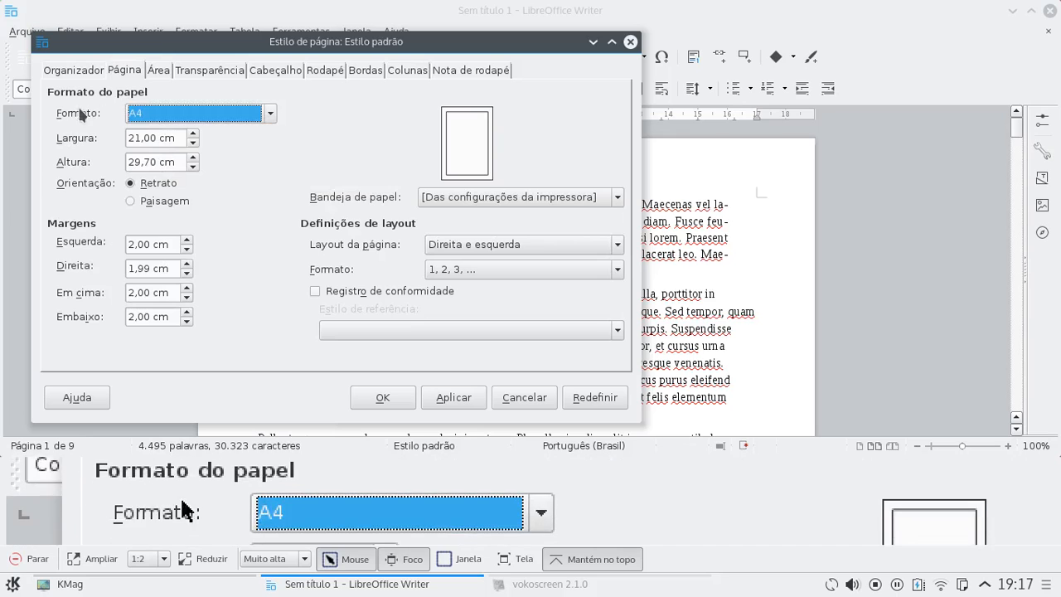
pyautogui.click(166, 114)
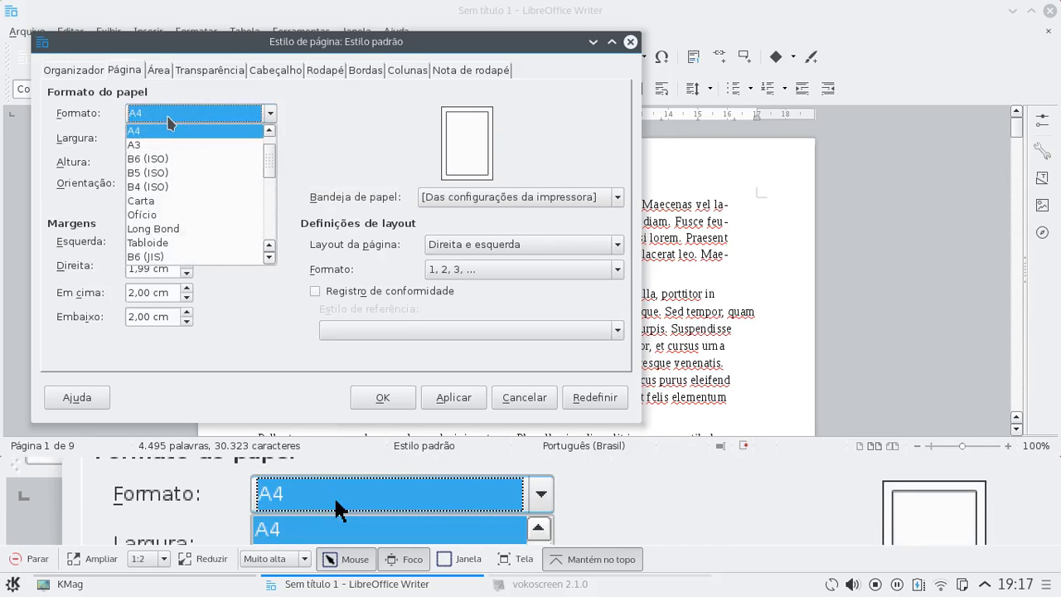
pyautogui.click(167, 114)
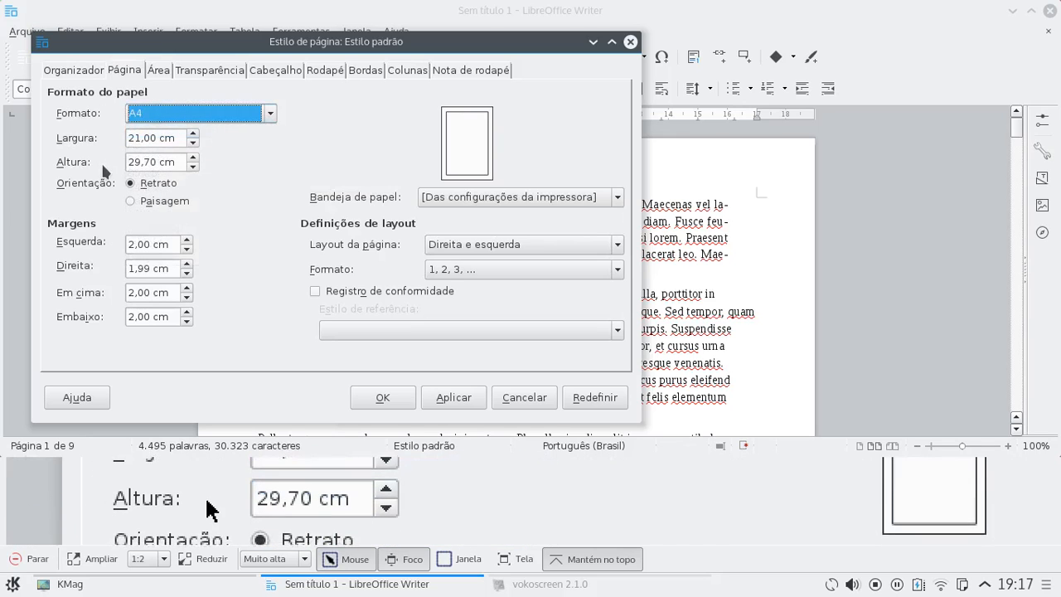
# Try a 21,10 cm page width and Paisagem orientation, restoring 21,00 cm and Retrato after each trial
pyautogui.click(190, 135)
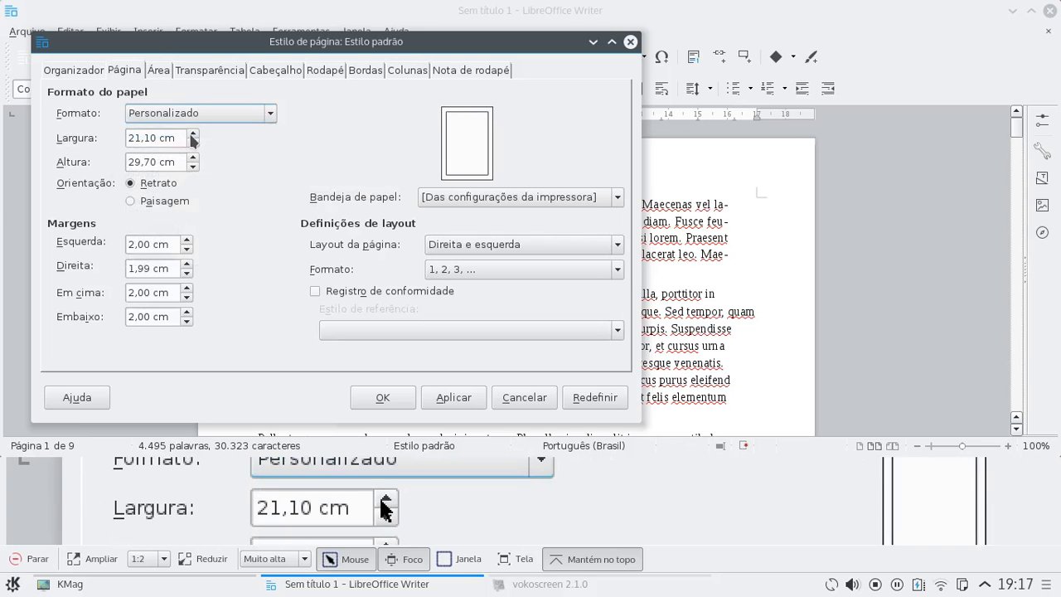
pyautogui.click(193, 143)
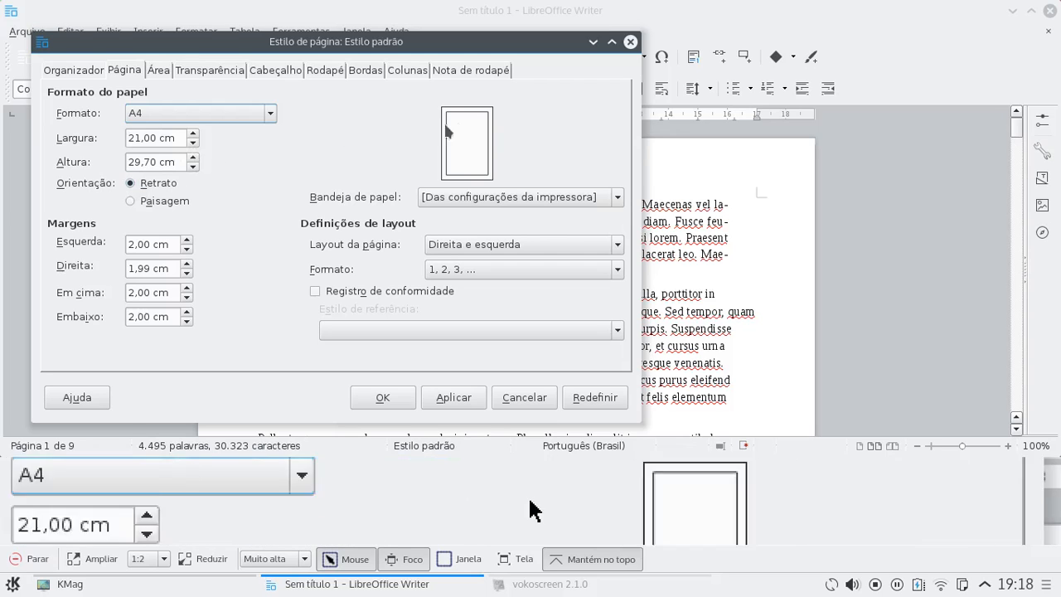
pyautogui.click(166, 203)
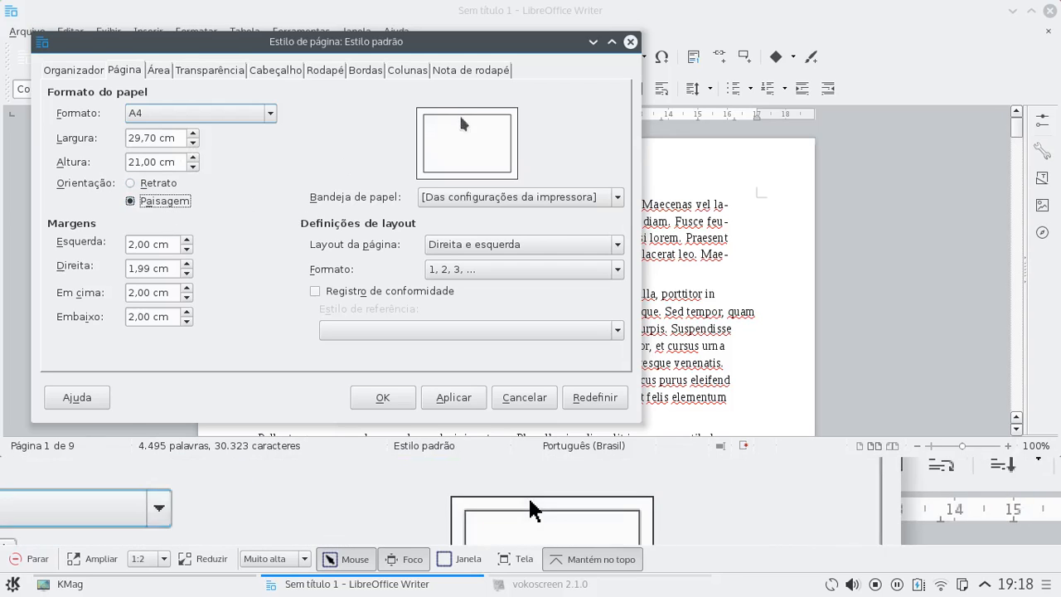
pyautogui.click(162, 184)
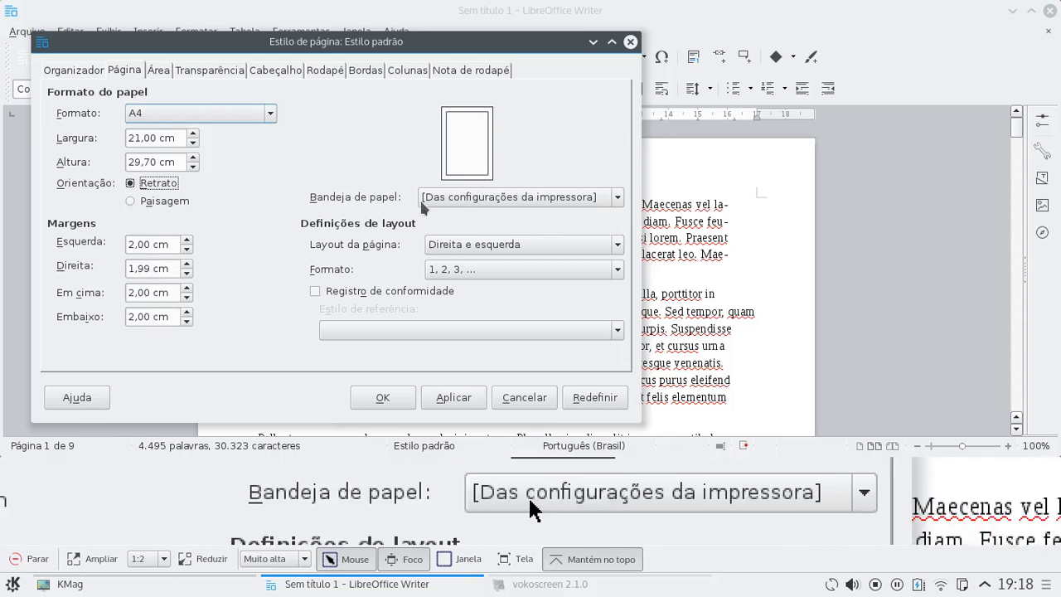
# Examine the choices for paper tray, page layout and page numbering format without changing them
pyautogui.click(452, 199)
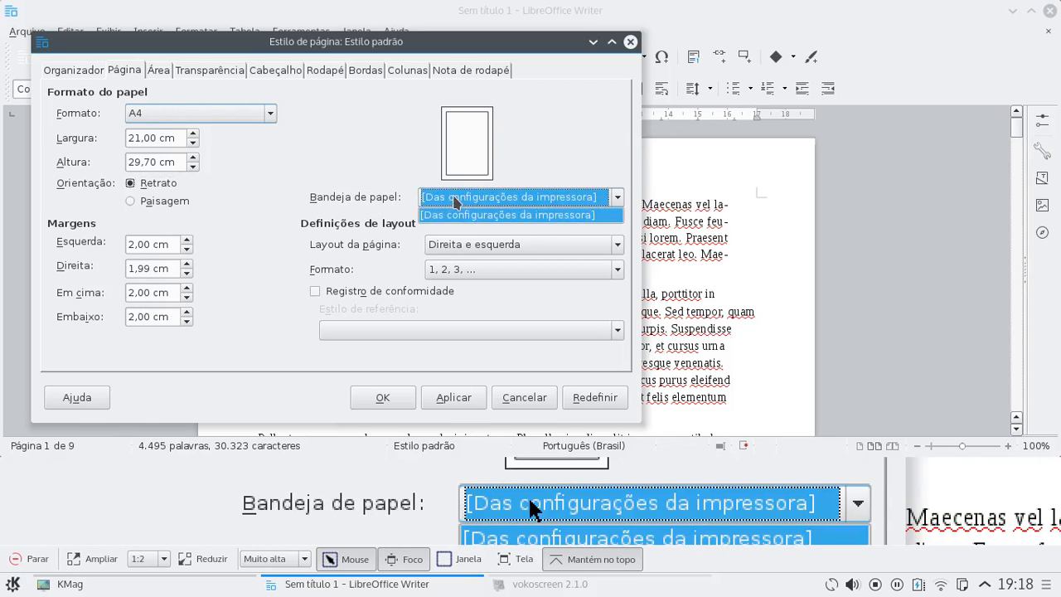
pyautogui.click(454, 201)
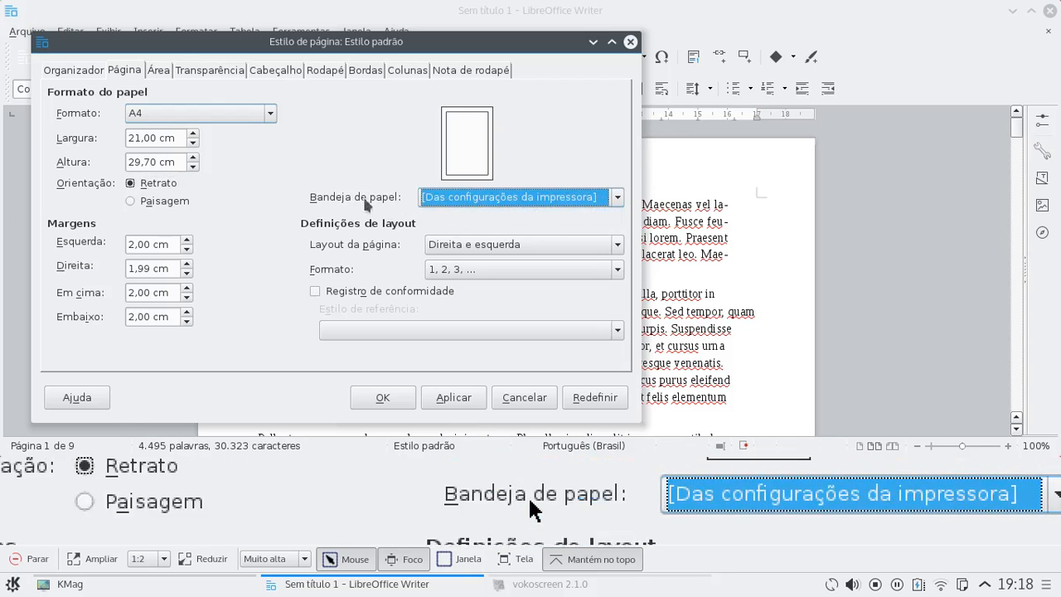
pyautogui.click(440, 246)
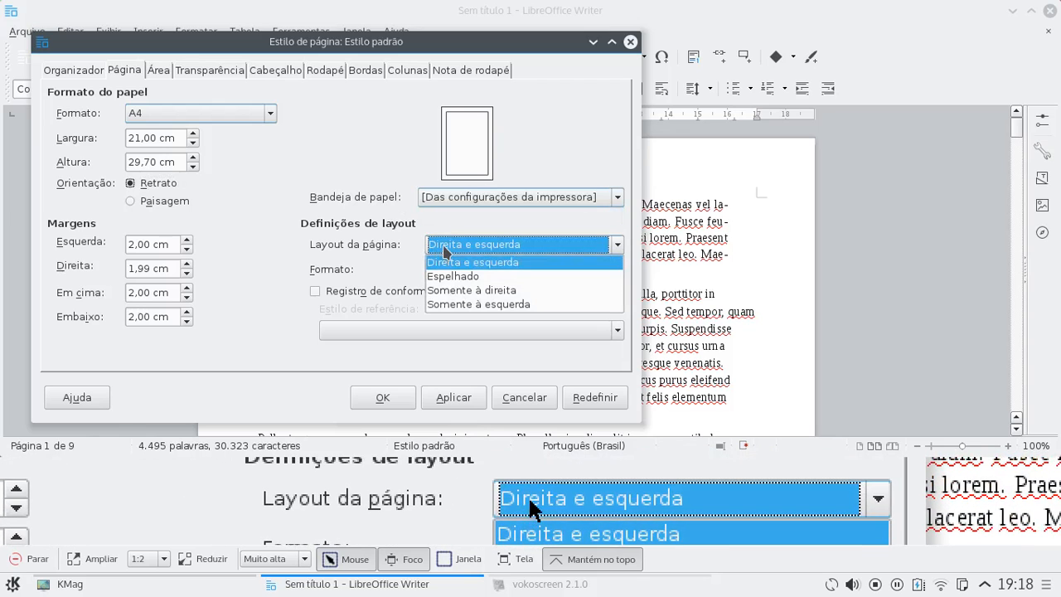
pyautogui.click(446, 251)
pyautogui.click(458, 272)
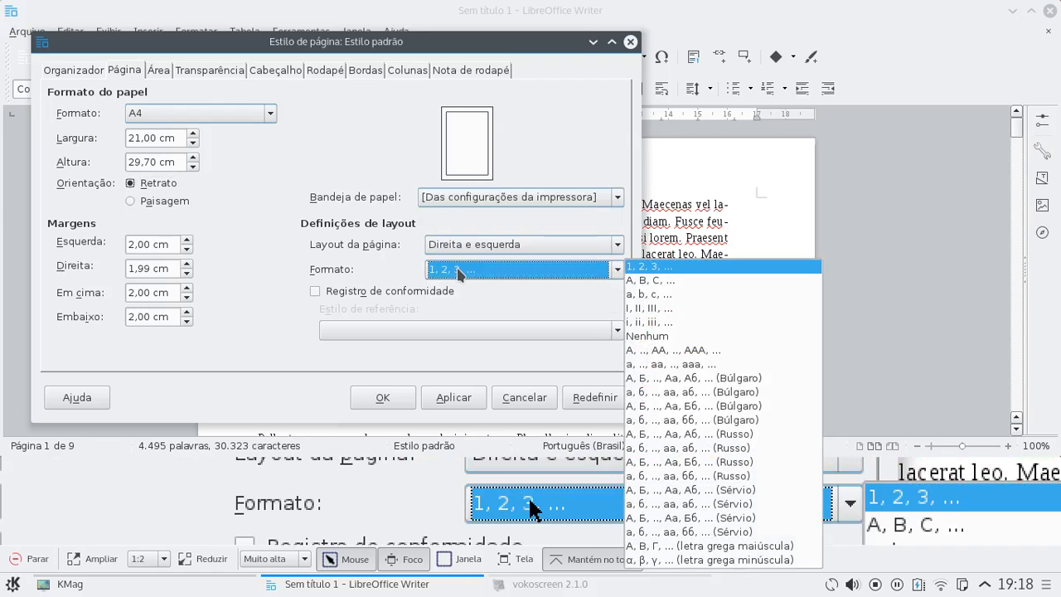
pyautogui.click(476, 295)
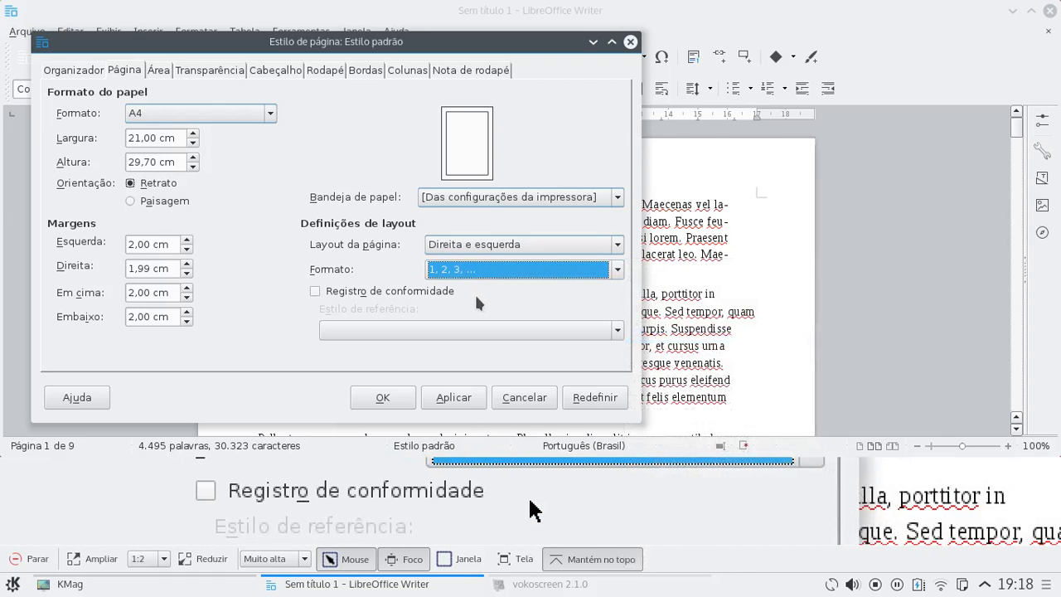
# Fill the page area with the colour Tango: Azul celeste 2 and set its transparency to 50%
pyautogui.click(163, 70)
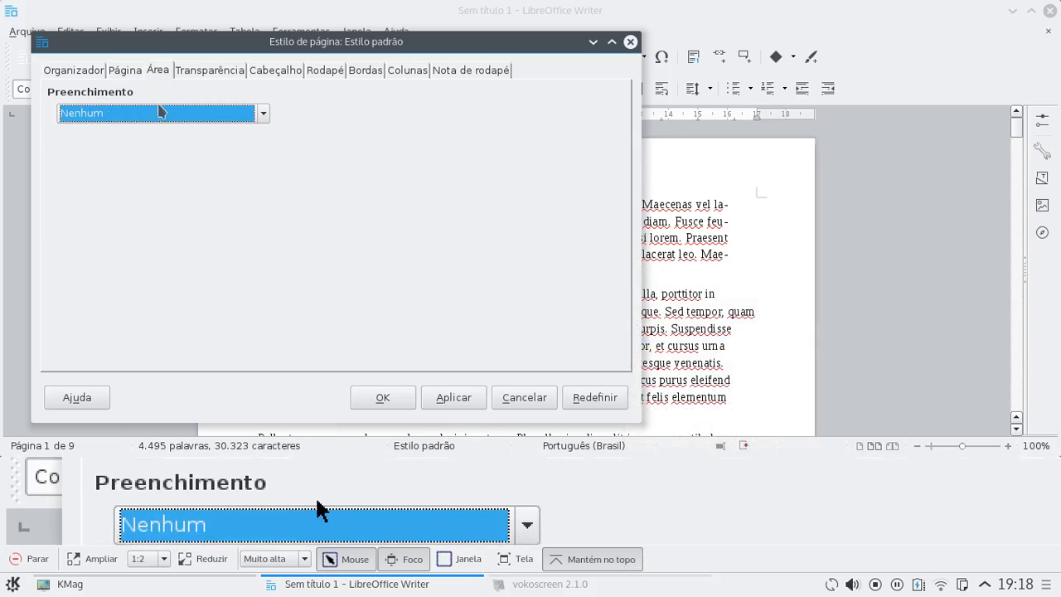
pyautogui.click(160, 110)
pyautogui.click(141, 148)
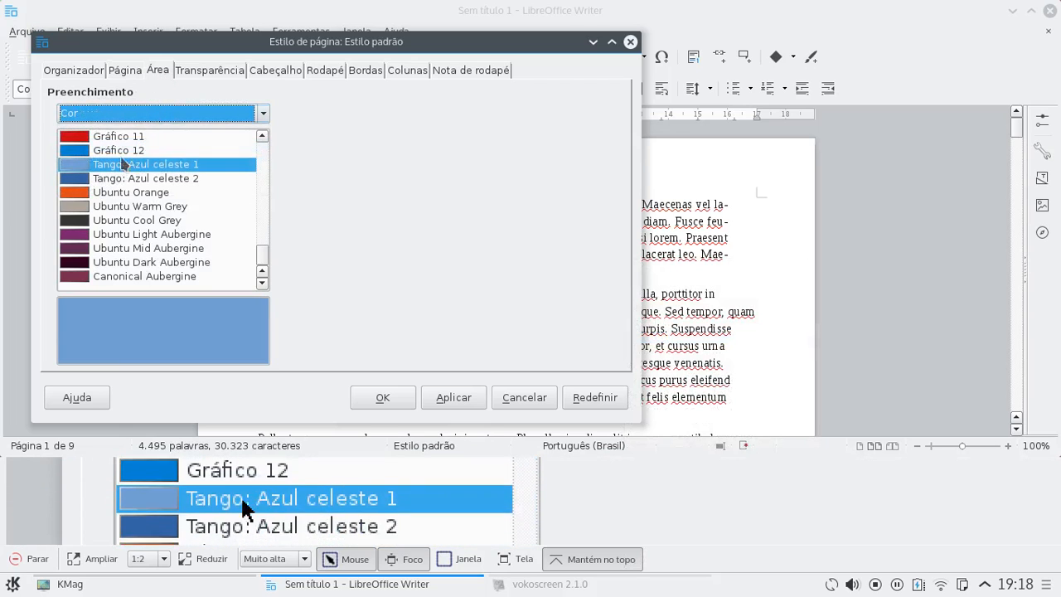
pyautogui.click(121, 151)
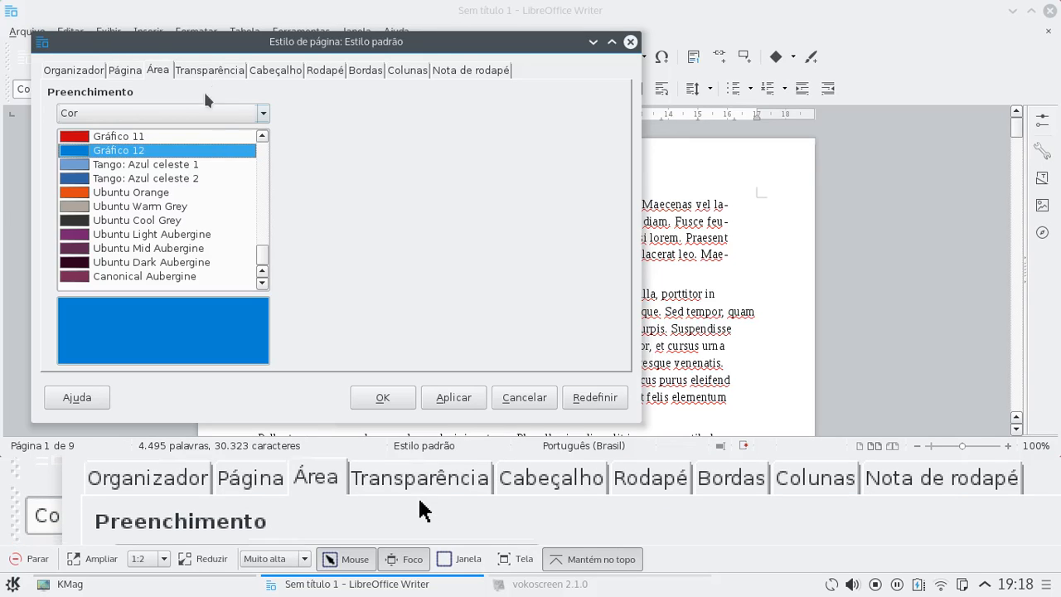
pyautogui.click(150, 178)
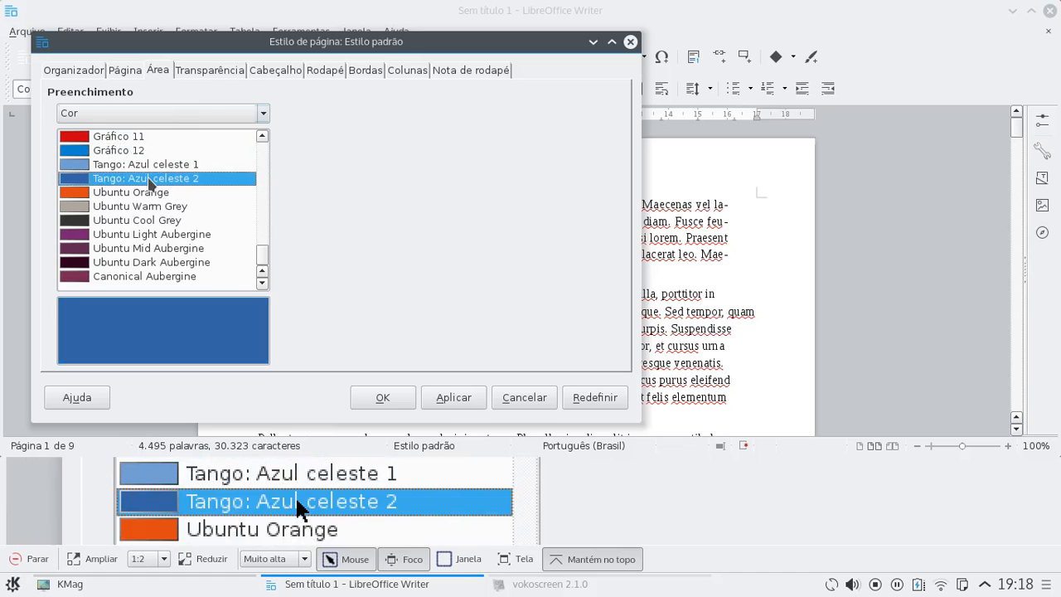
pyautogui.click(199, 75)
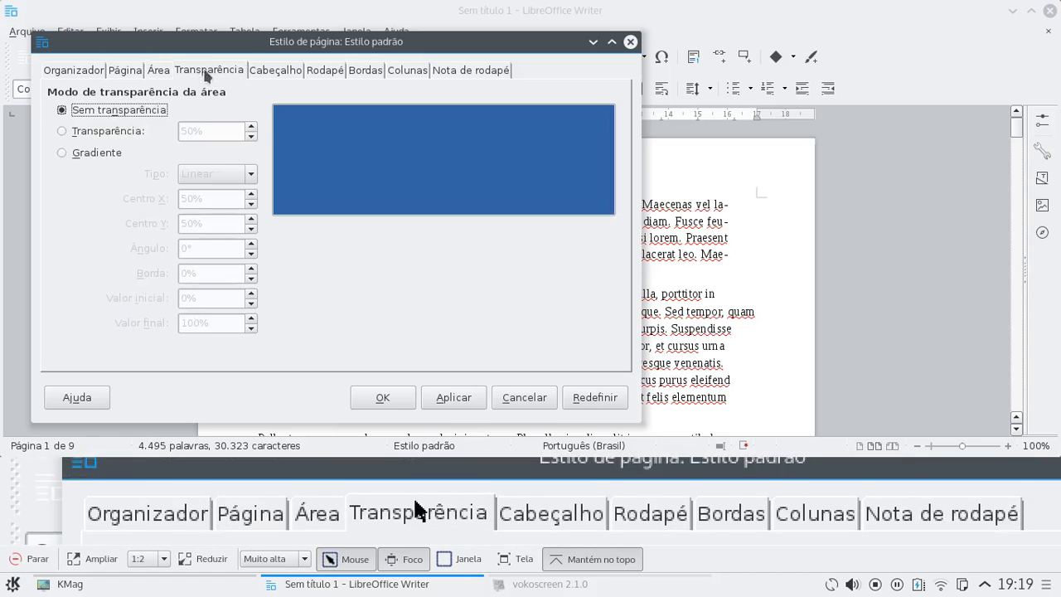
pyautogui.click(91, 135)
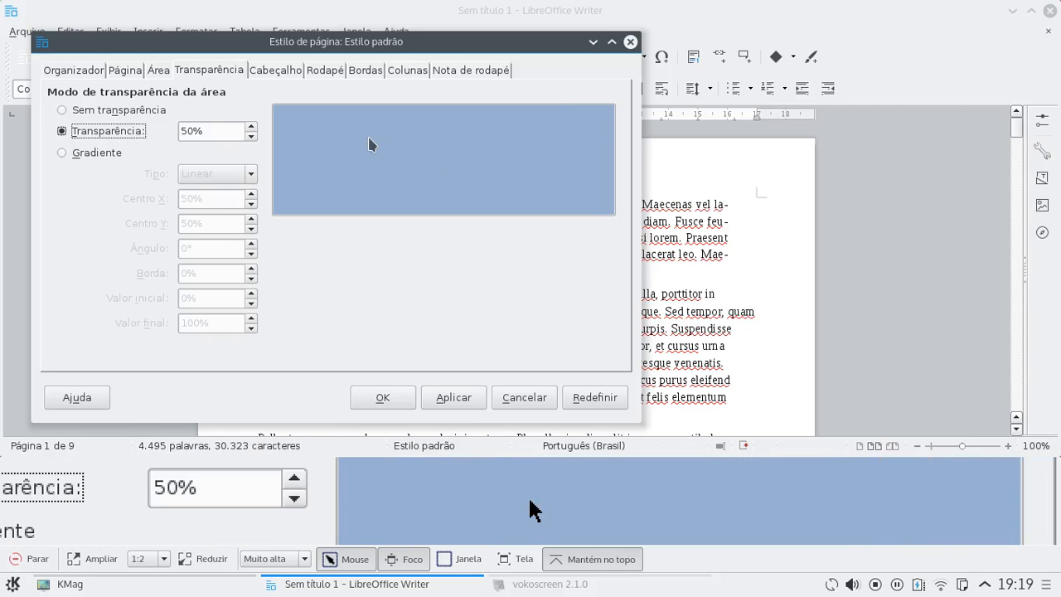
# Try enabling the page header and the page footer, turning each off again after viewing its options
pyautogui.click(280, 71)
pyautogui.click(95, 113)
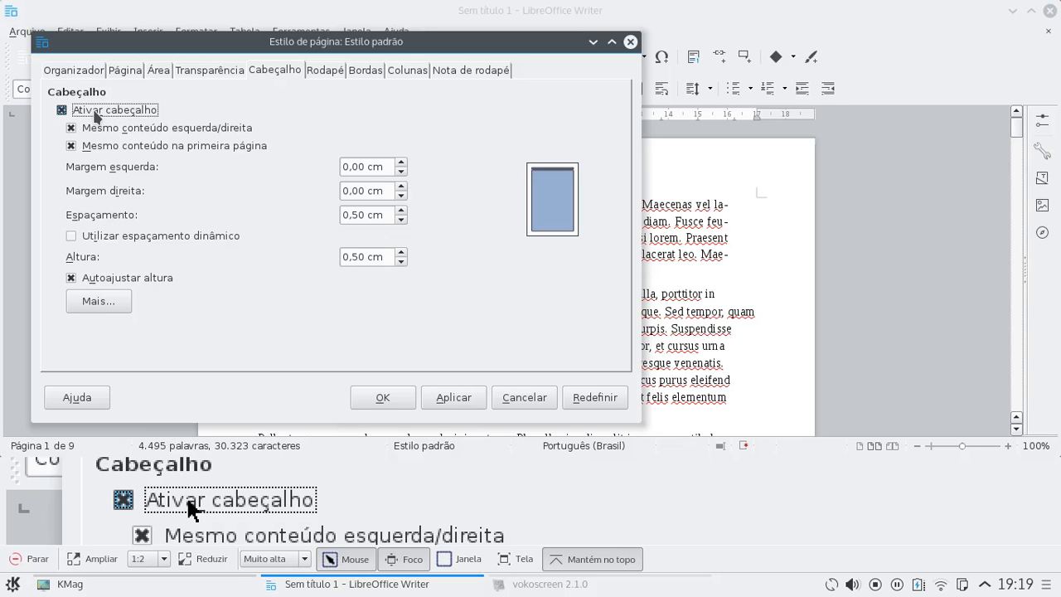
pyautogui.click(93, 116)
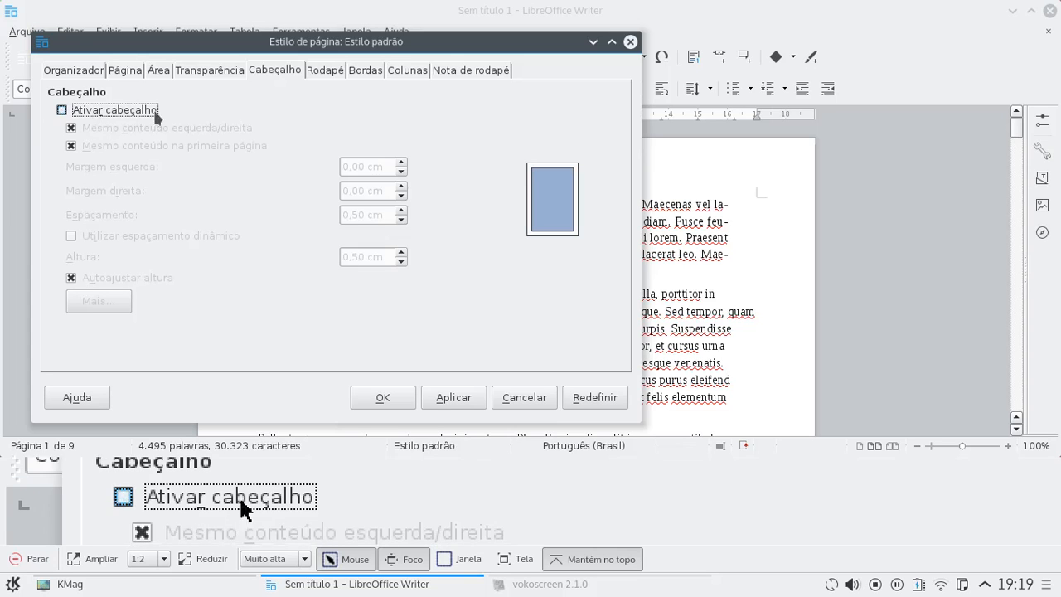
pyautogui.click(308, 71)
pyautogui.click(97, 112)
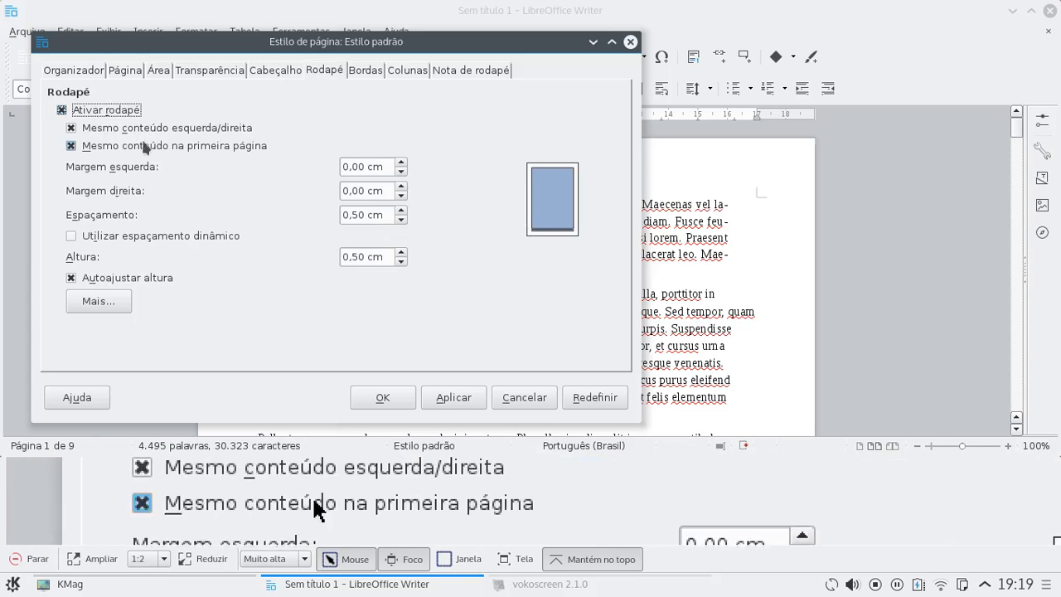
pyautogui.click(115, 113)
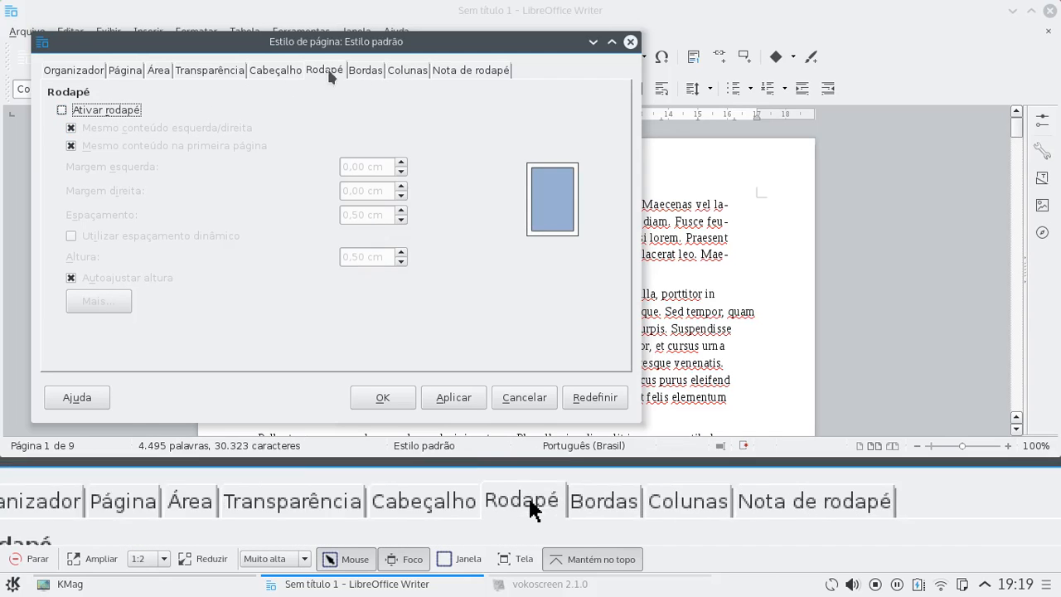
# Look over the page border options, try a two-column layout, and examine the footnote settings
pyautogui.click(360, 71)
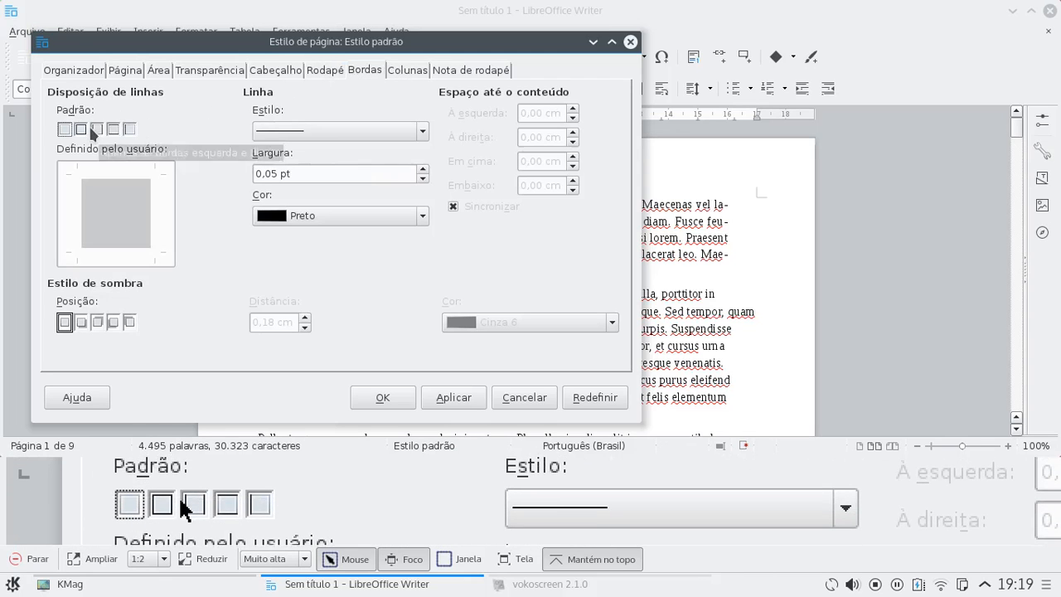
pyautogui.click(408, 71)
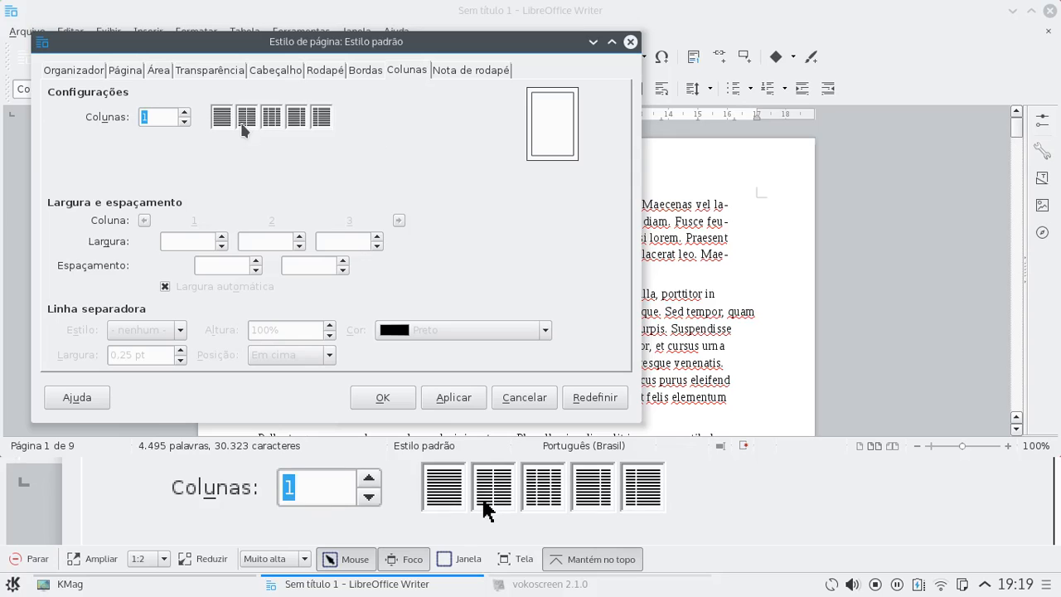
pyautogui.click(248, 120)
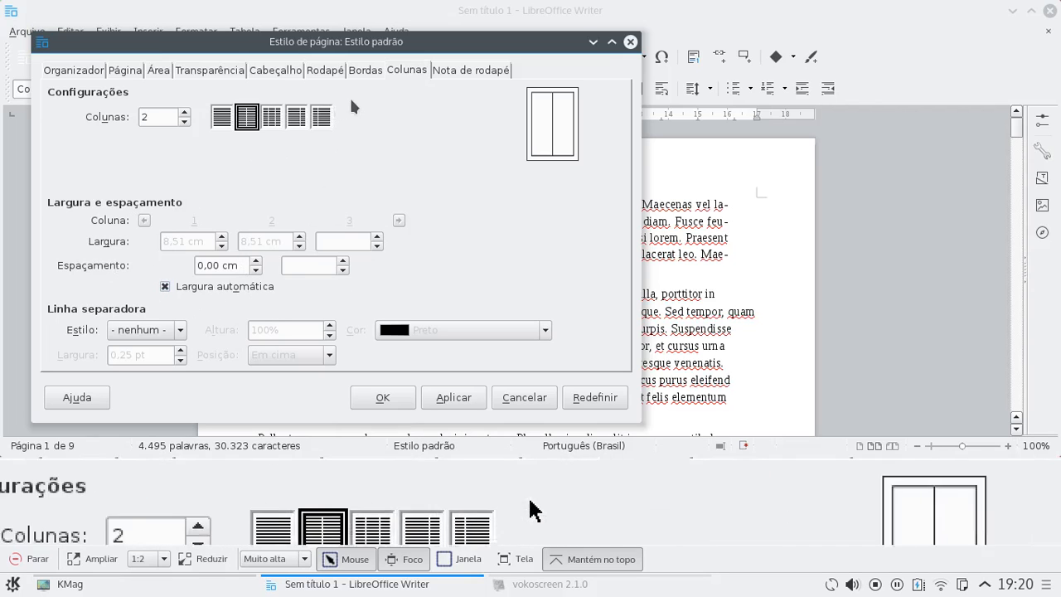
pyautogui.click(477, 70)
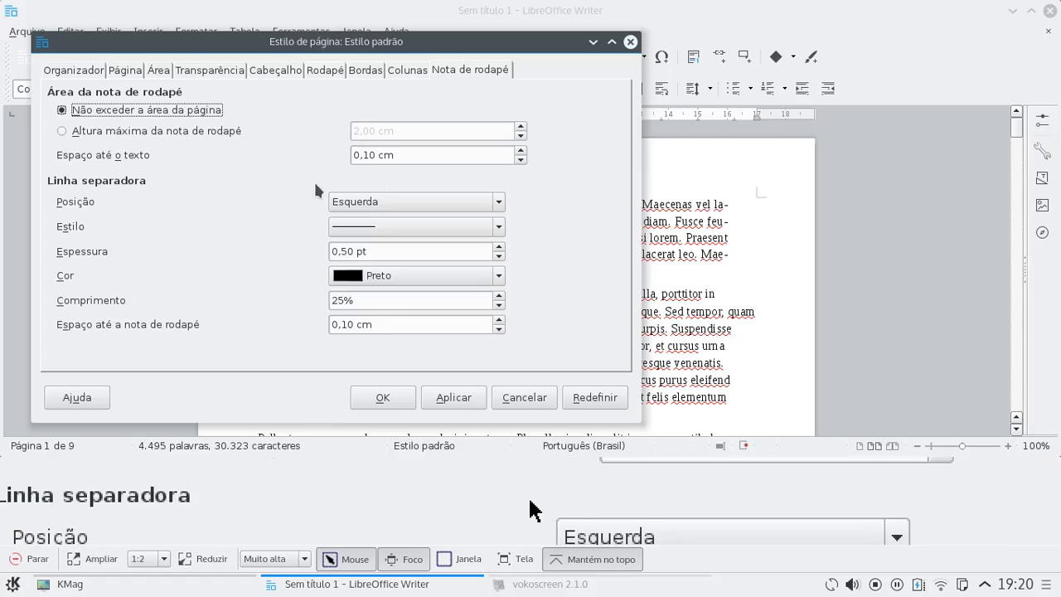
# Apply the page style settings and check the page background across the document's first pages
pyautogui.click(380, 396)
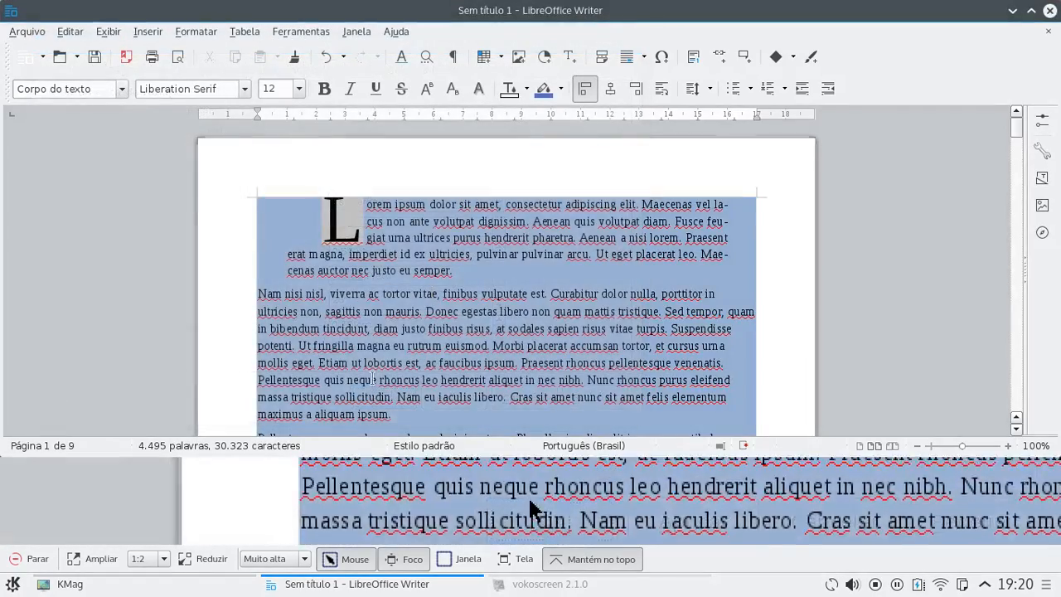
pyautogui.scroll(-15, 372, 378)
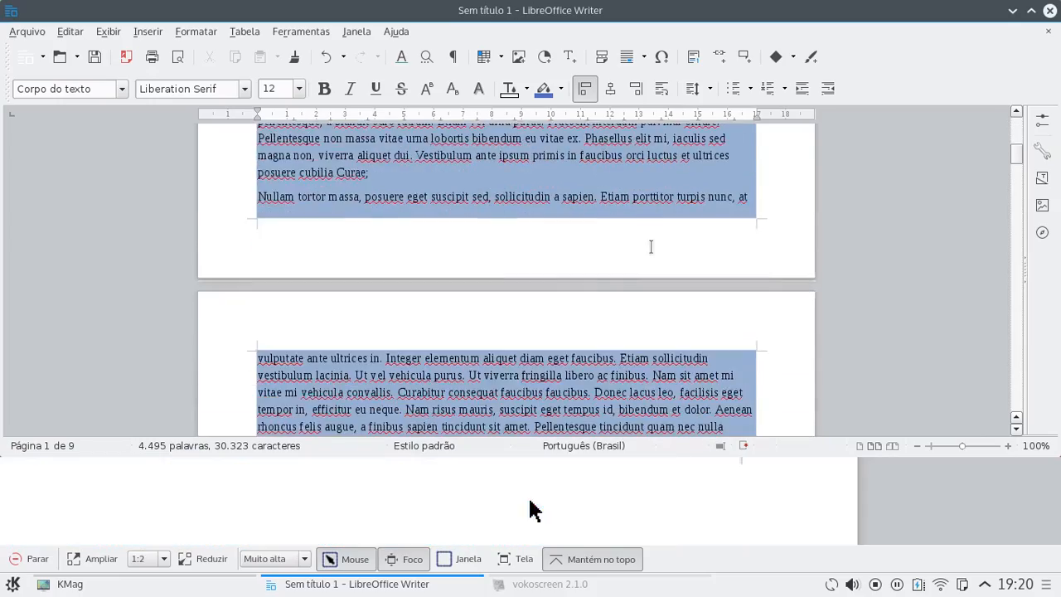
pyautogui.scroll(-5, 651, 246)
pyautogui.scroll(12, 574, 289)
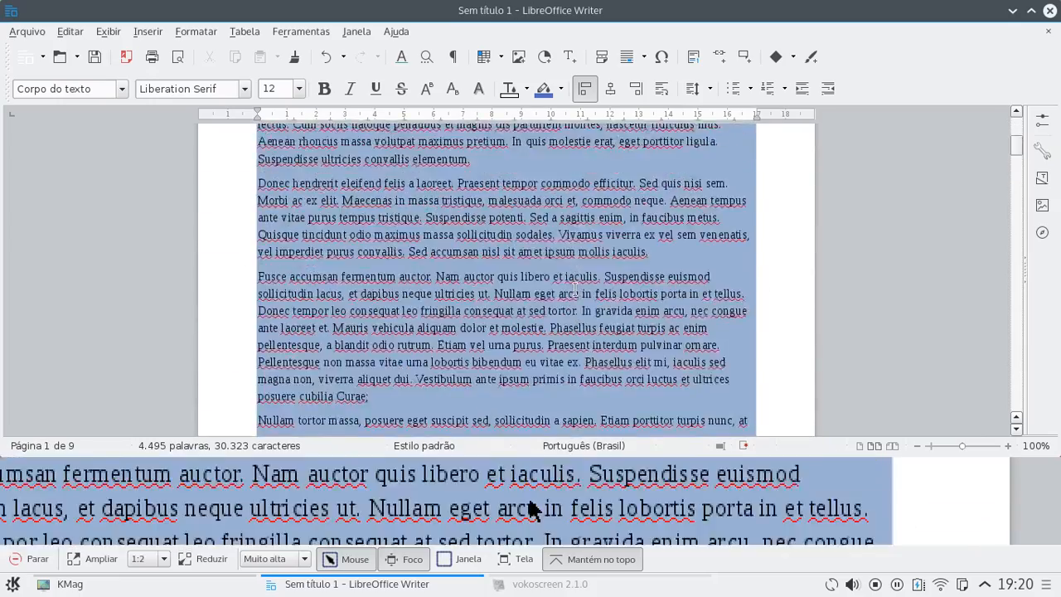
pyautogui.scroll(5, 574, 288)
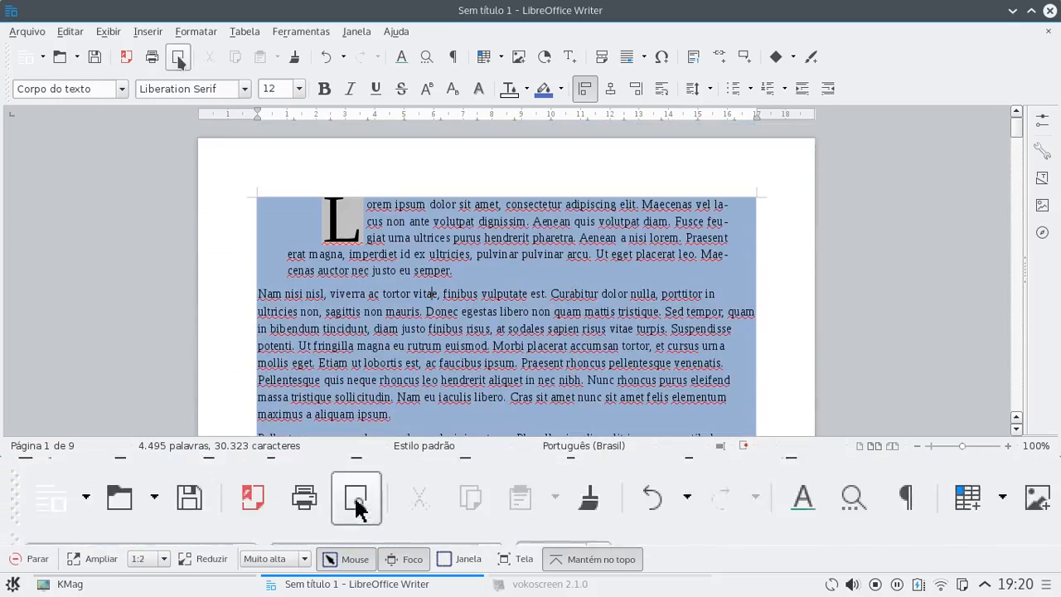
# Examine all the document's pages in print preview and return to the editing view
pyautogui.click(177, 57)
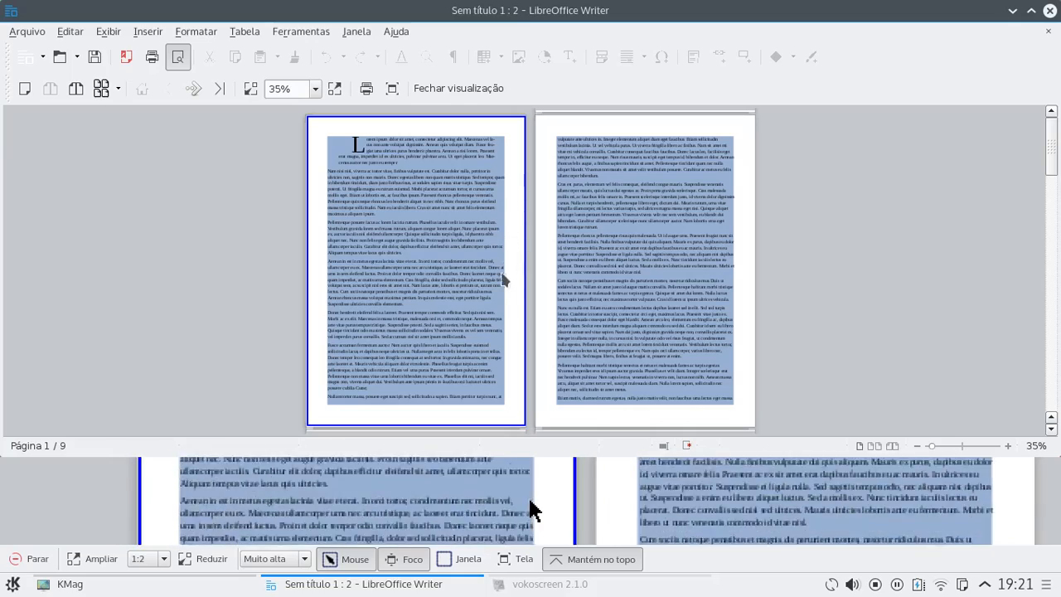
pyautogui.scroll(-3, 598, 309)
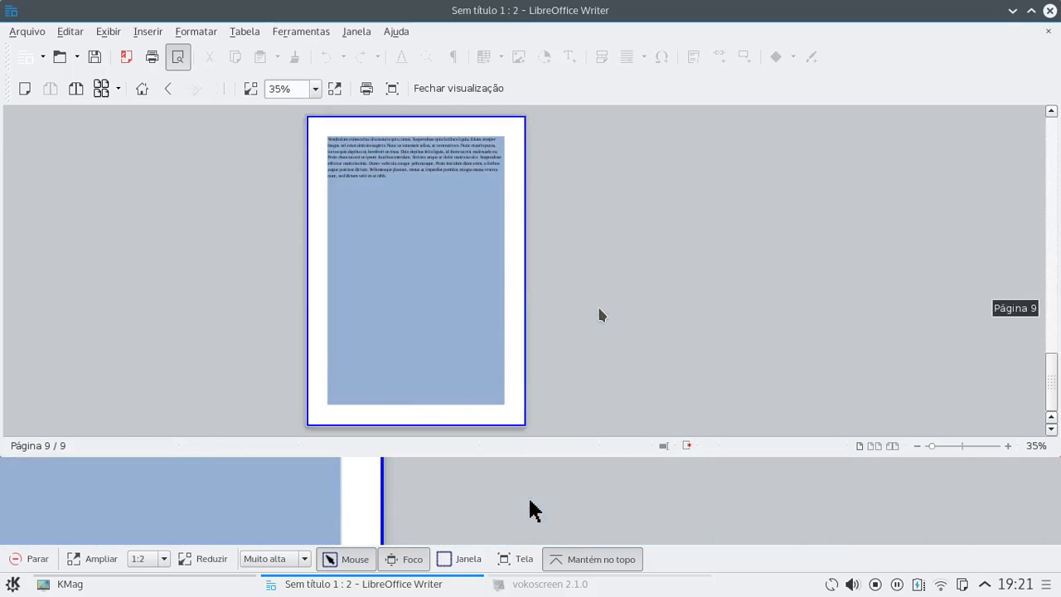
pyautogui.scroll(3, 599, 313)
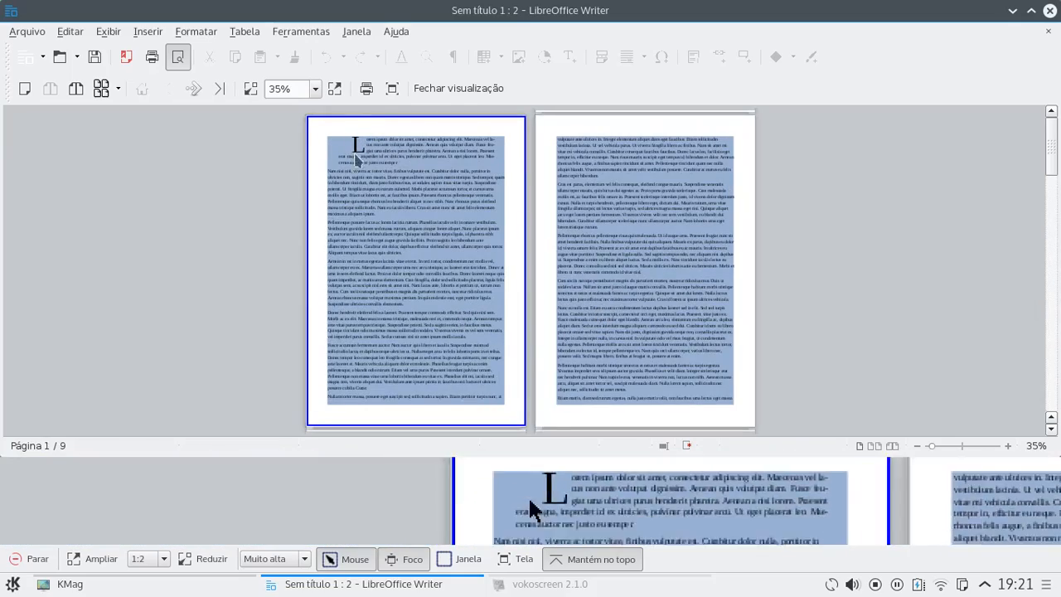
pyautogui.click(454, 88)
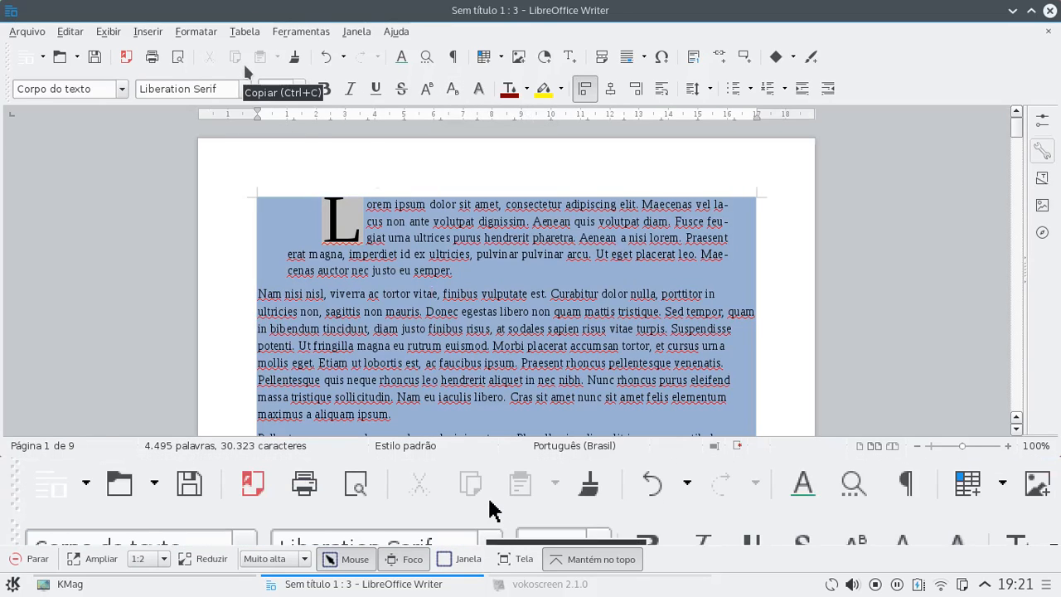
# Look over the column settings for the default page style and close them without making changes
pyautogui.click(199, 33)
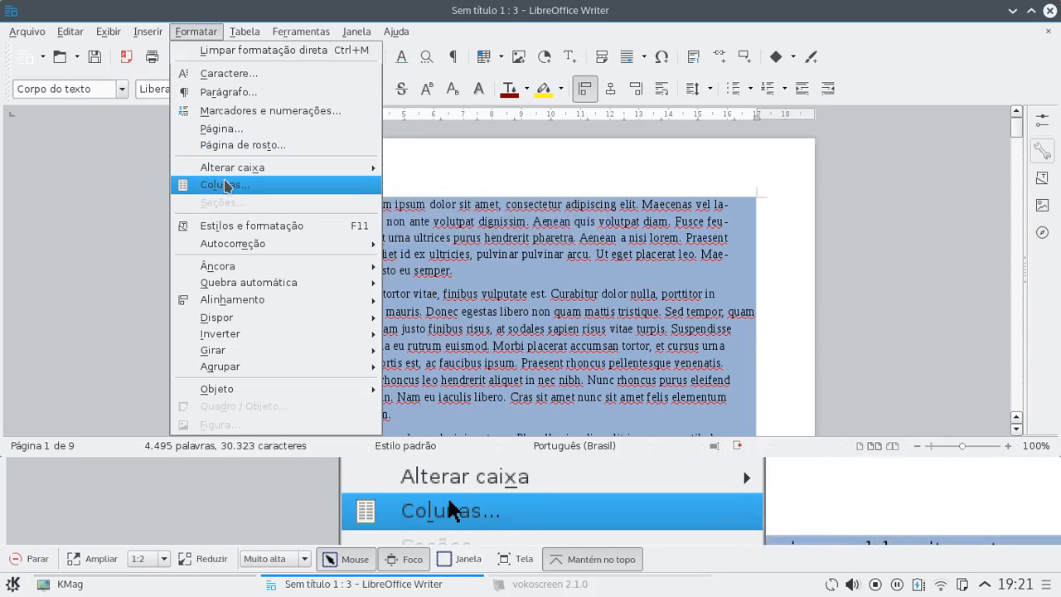
pyautogui.click(223, 184)
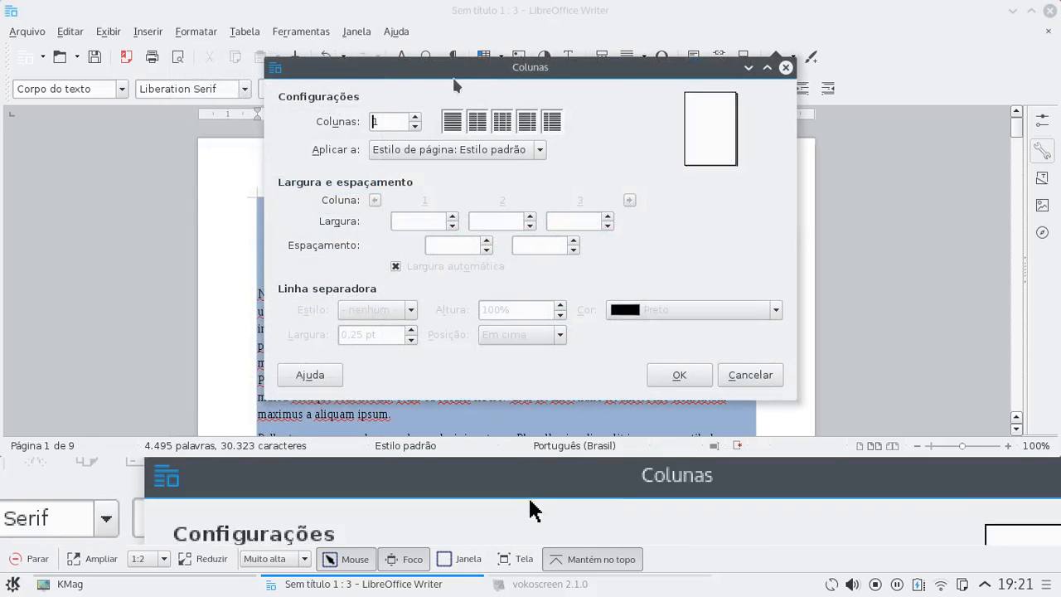
pyautogui.moveTo(454, 80); pyautogui.dragTo(419, 75)
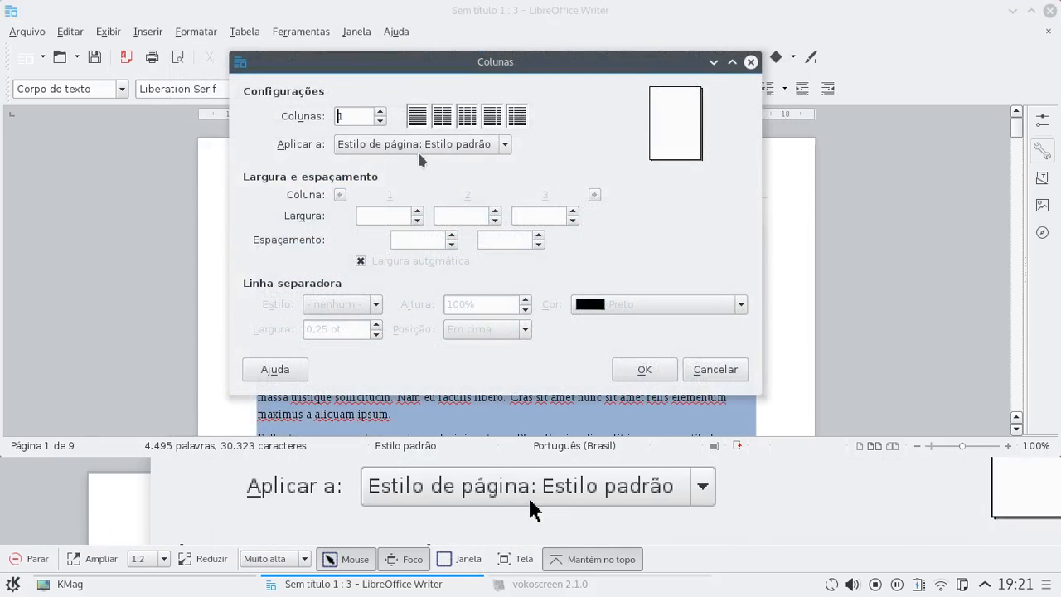
pyautogui.click(748, 65)
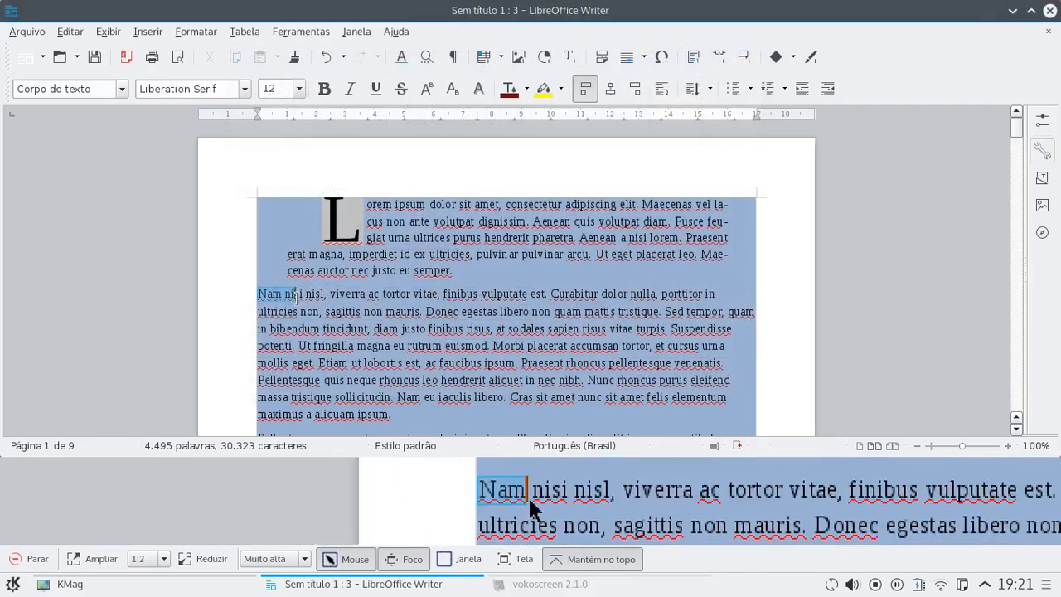
# Lay out the second paragraph, beginning "Nam nisi nisl", in two equal columns applied only to the selection
pyautogui.moveTo(297, 295); pyautogui.dragTo(395, 413)
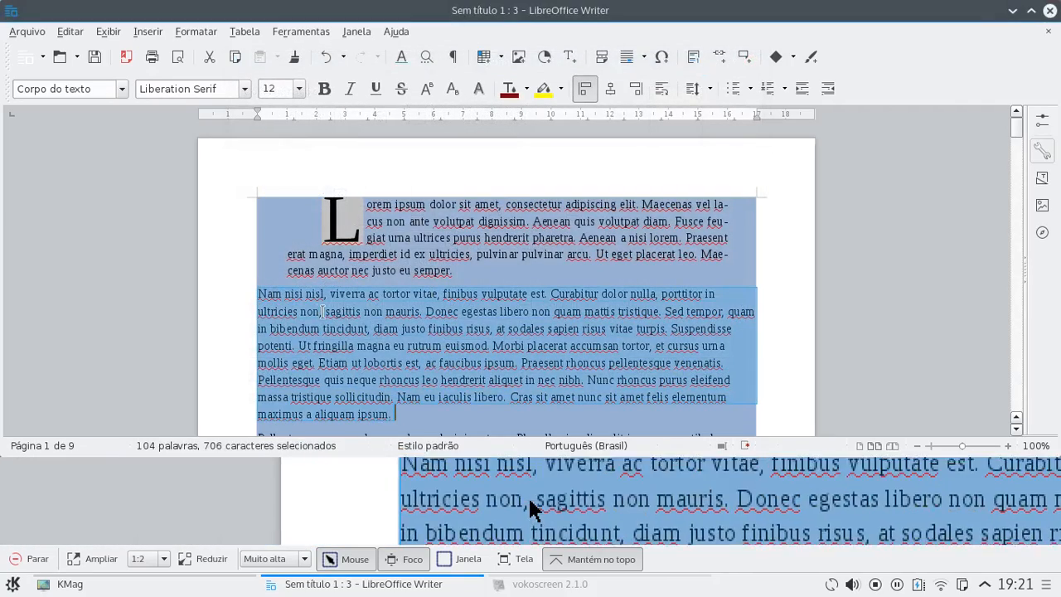
pyautogui.click(196, 31)
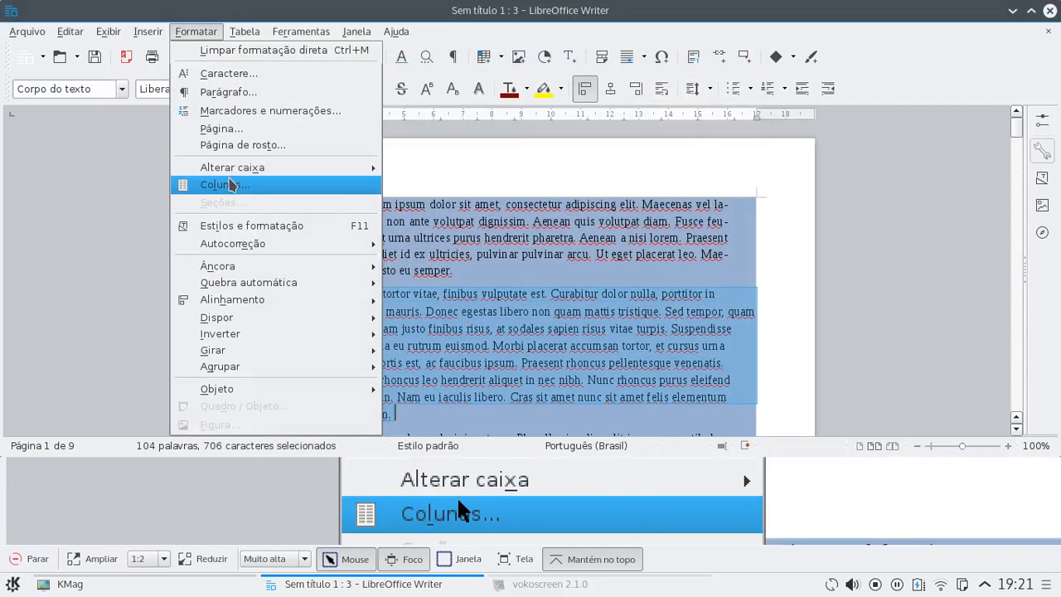
pyautogui.click(232, 184)
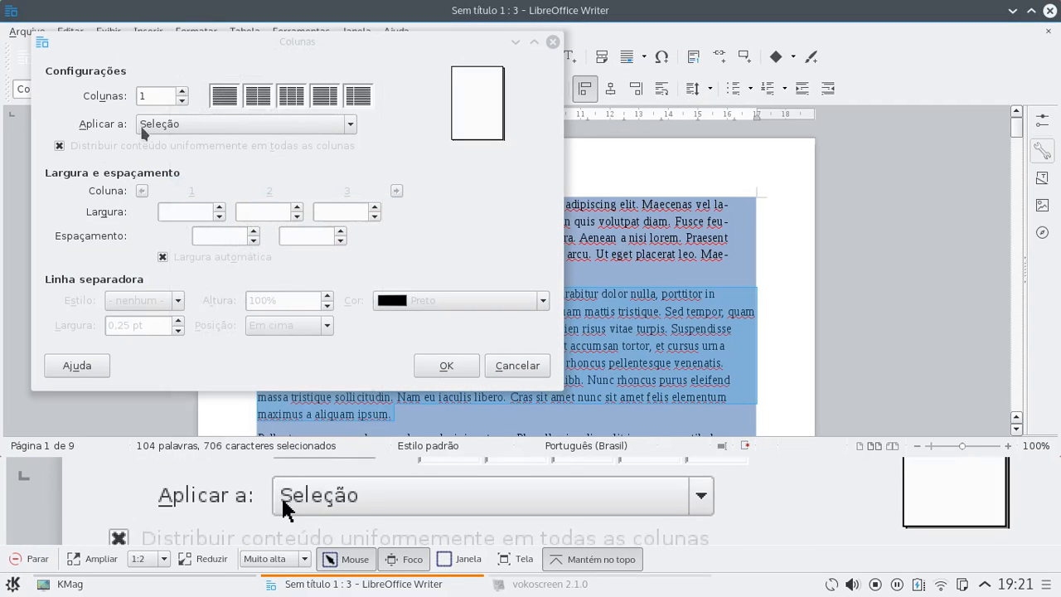
pyautogui.click(168, 124)
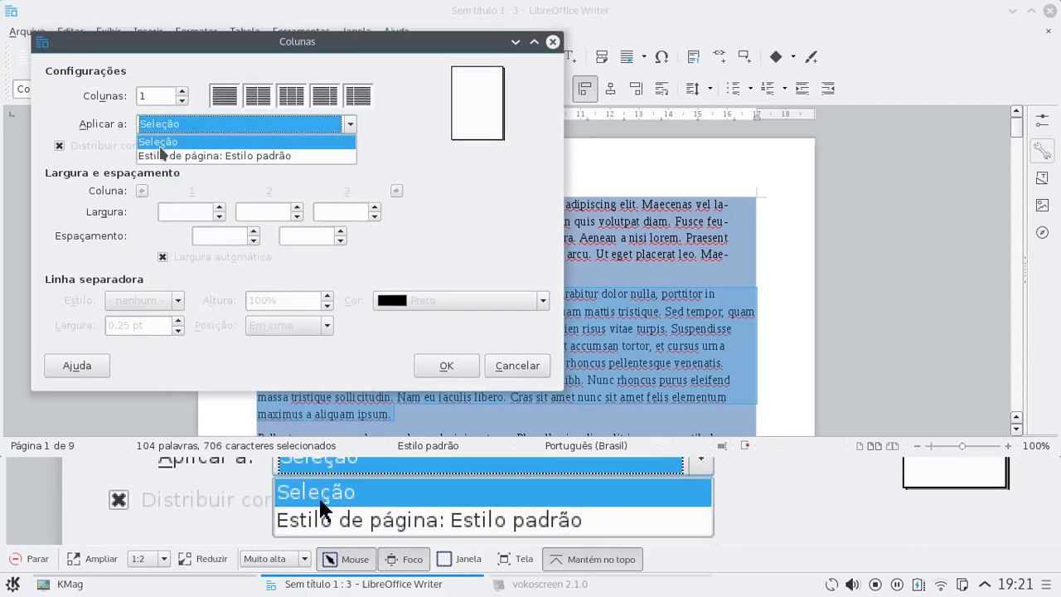
pyautogui.click(166, 142)
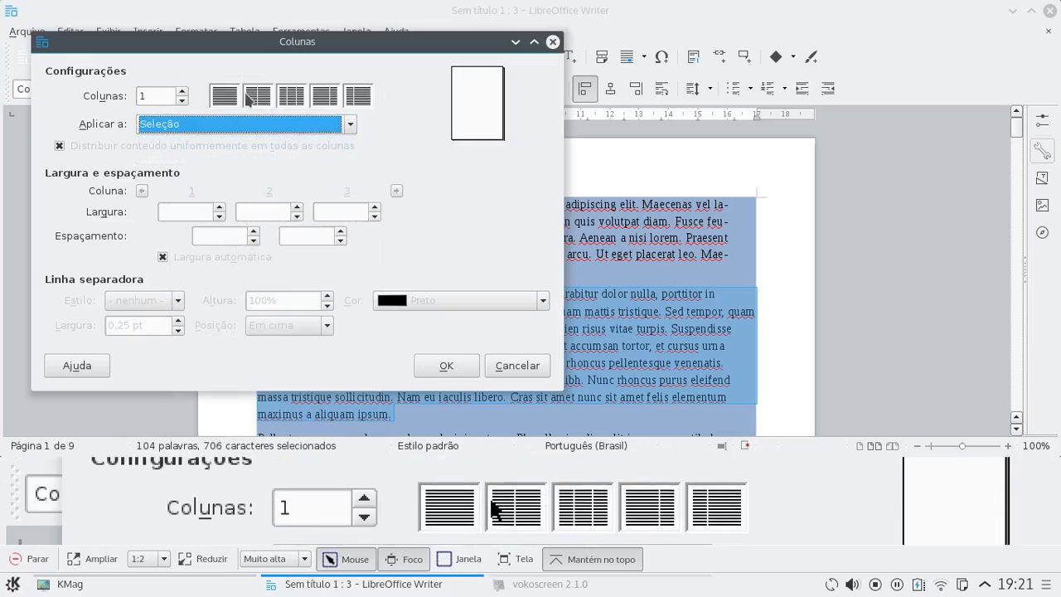
pyautogui.click(247, 98)
pyautogui.click(443, 366)
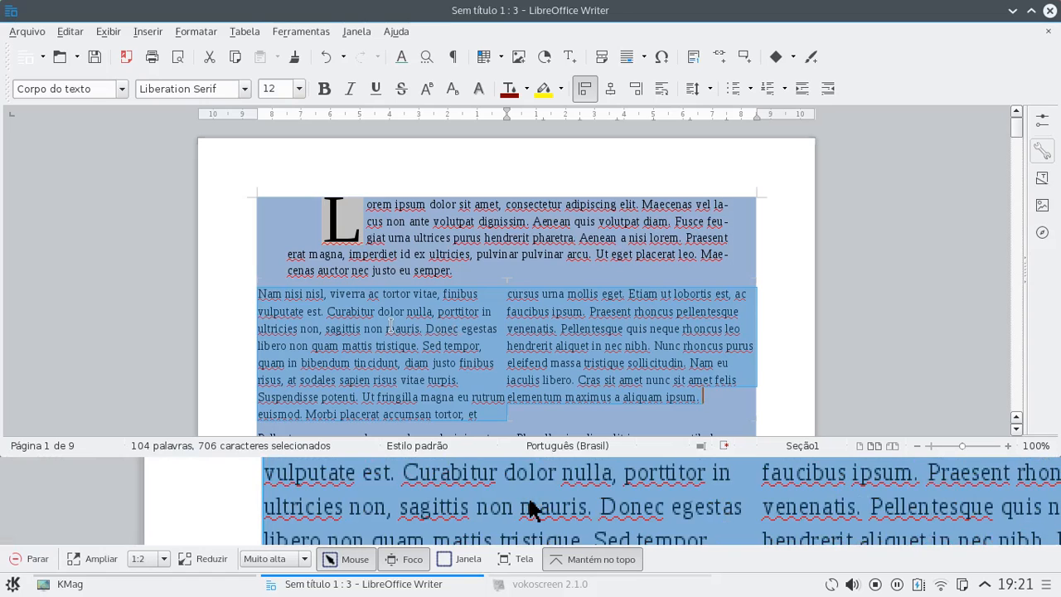
# Show the Estilos e formatação list and browse through its paragraph styles
pyautogui.click(181, 39)
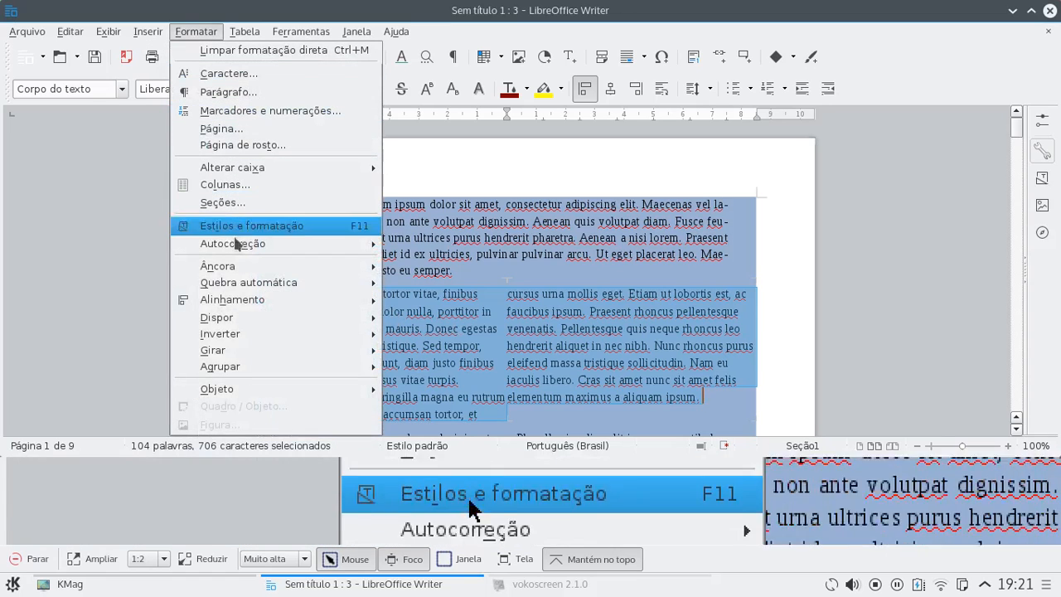
pyautogui.click(245, 232)
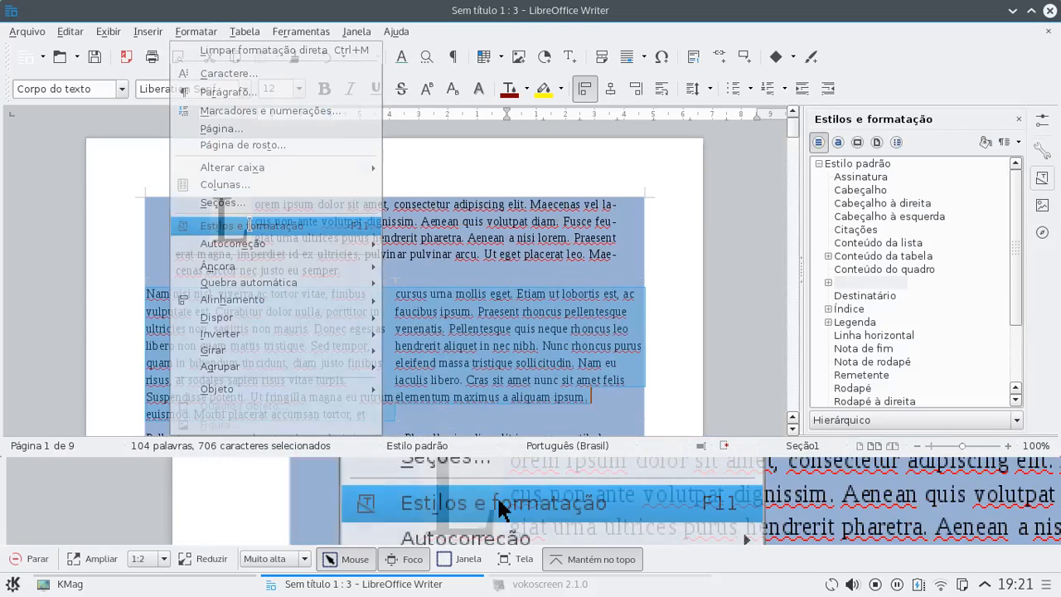
pyautogui.scroll(-2, 903, 267)
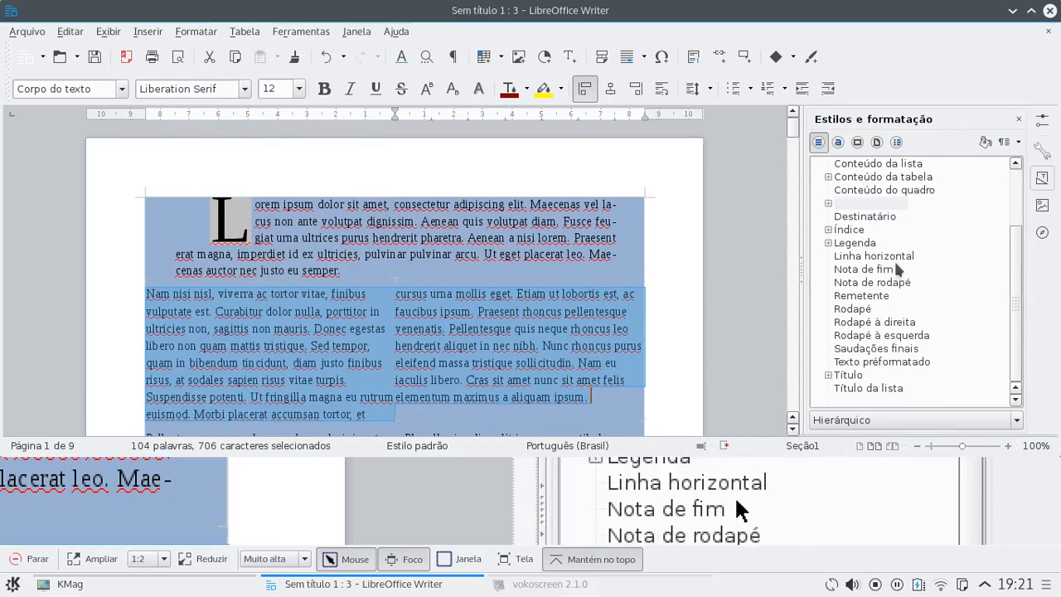
pyautogui.scroll(1, 856, 217)
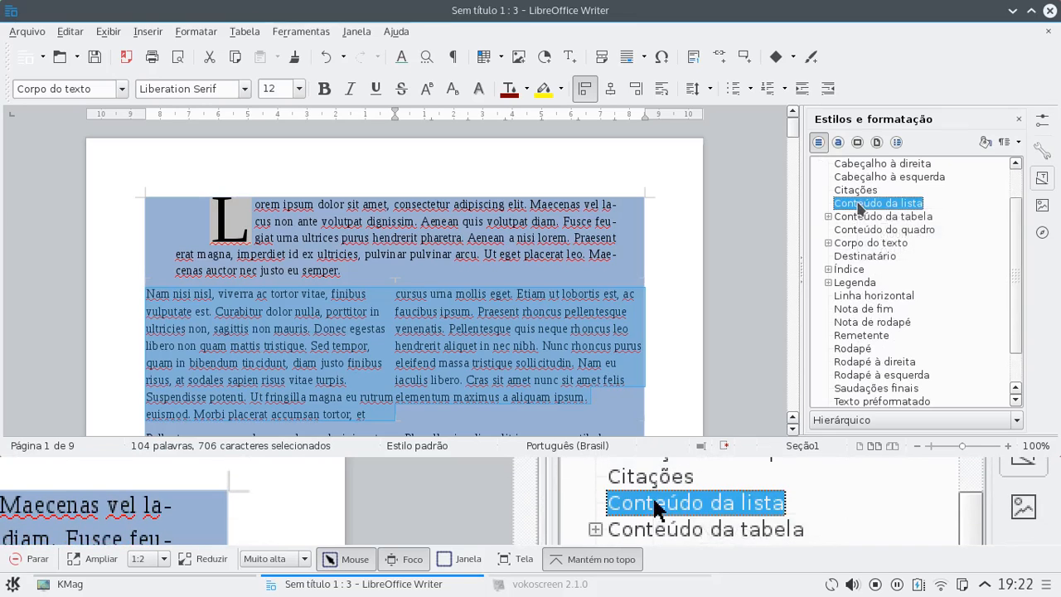
# Examine the indent and spacing, alignment and text flow settings of the Conteúdo da lista paragraph style, closing them without changes
pyautogui.rightClick(858, 207)
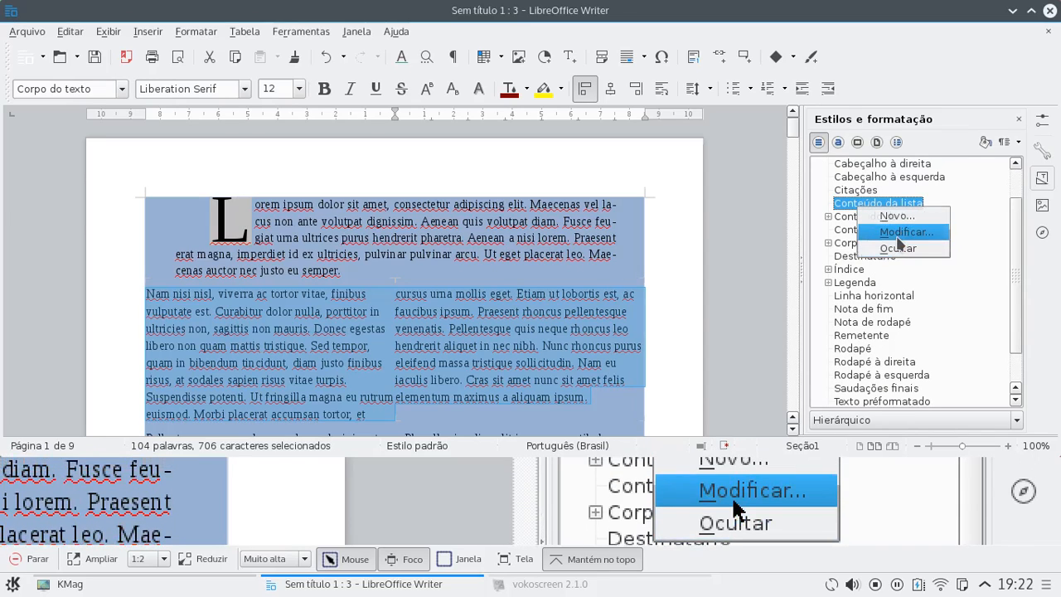
pyautogui.click(898, 238)
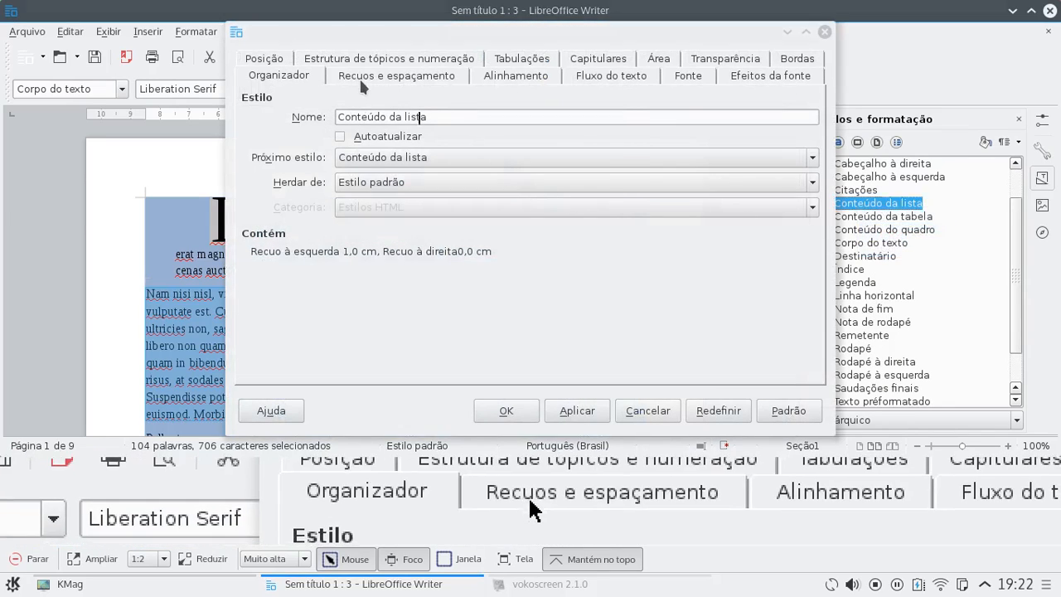
pyautogui.click(358, 76)
pyautogui.click(514, 76)
pyautogui.click(607, 76)
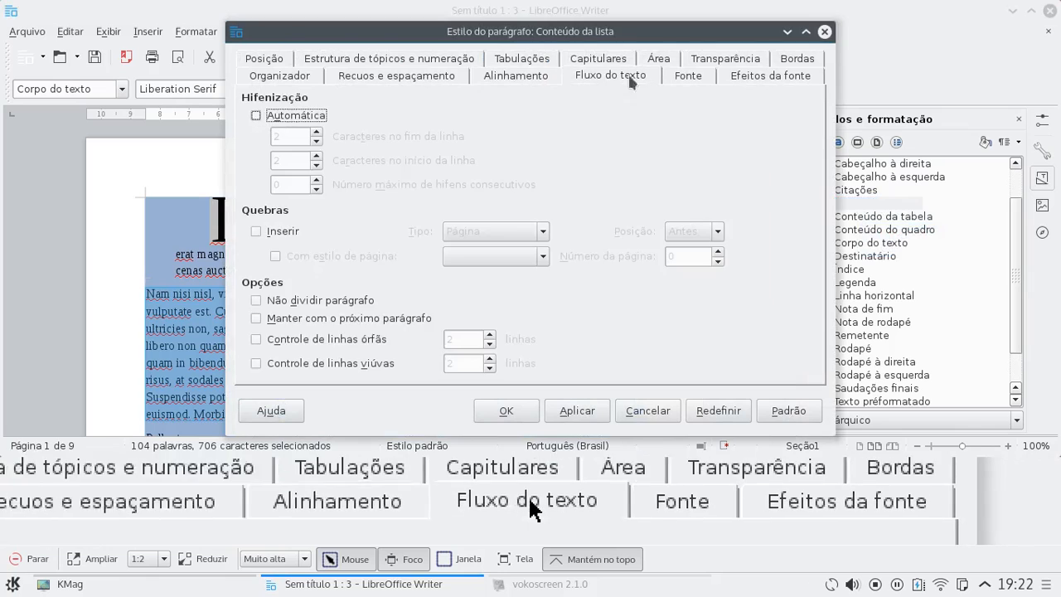
pyautogui.click(722, 76)
pyautogui.click(824, 32)
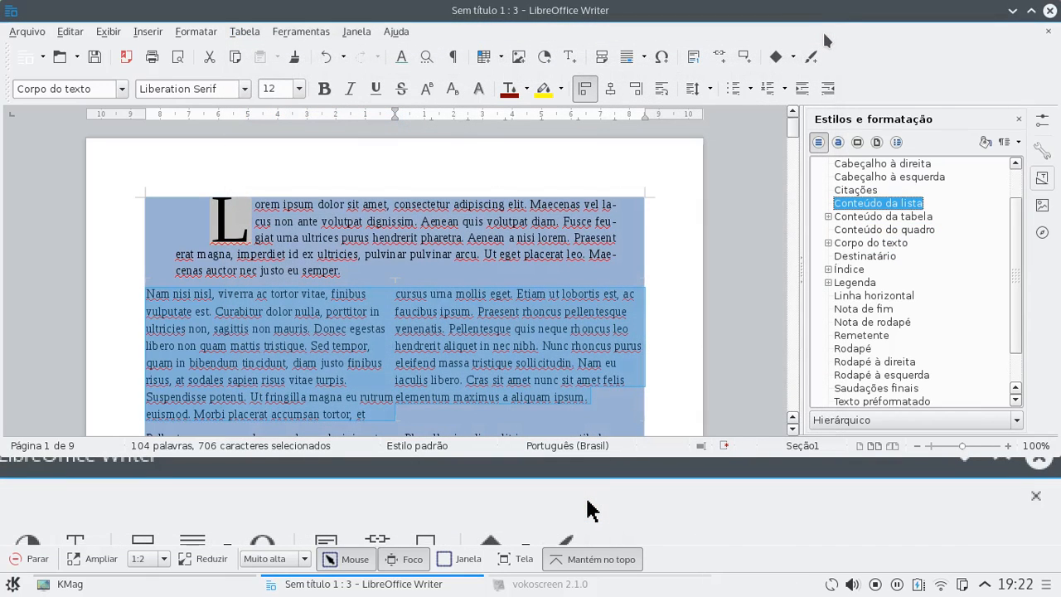
pyautogui.click(191, 33)
pyautogui.moveTo(222, 272)
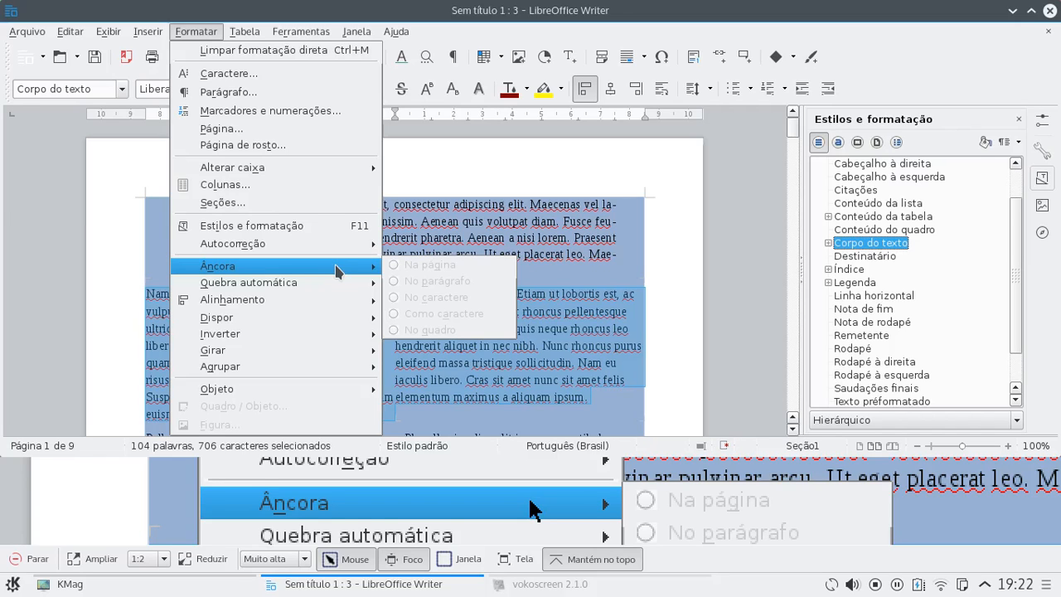
pyautogui.moveTo(292, 286)
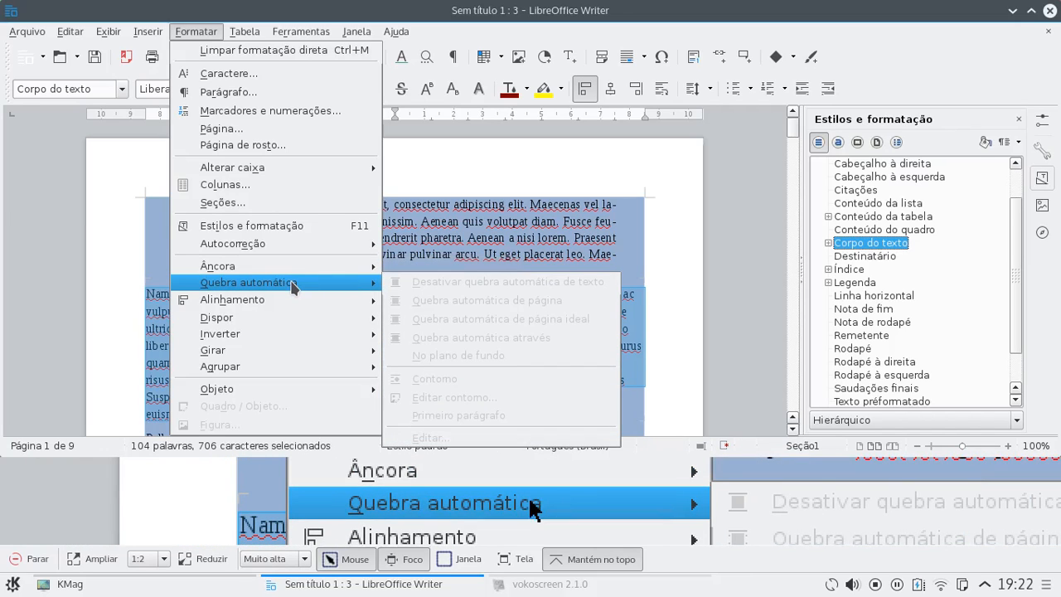
pyautogui.moveTo(280, 303)
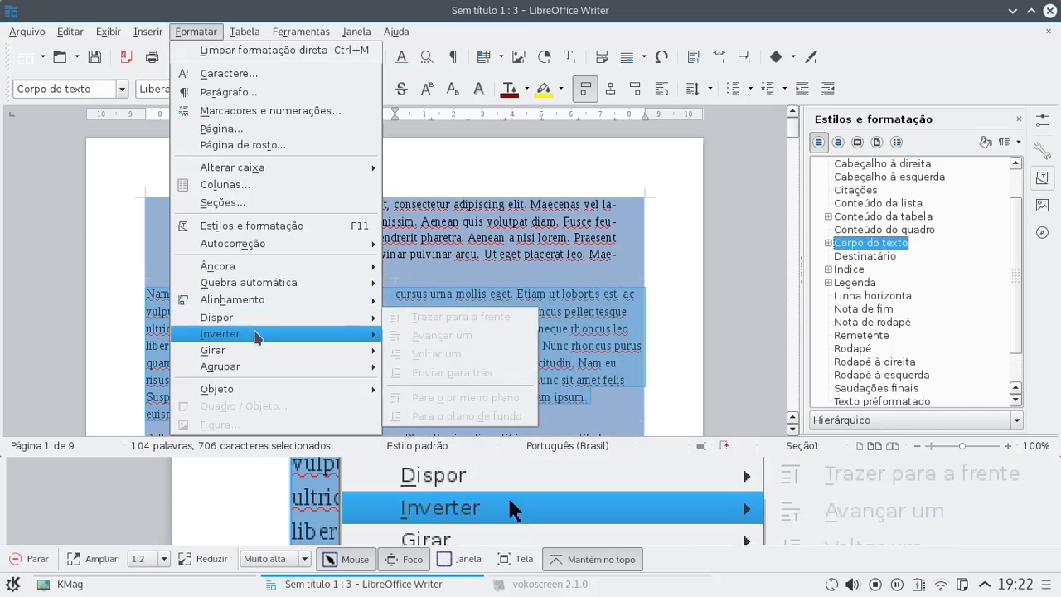
pyautogui.moveTo(240, 356)
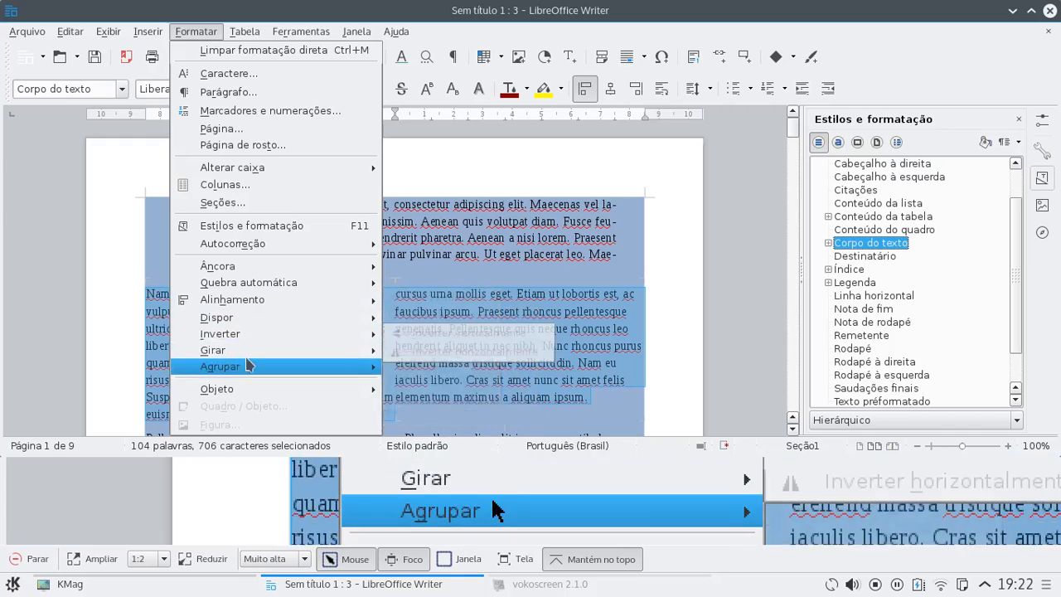
pyautogui.moveTo(246, 252)
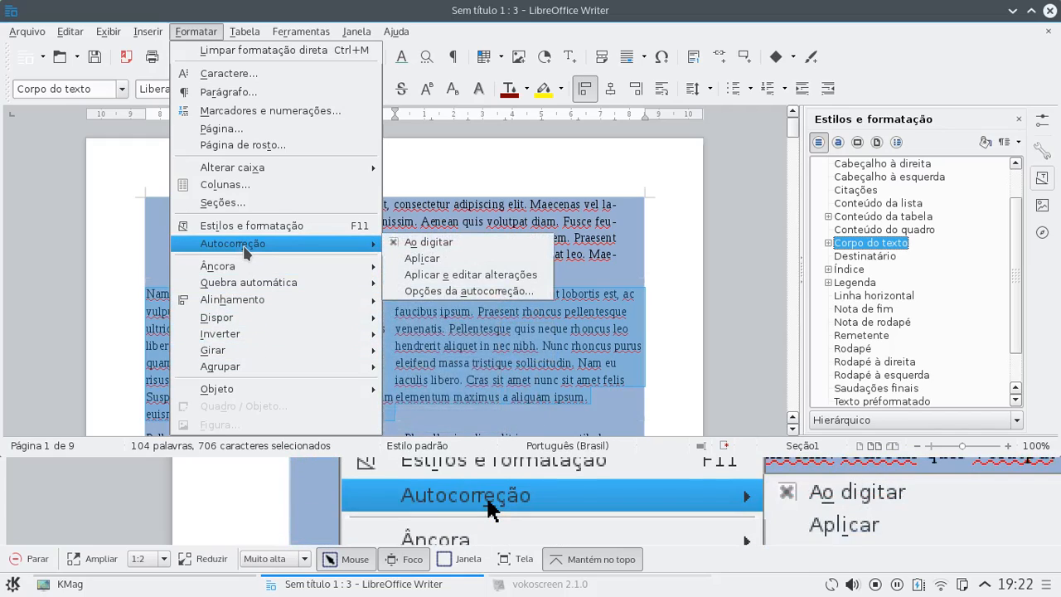
pyautogui.click(476, 329)
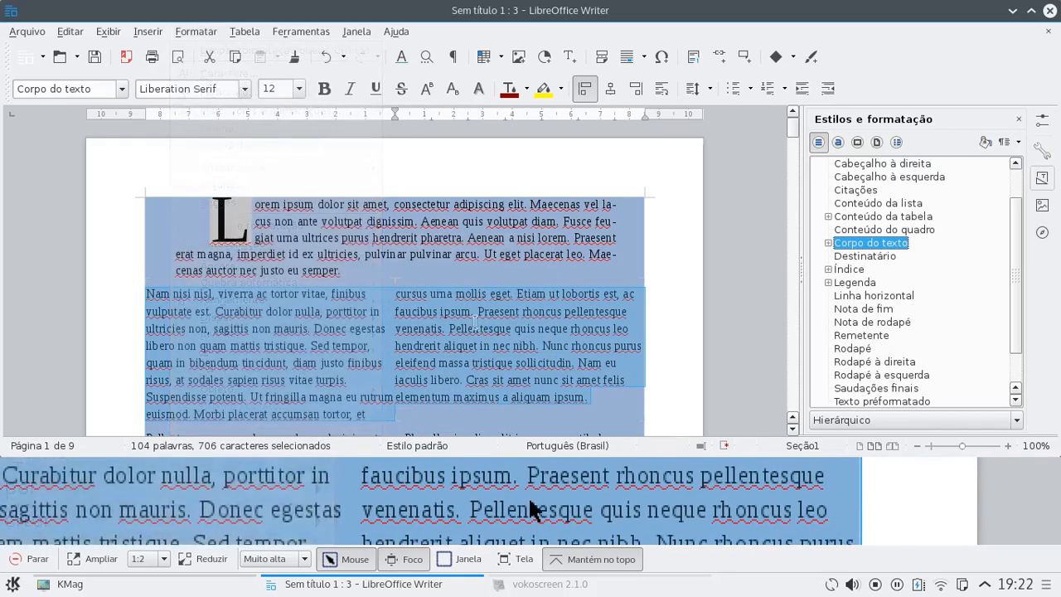
pyautogui.hotkey('ctrl', 'a')
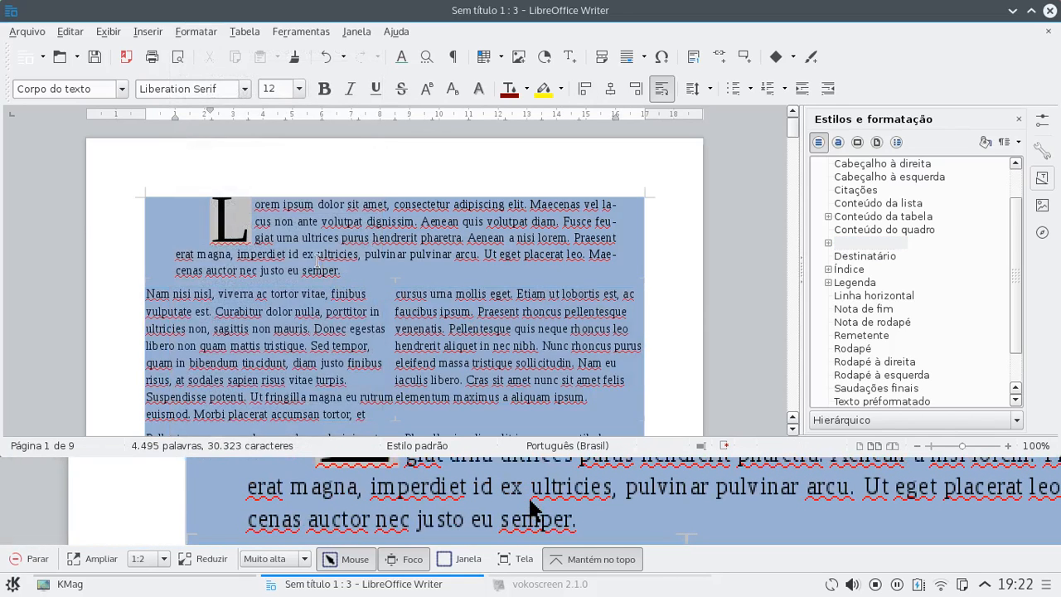